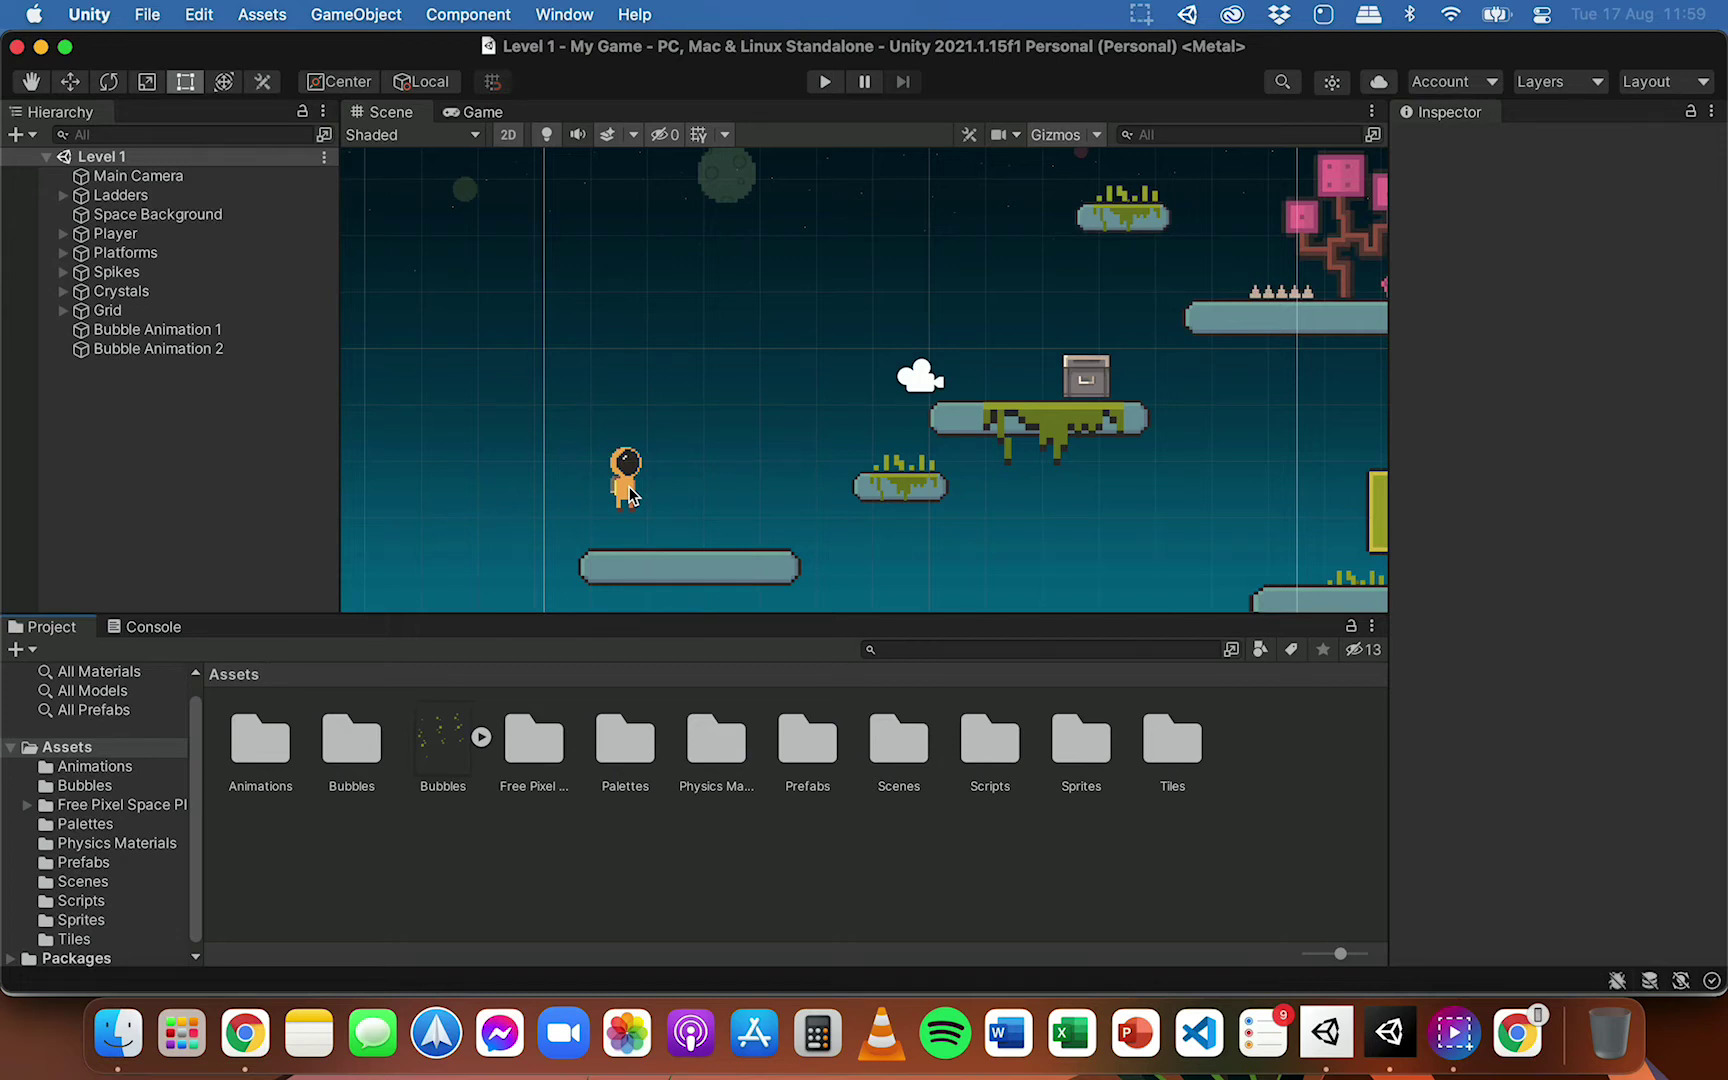
Open the Free Pixel Space Platform Pack asset folder and review the pack's Unity Asset Store page in Chrome
scroll(628, 490, "up", 3)
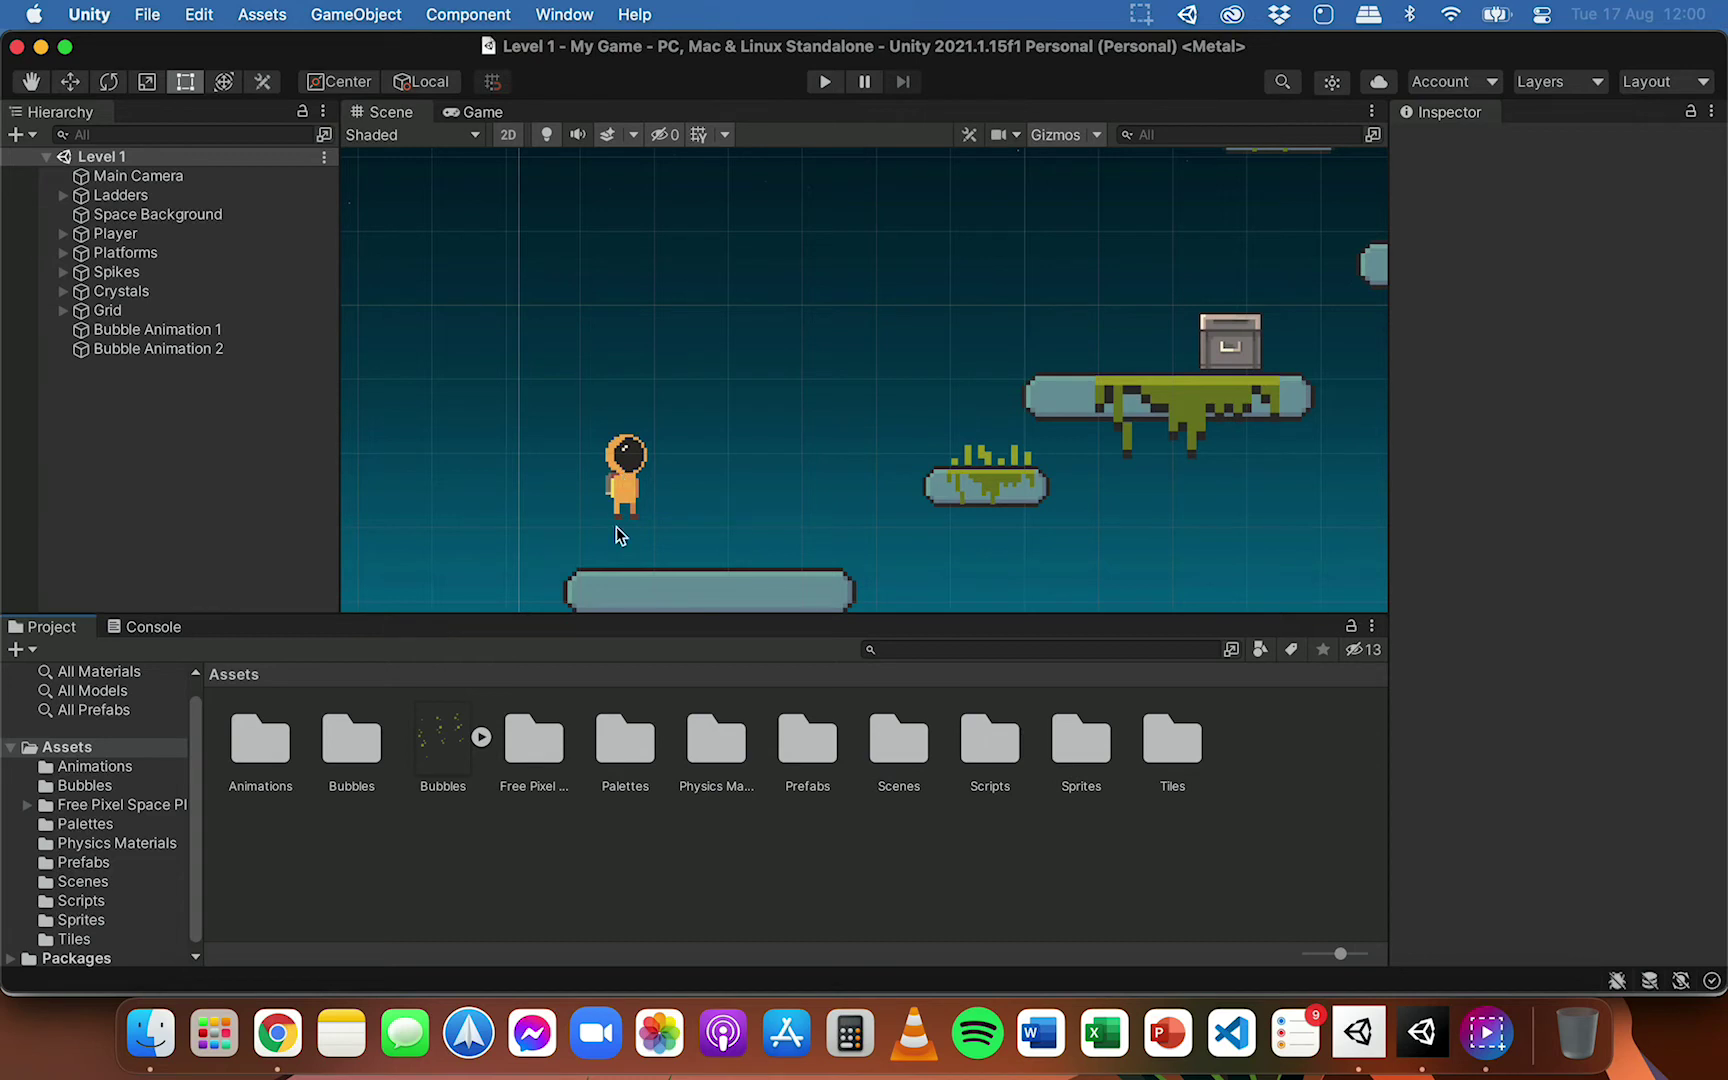
double_click(535, 742)
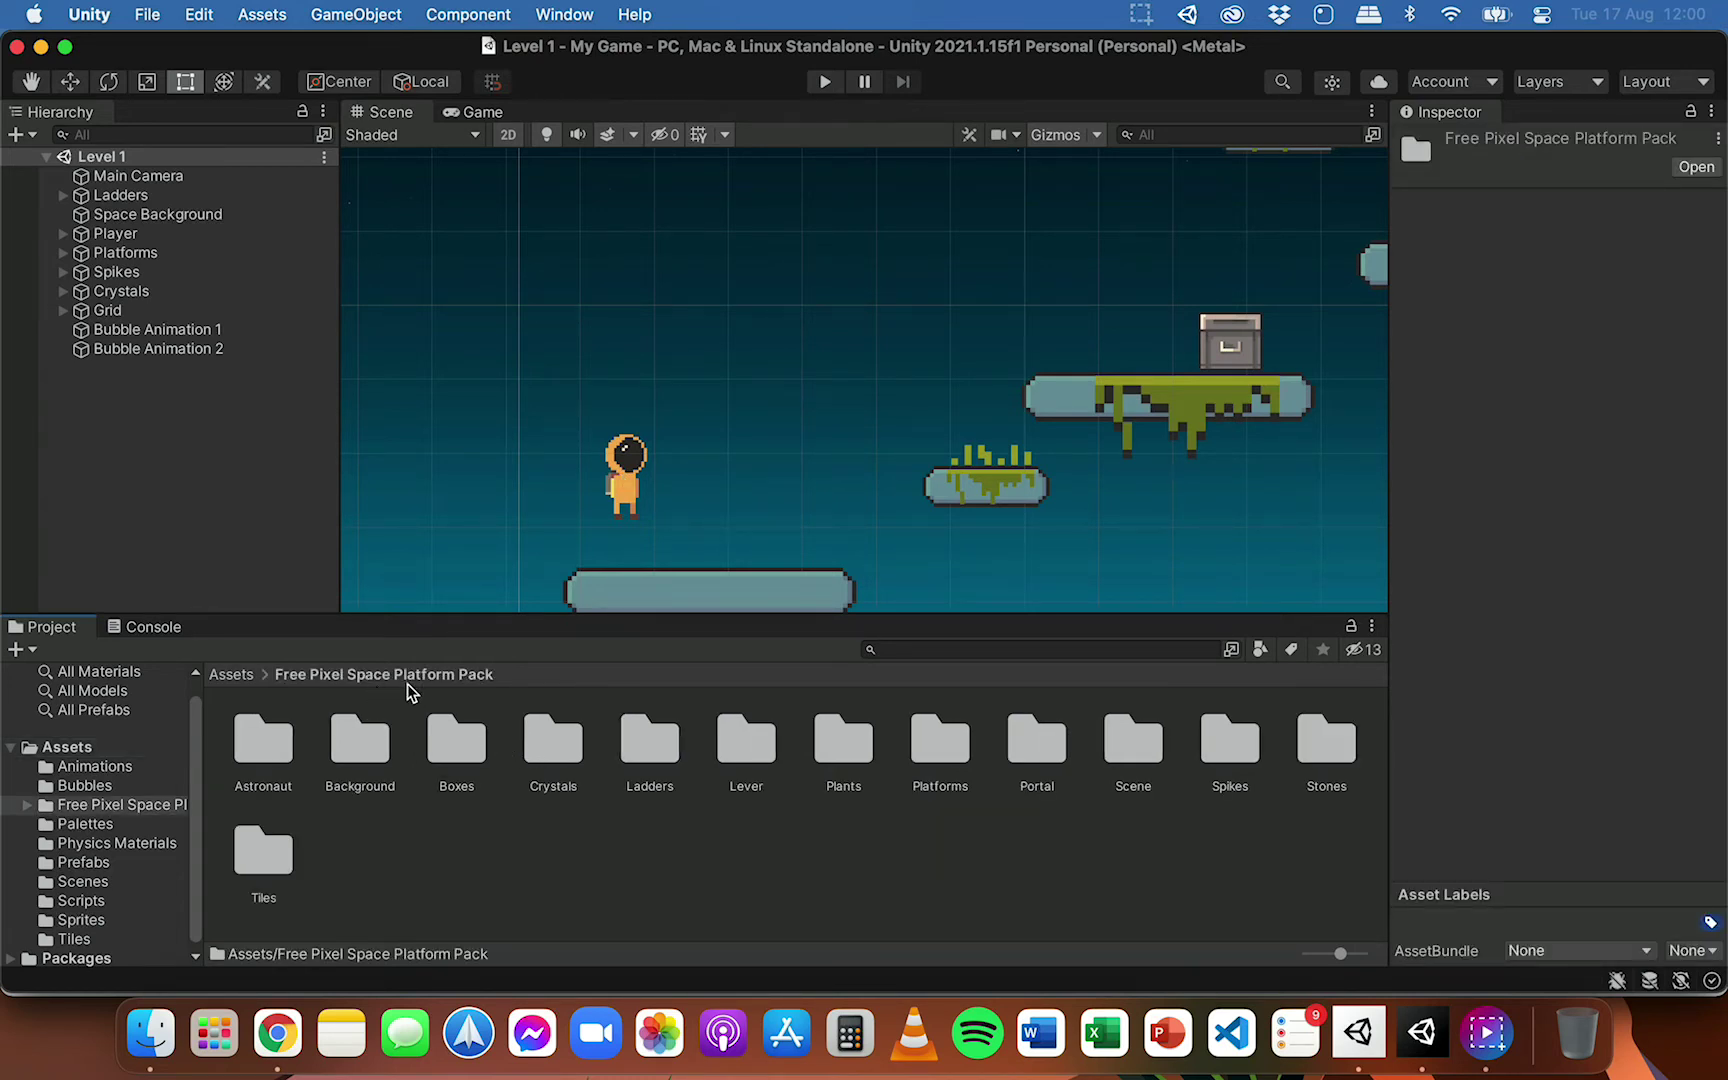
left_click(293, 1043)
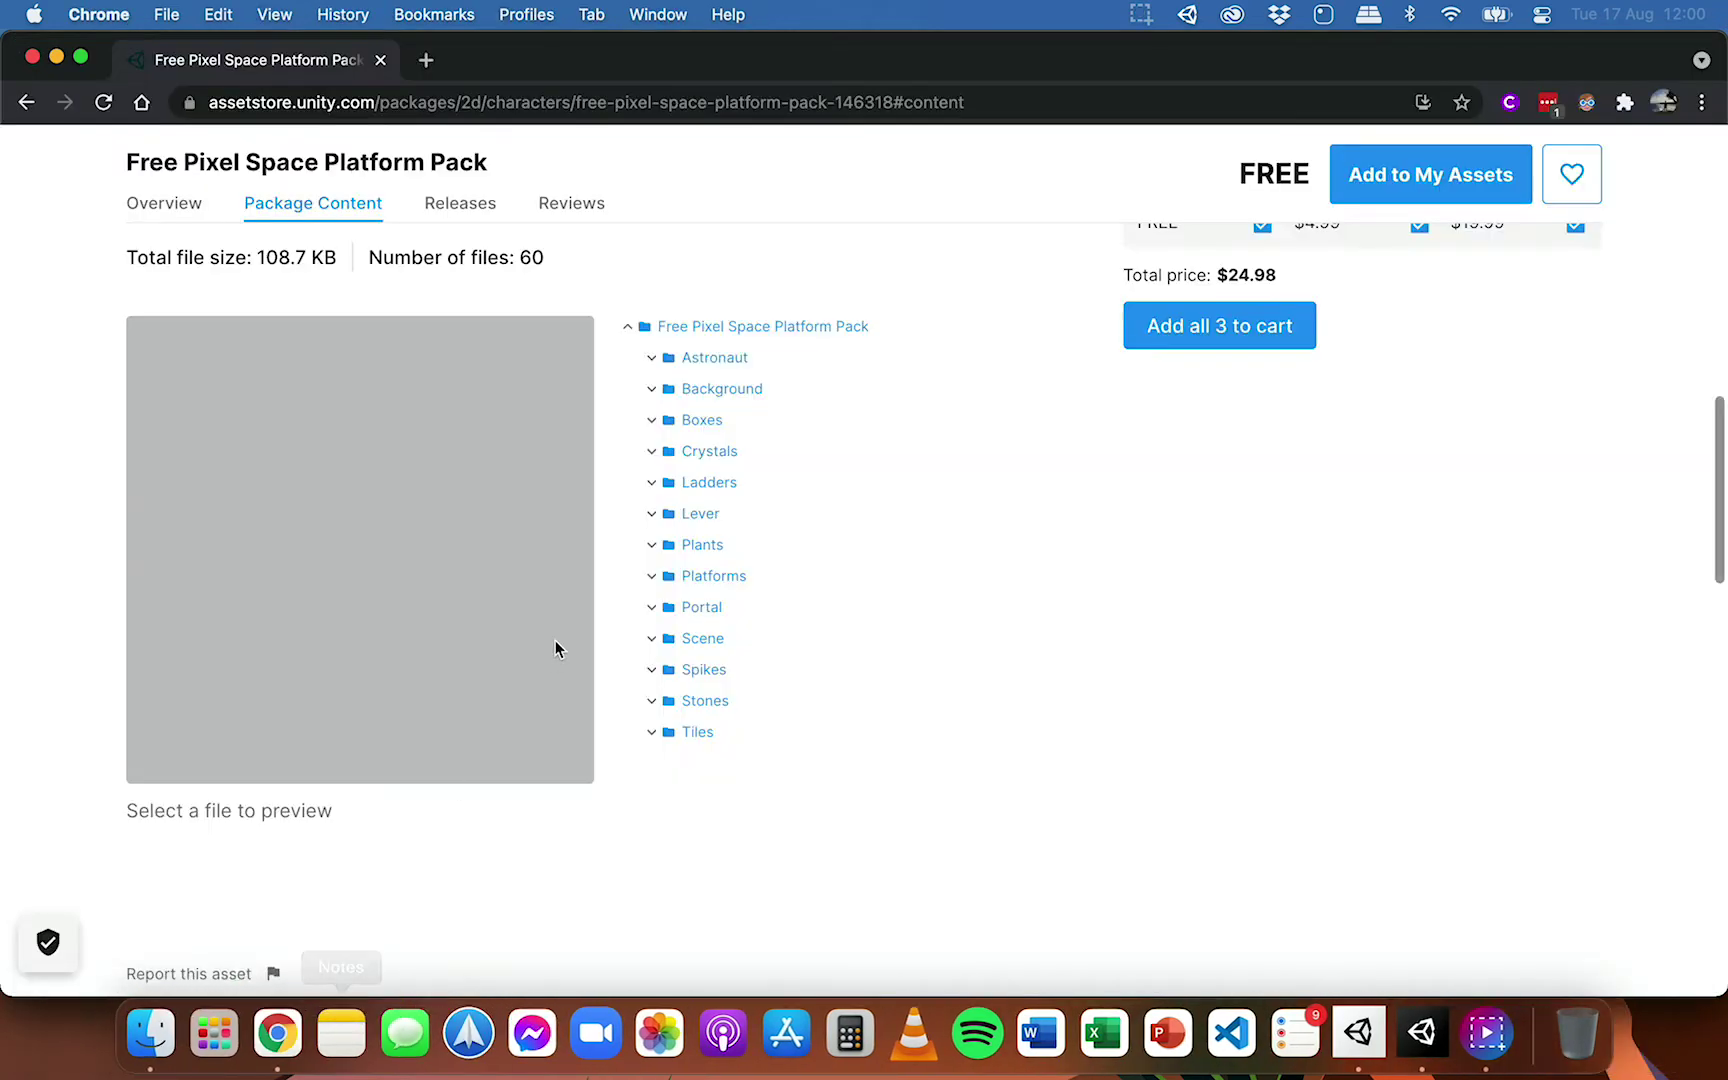
scroll(555, 640, "up", 10)
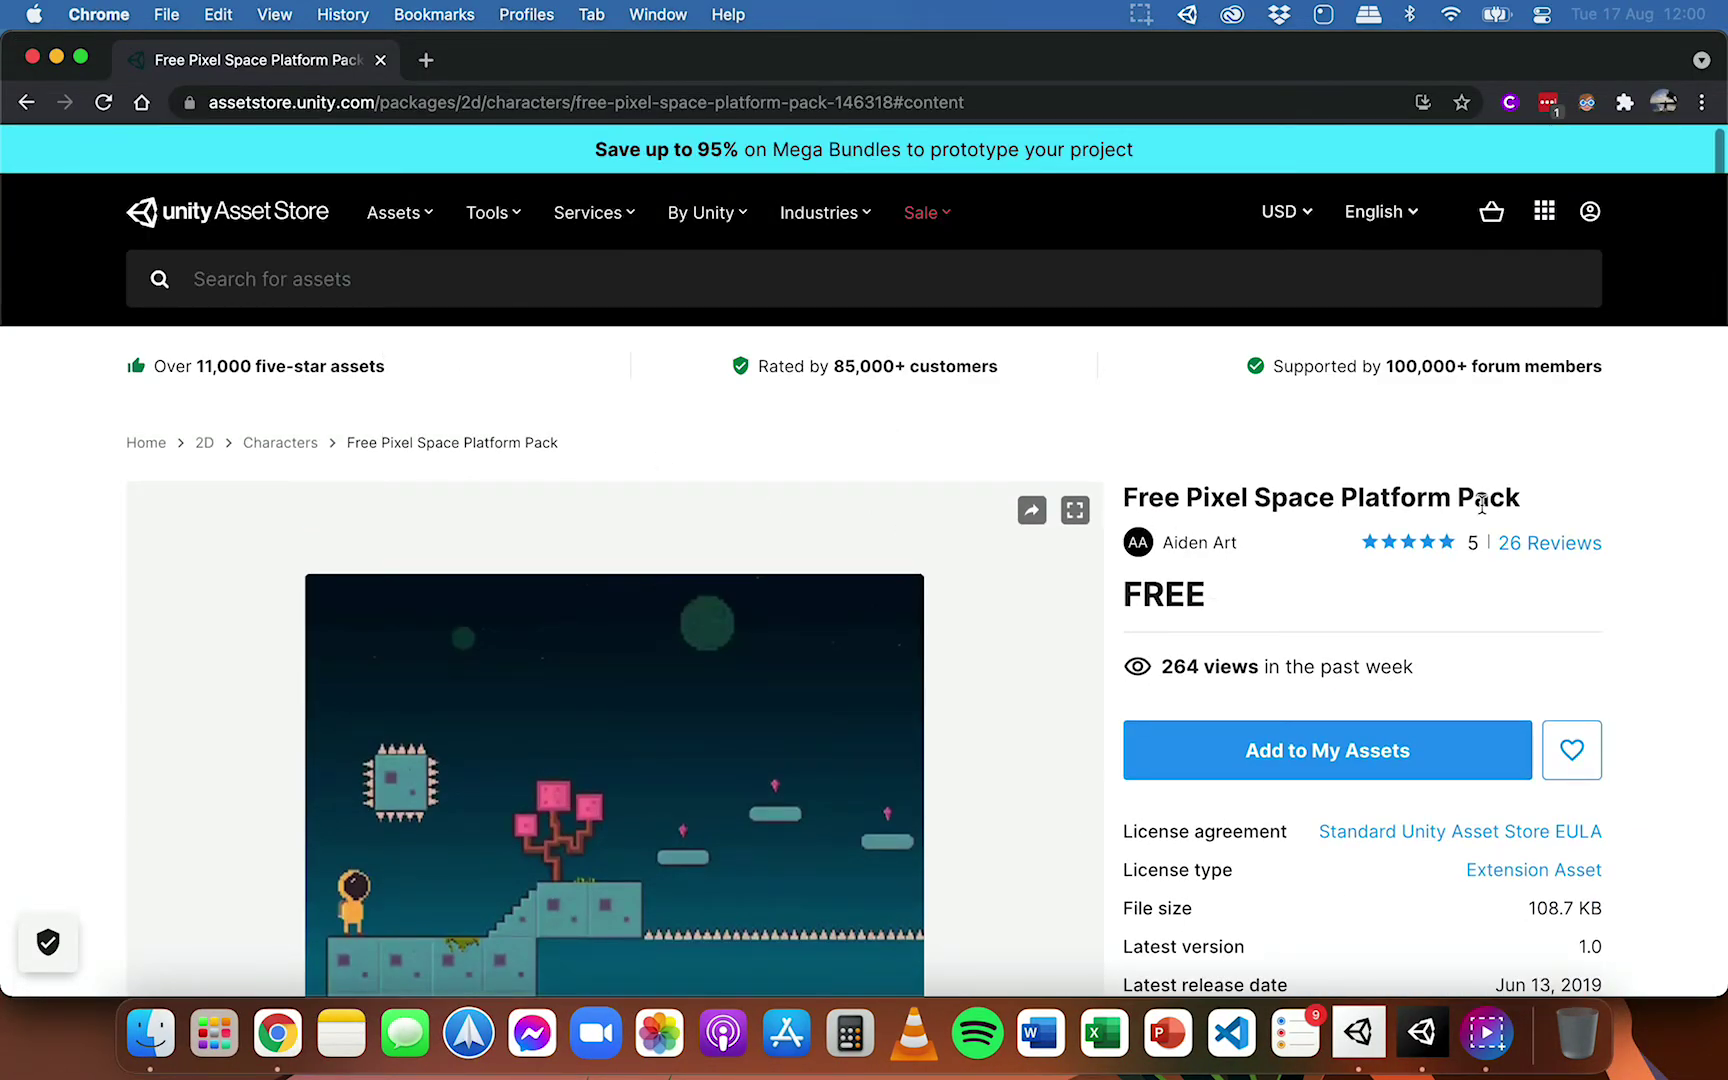
scroll(1222, 550, "down", 2)
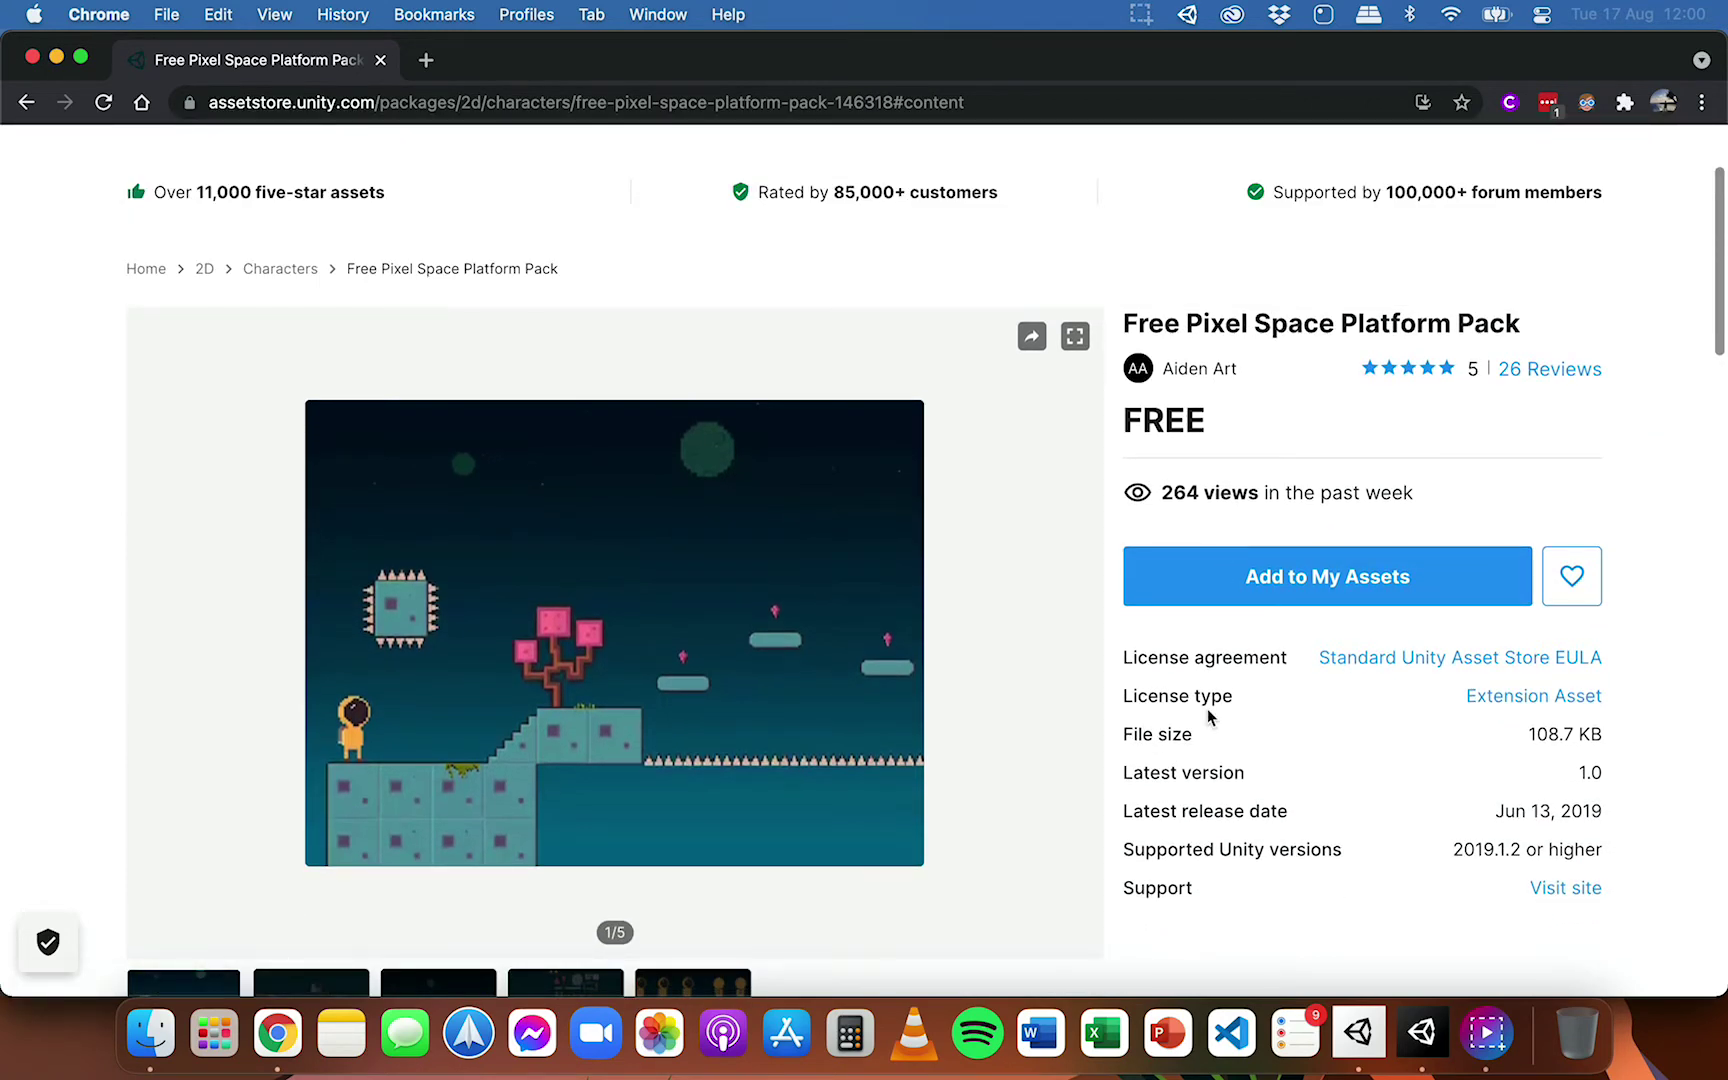
scroll(1187, 788, "down", 1)
Return to Unity, open the pack's Astronaut folder and preview the AstroJump, AstroLadder, AstroStay and AstroWalk sprites
left_click(1420, 1040)
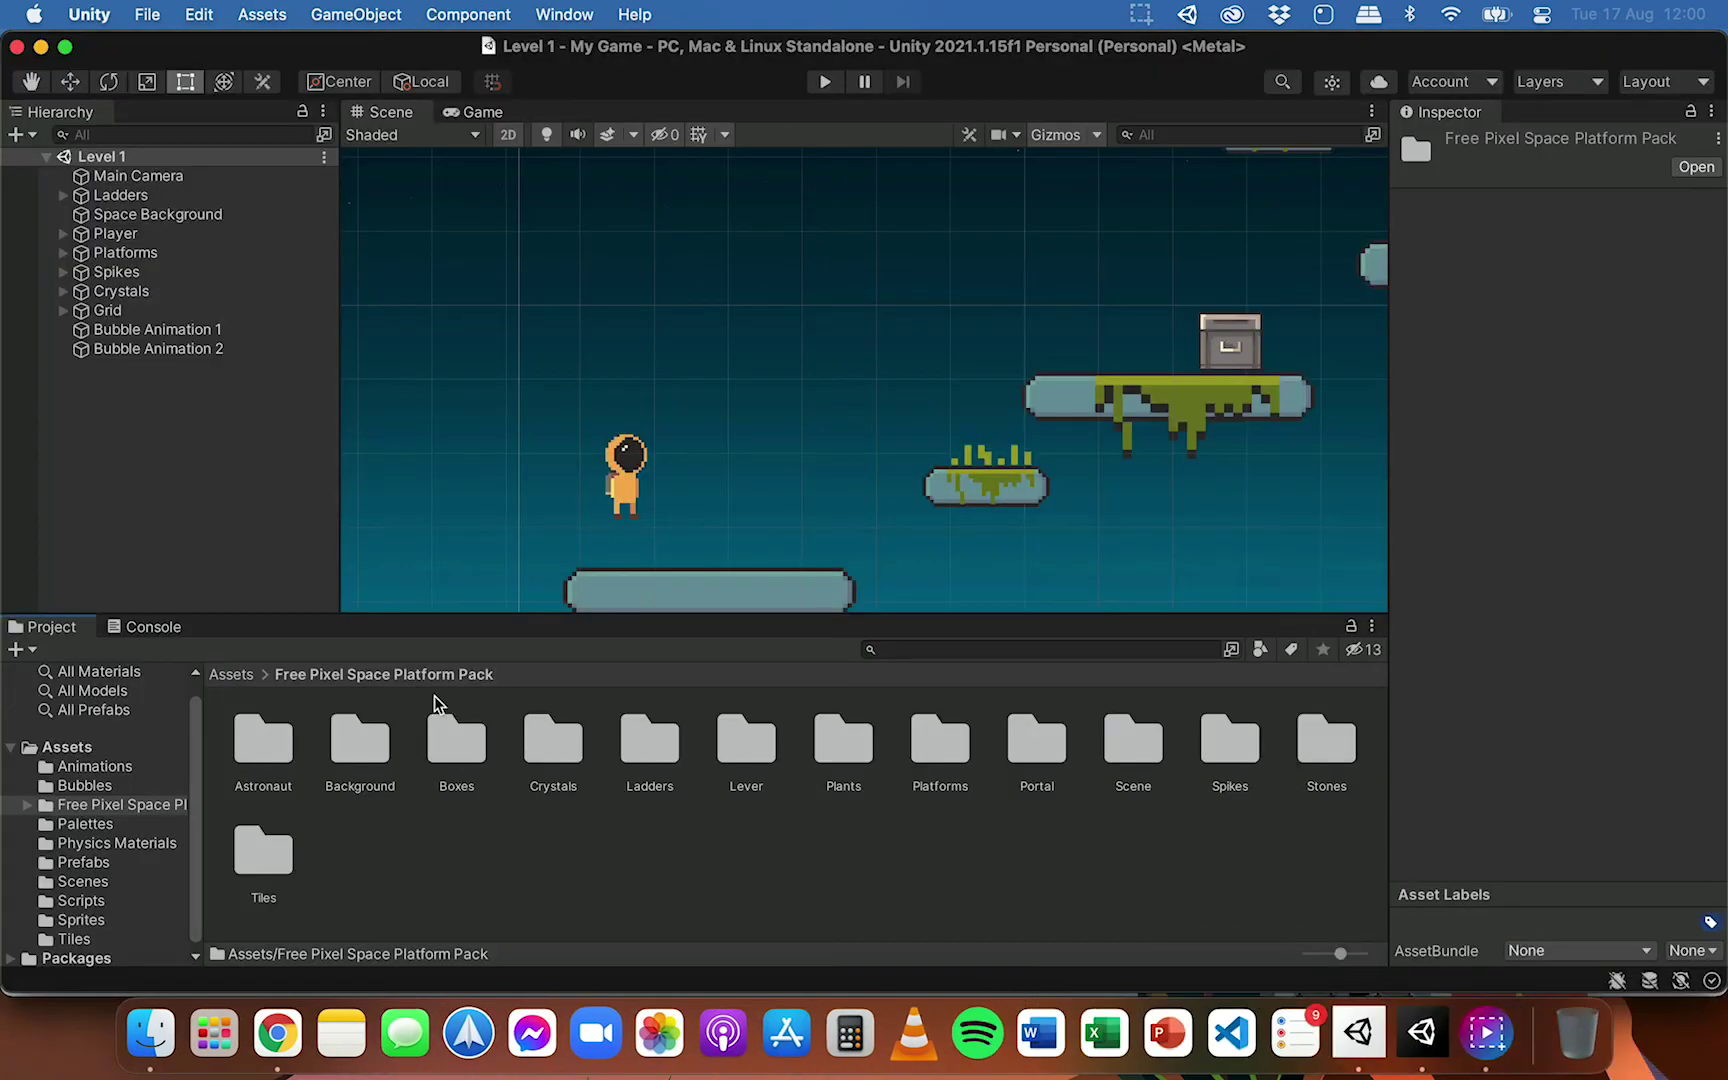
double_click(256, 748)
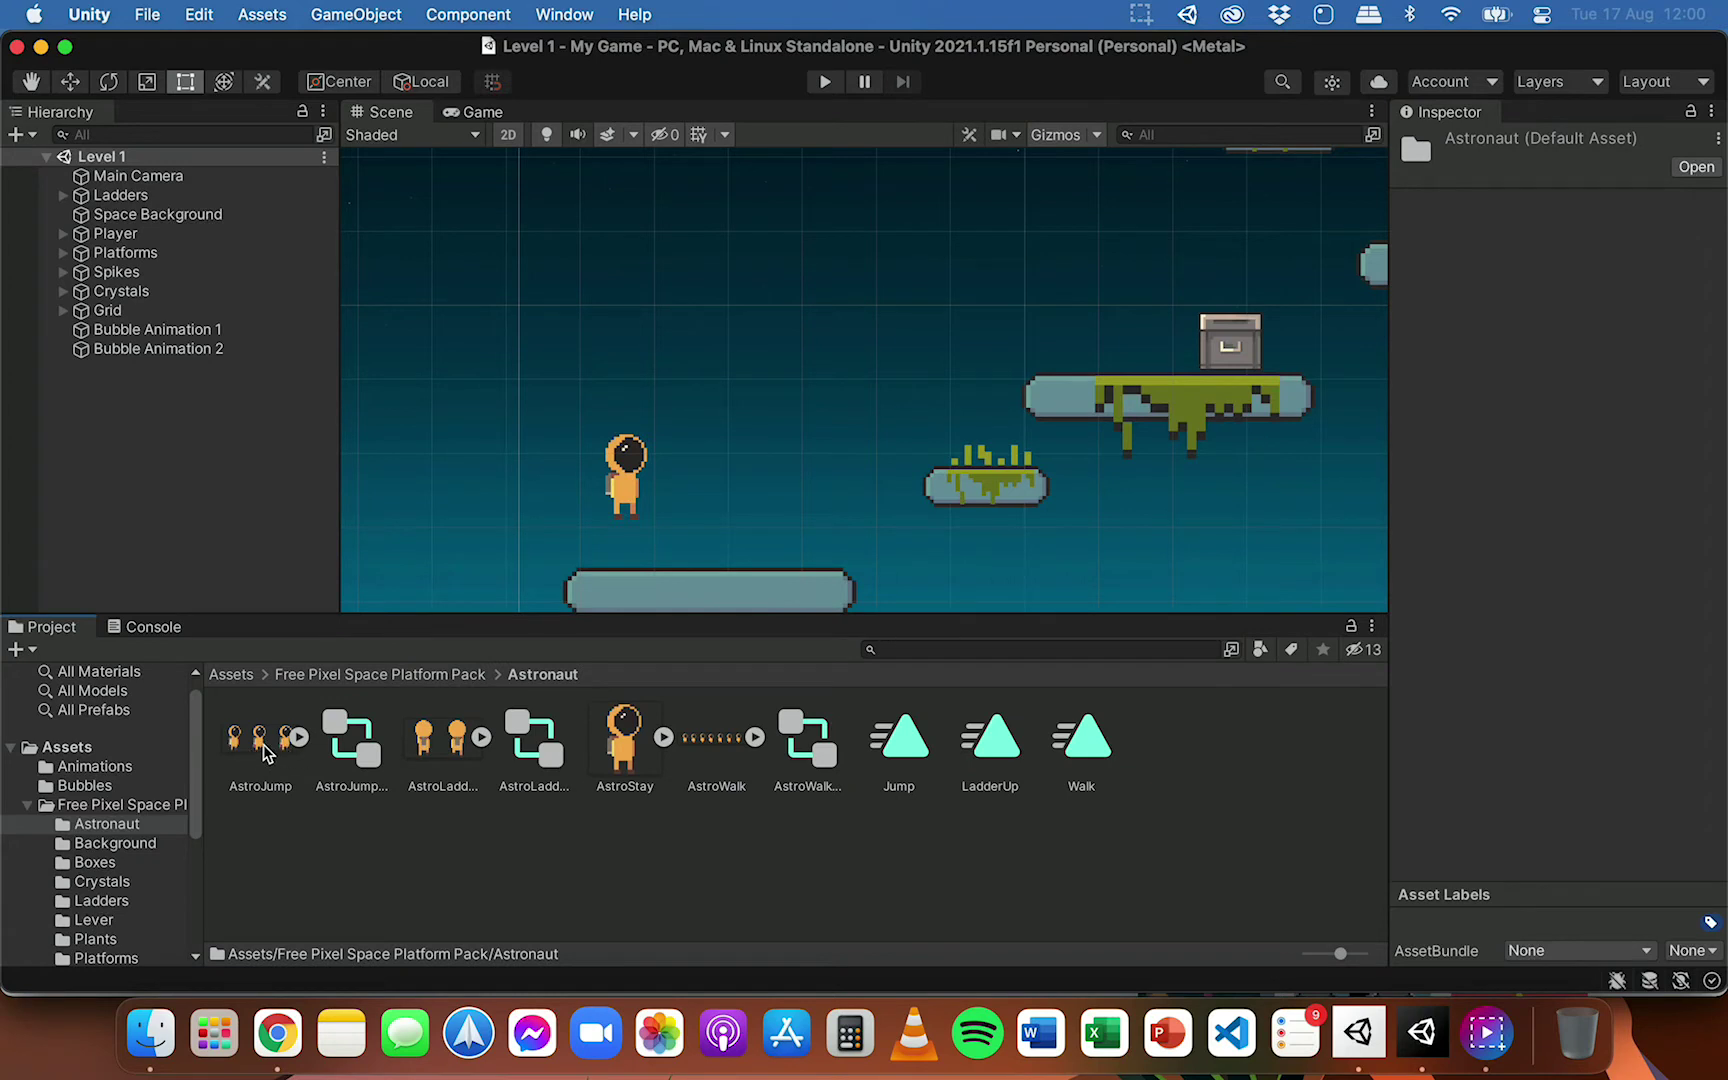
left_click(262, 745)
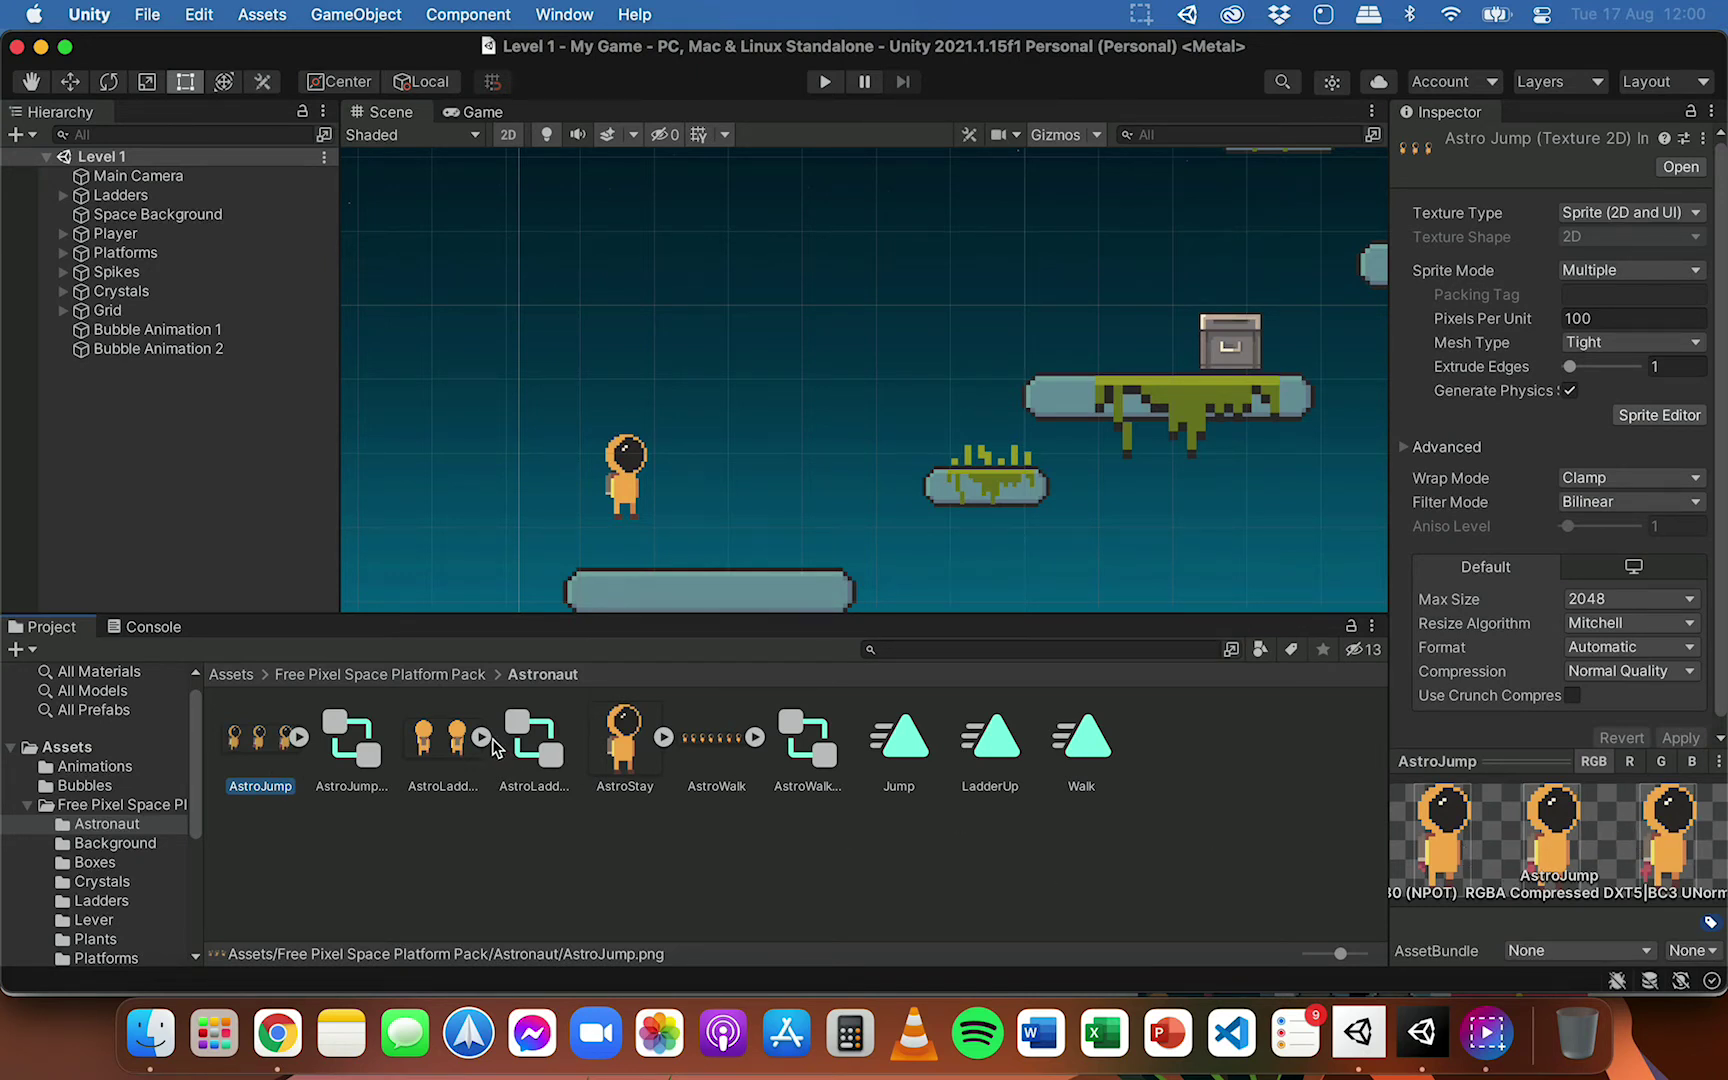
left_click(443, 746)
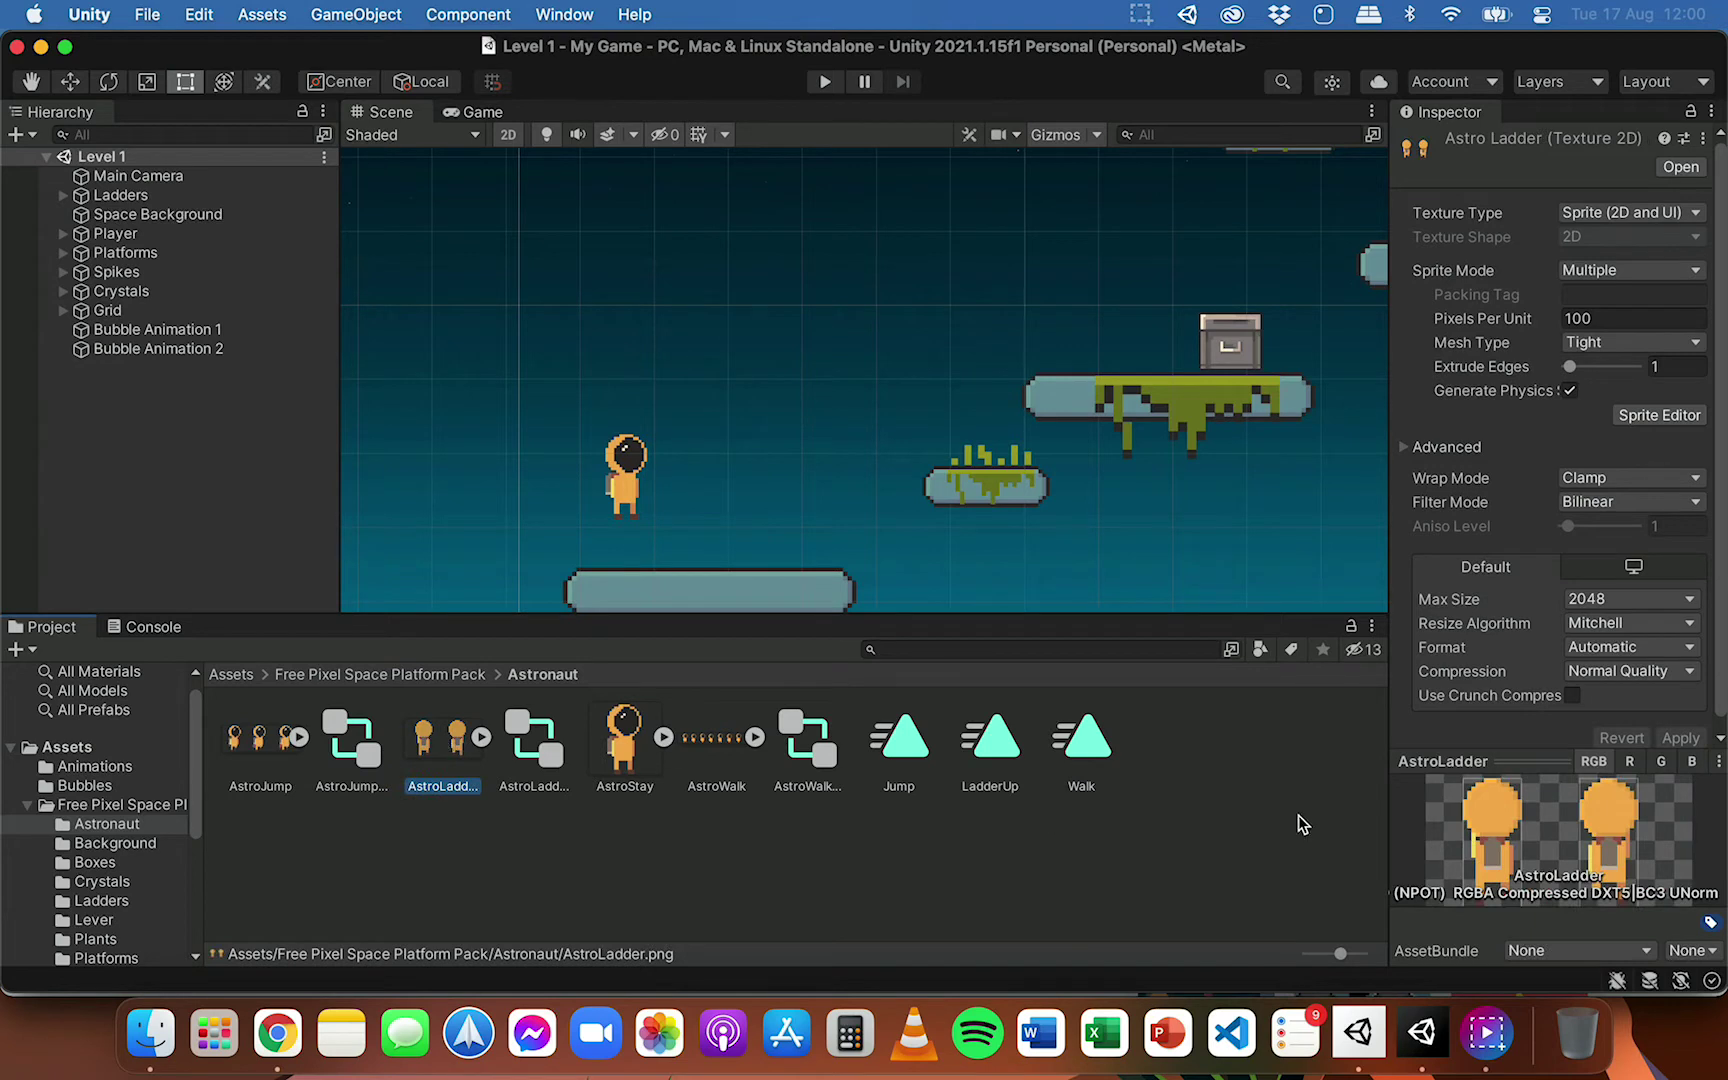
left_click(618, 737)
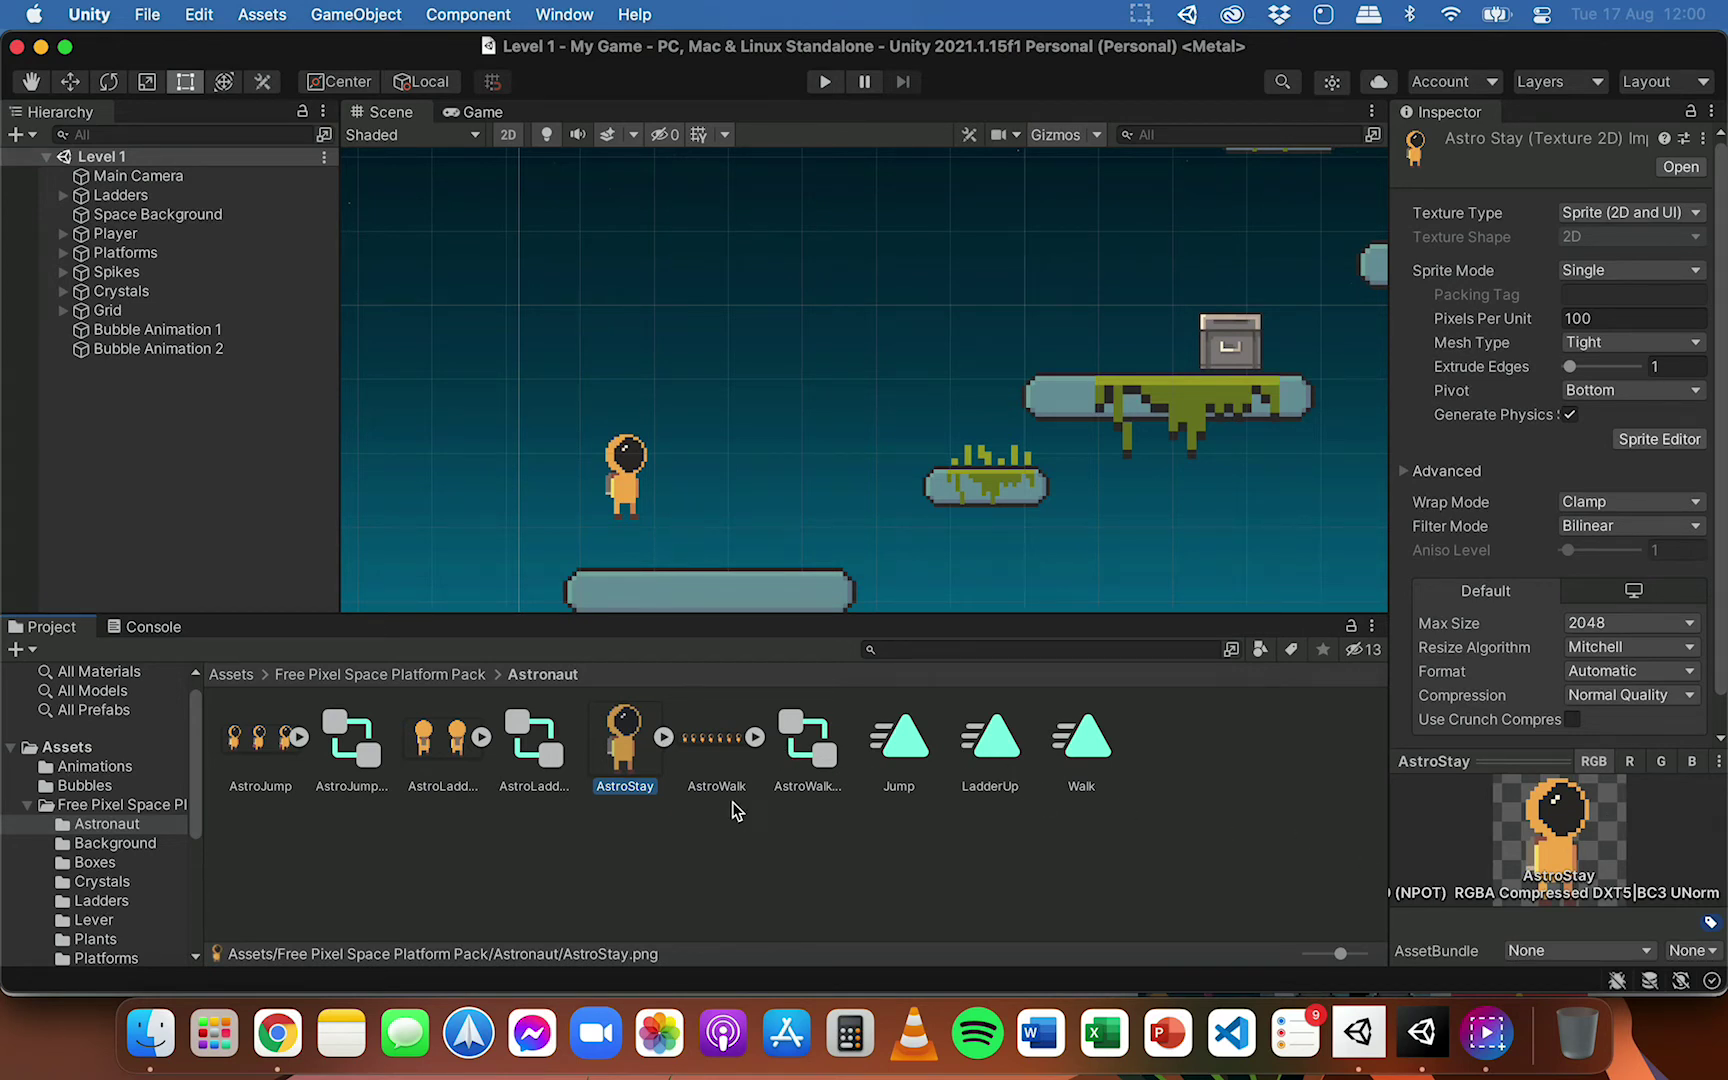
left_click(717, 745)
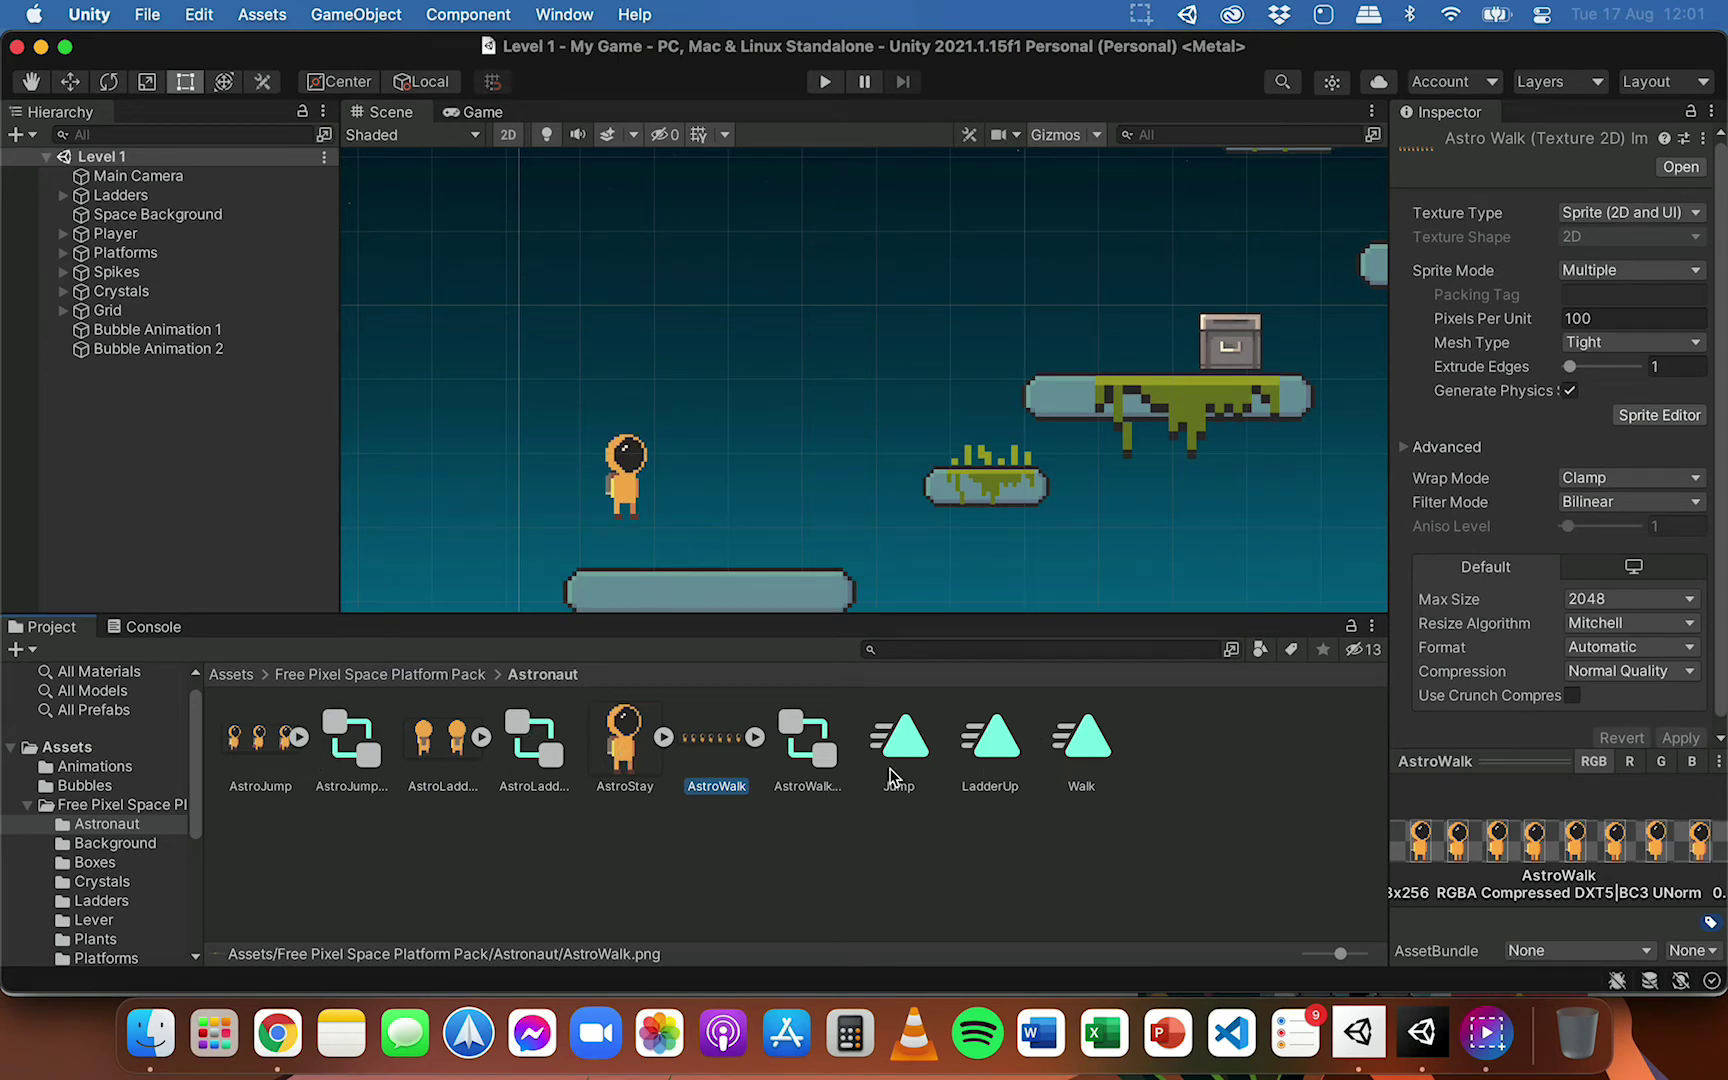
left_click(1100, 806)
Delete the AstroWalk_0 animator controller and the Jump, LadderUp and Walk animation clips from the Astronaut folder
left_click(808, 745)
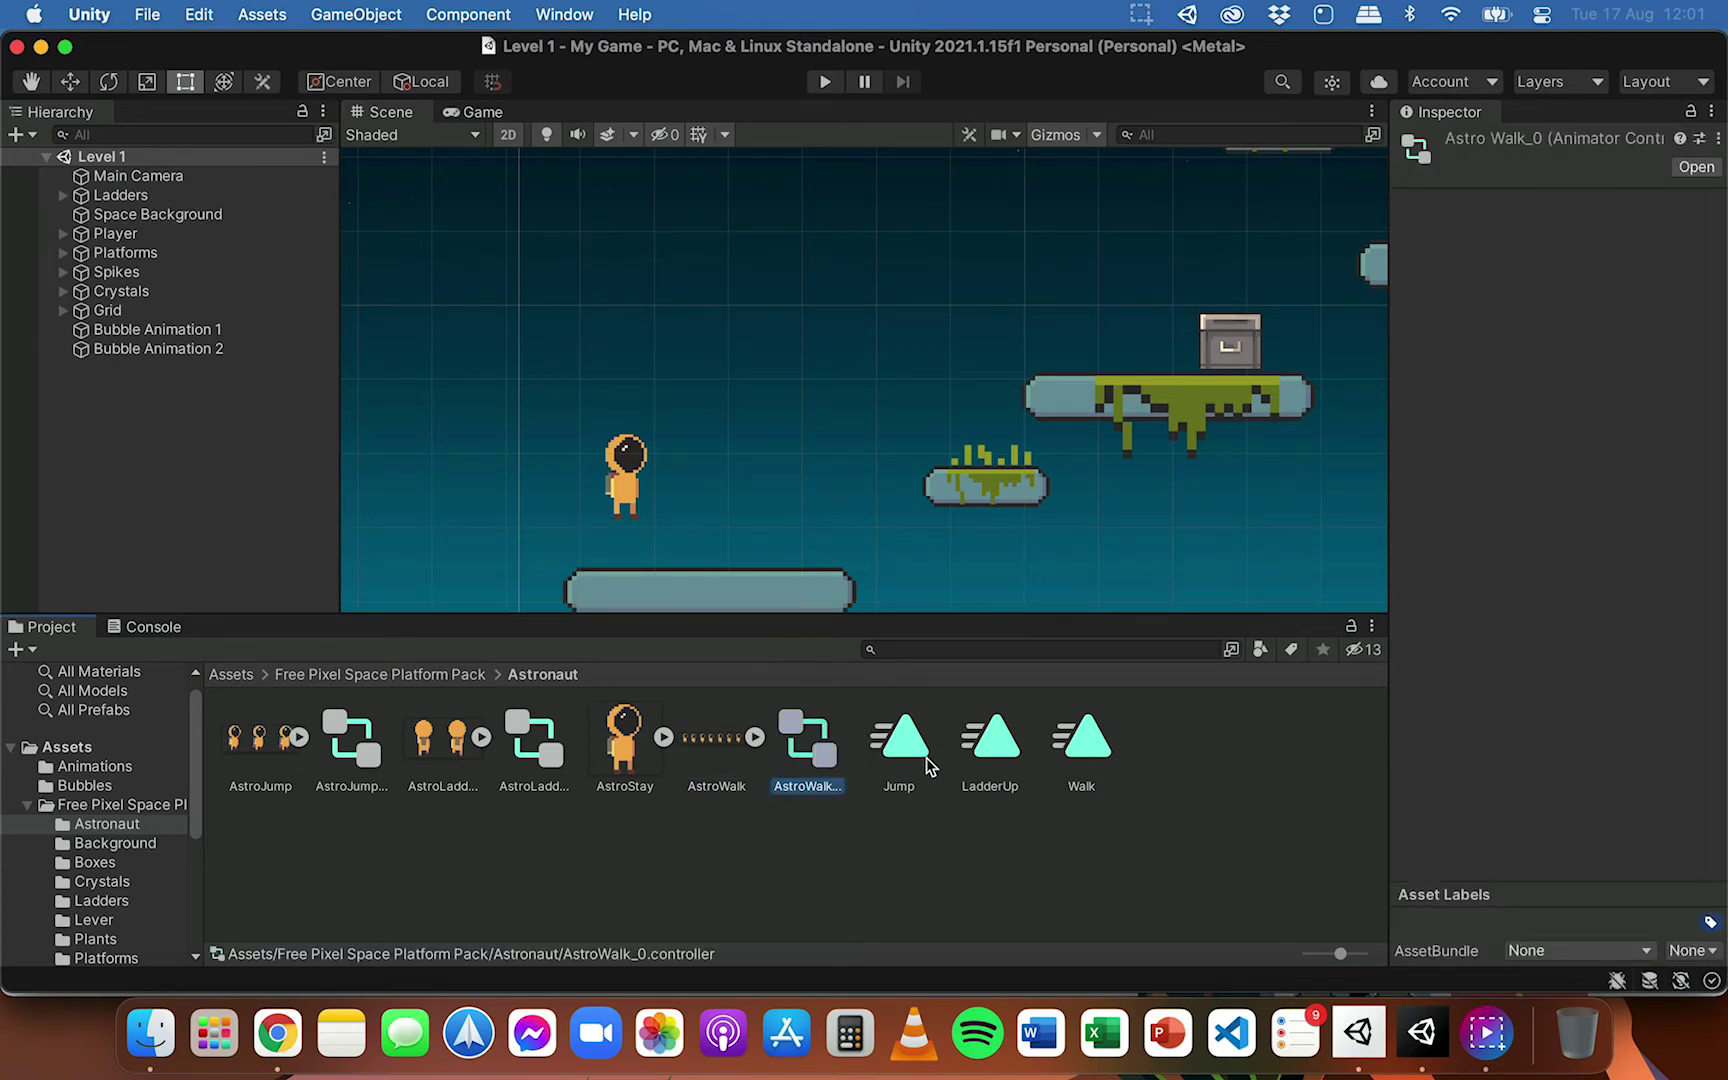
left_click(1079, 736, "shift")
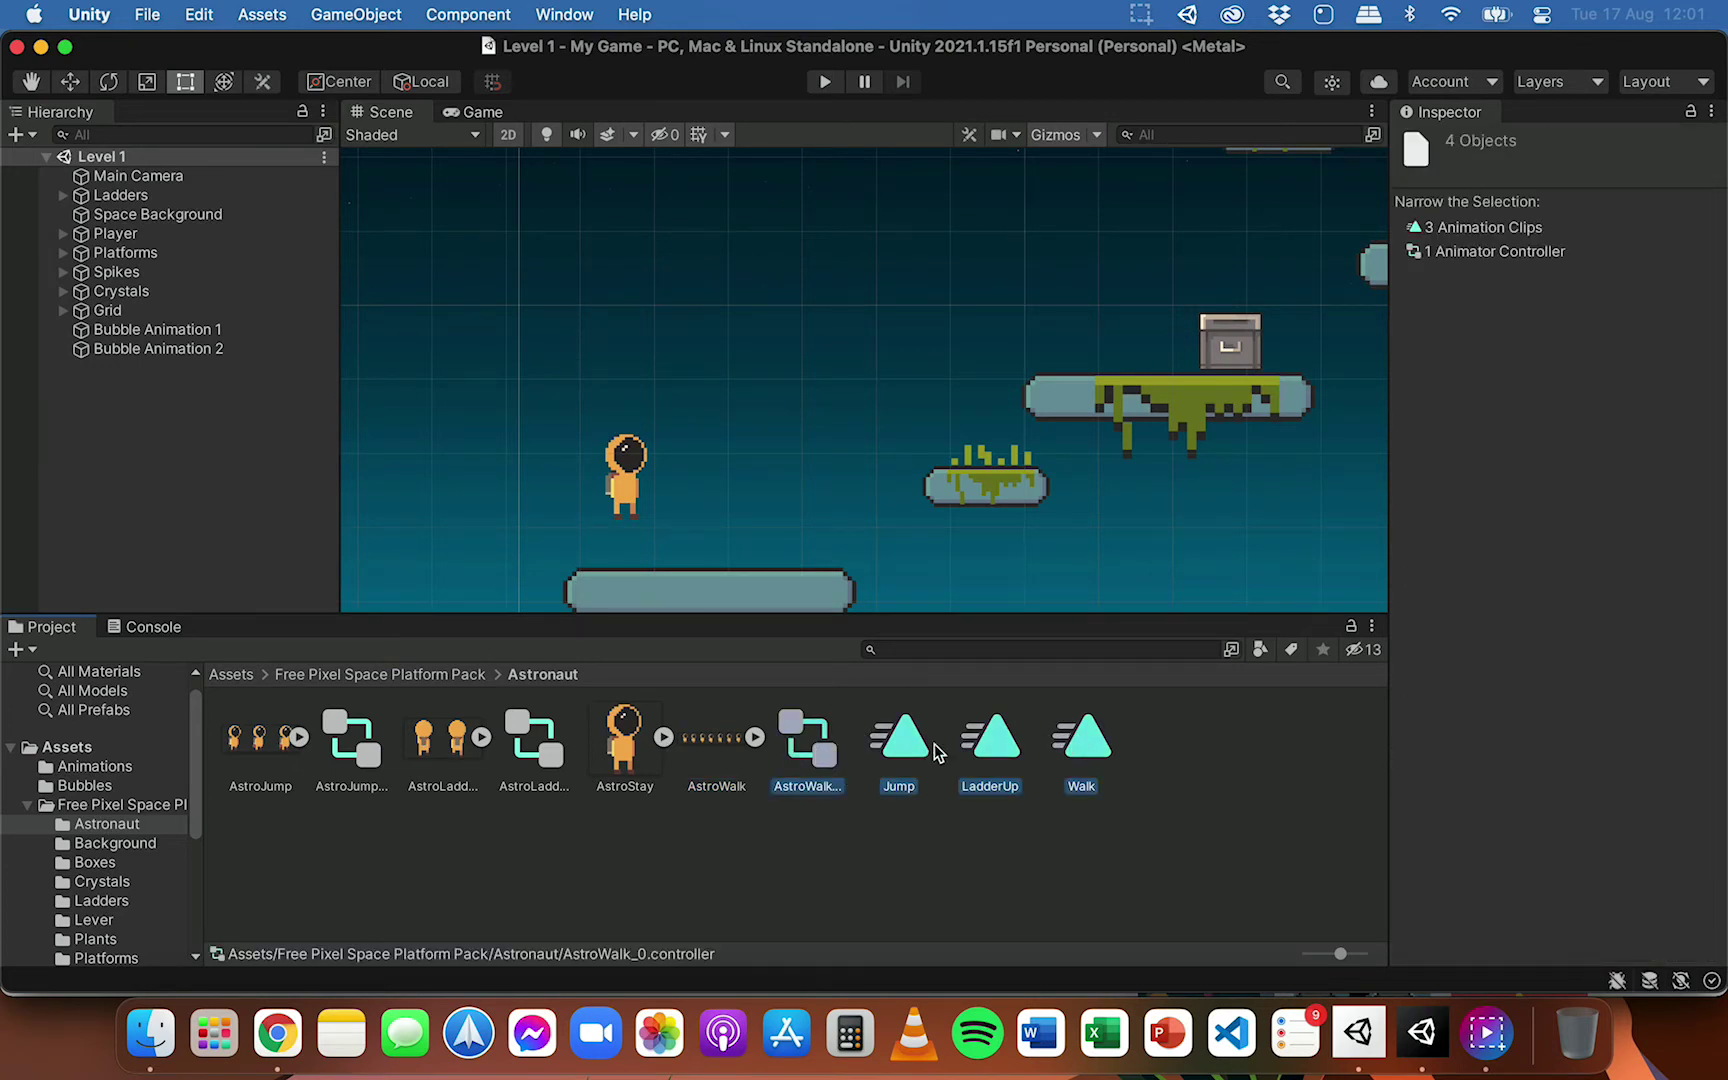
right_click(808, 745)
left_click(940, 430)
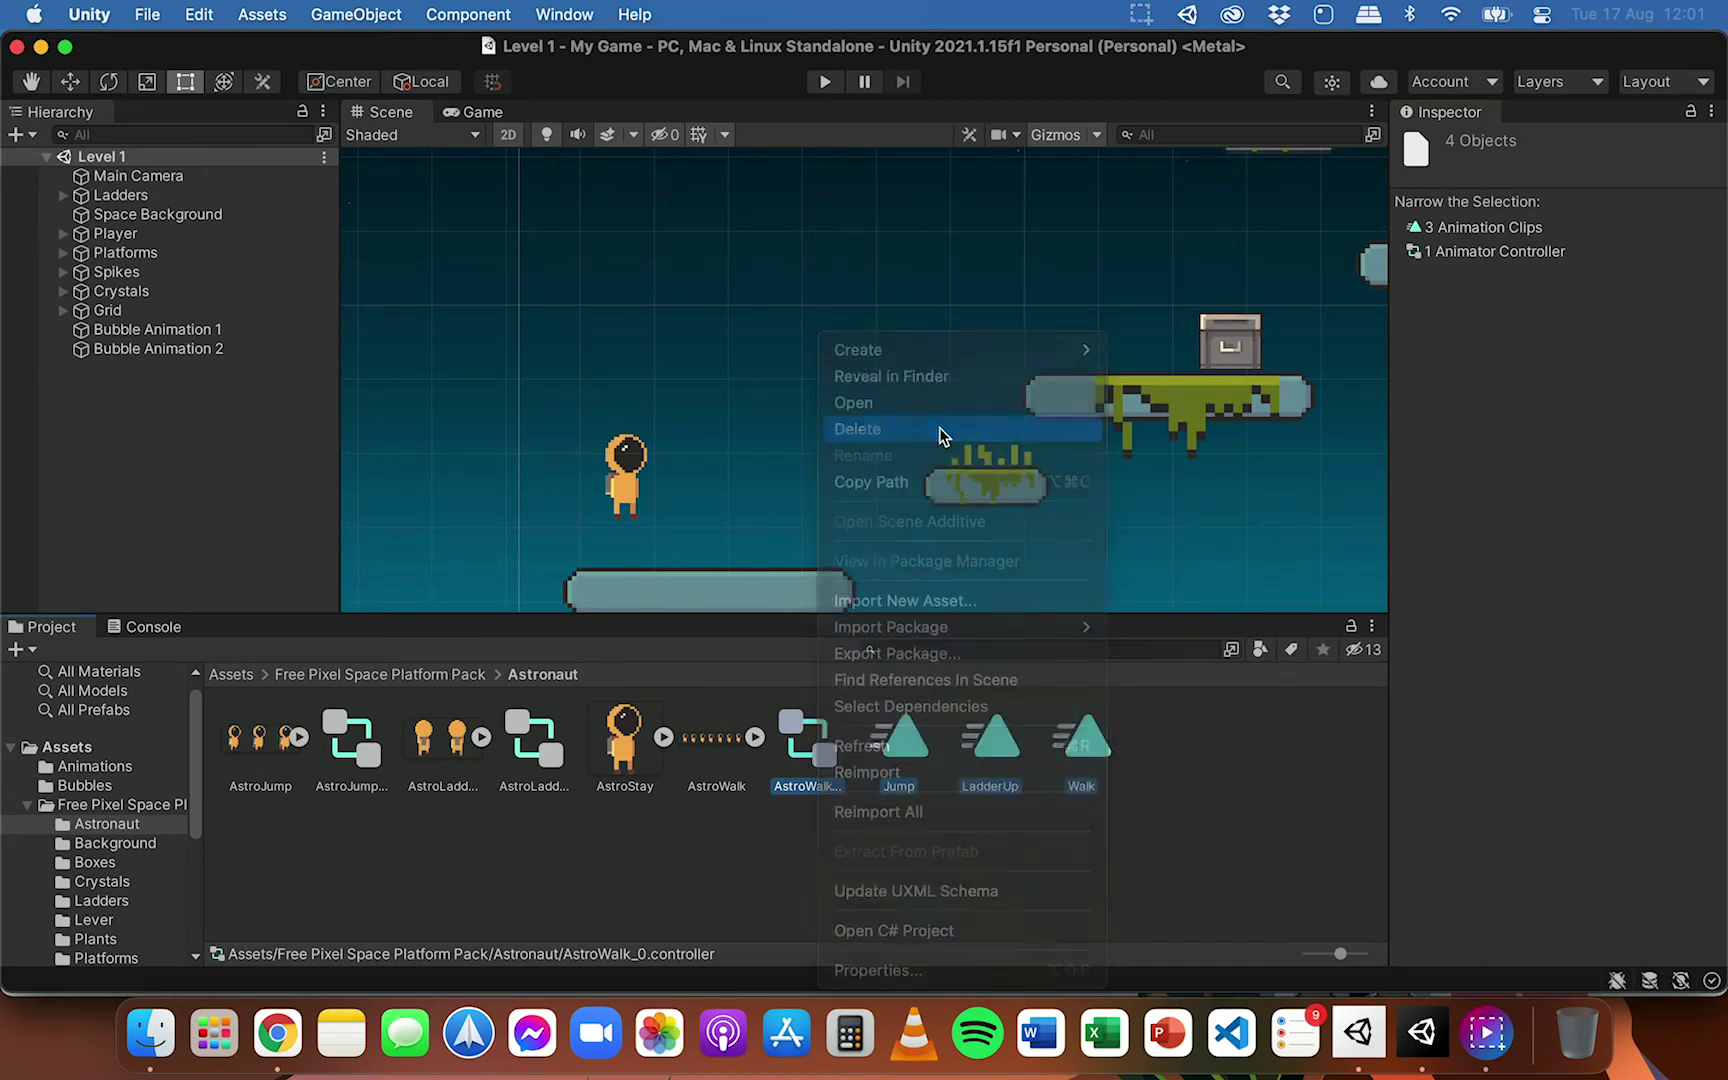
left_click(955, 522)
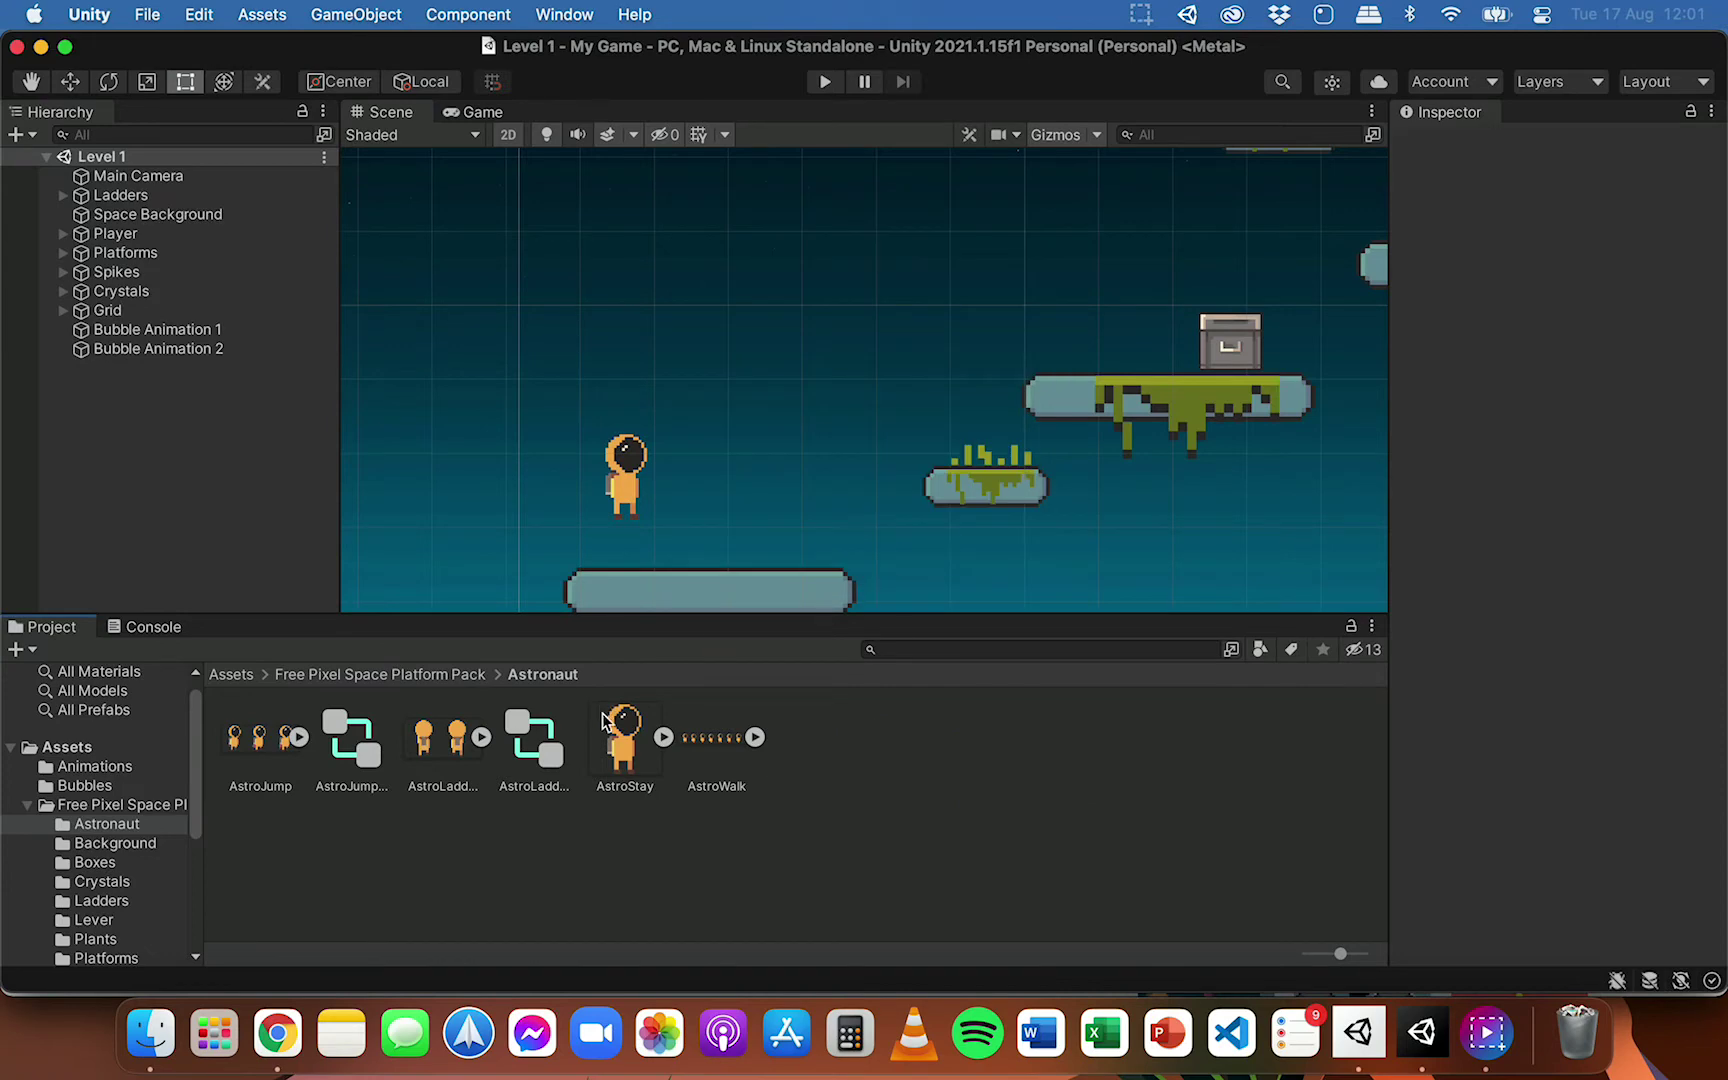
Delete the AstroLadder_0 and AstroJump_0 animator controllers from the Astronaut folder
left_click(540, 745)
left_click(367, 761, "super")
right_click(367, 761)
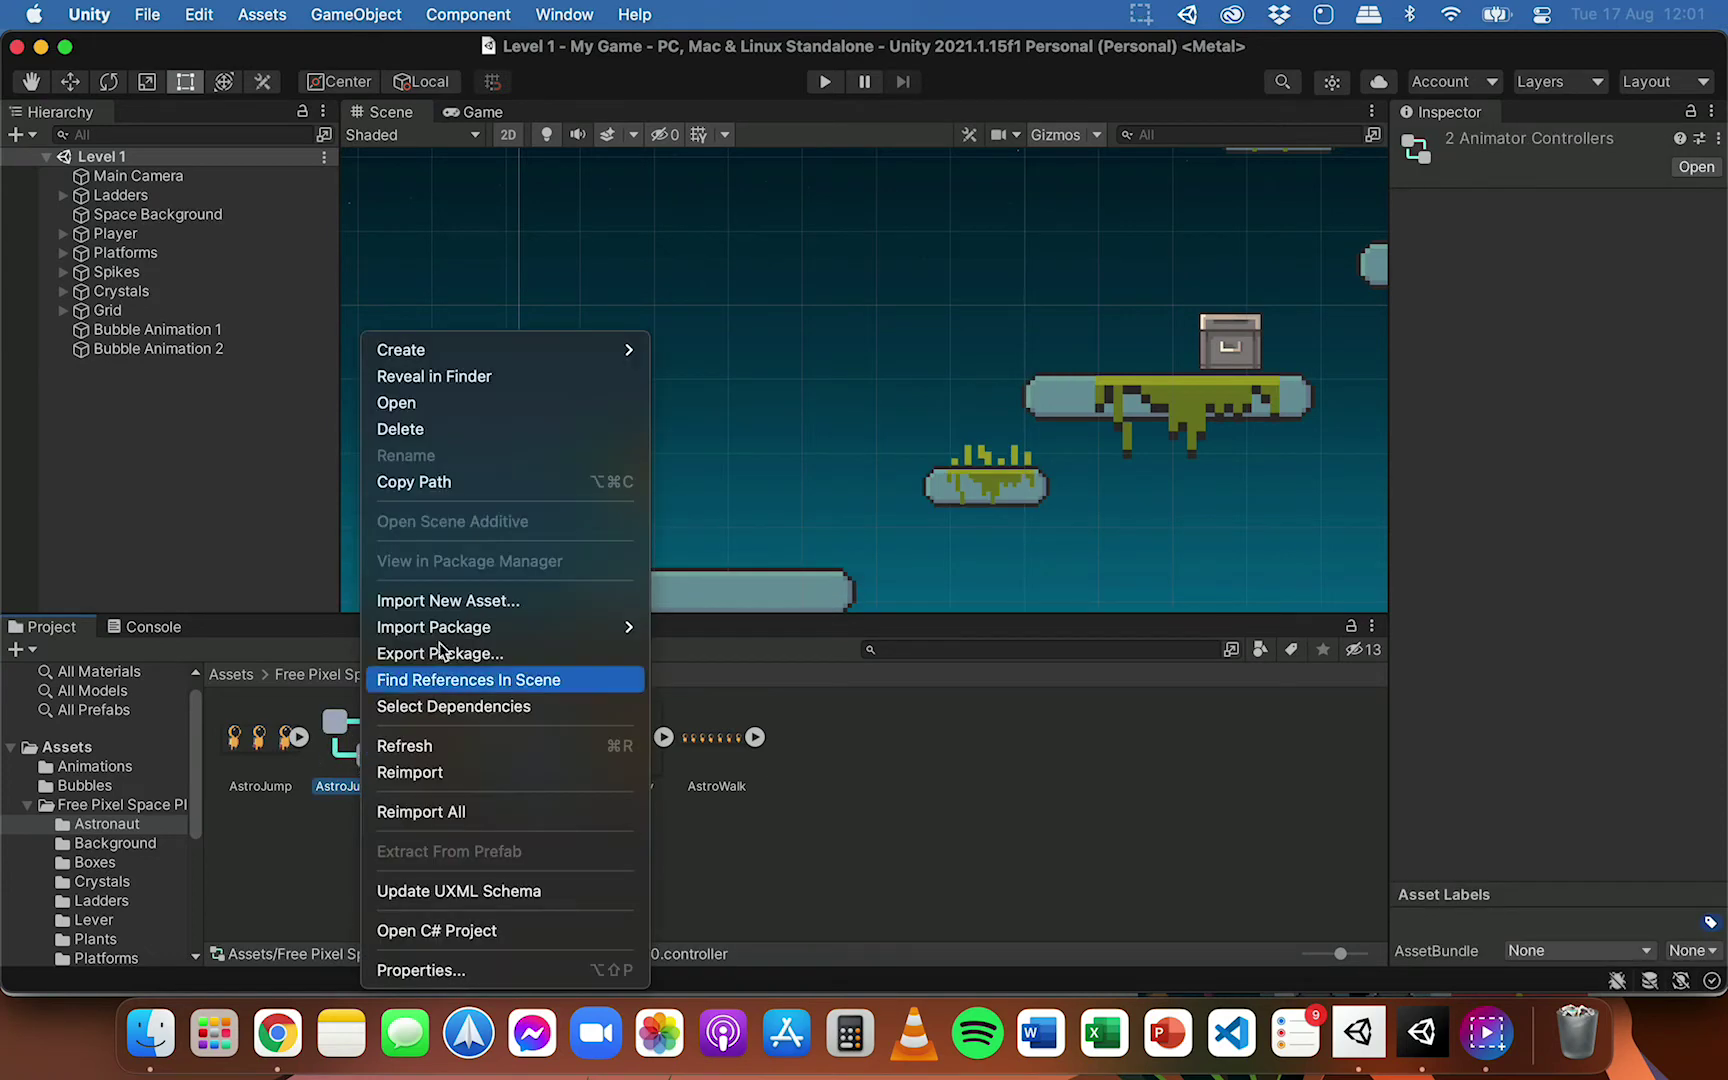
left_click(478, 440)
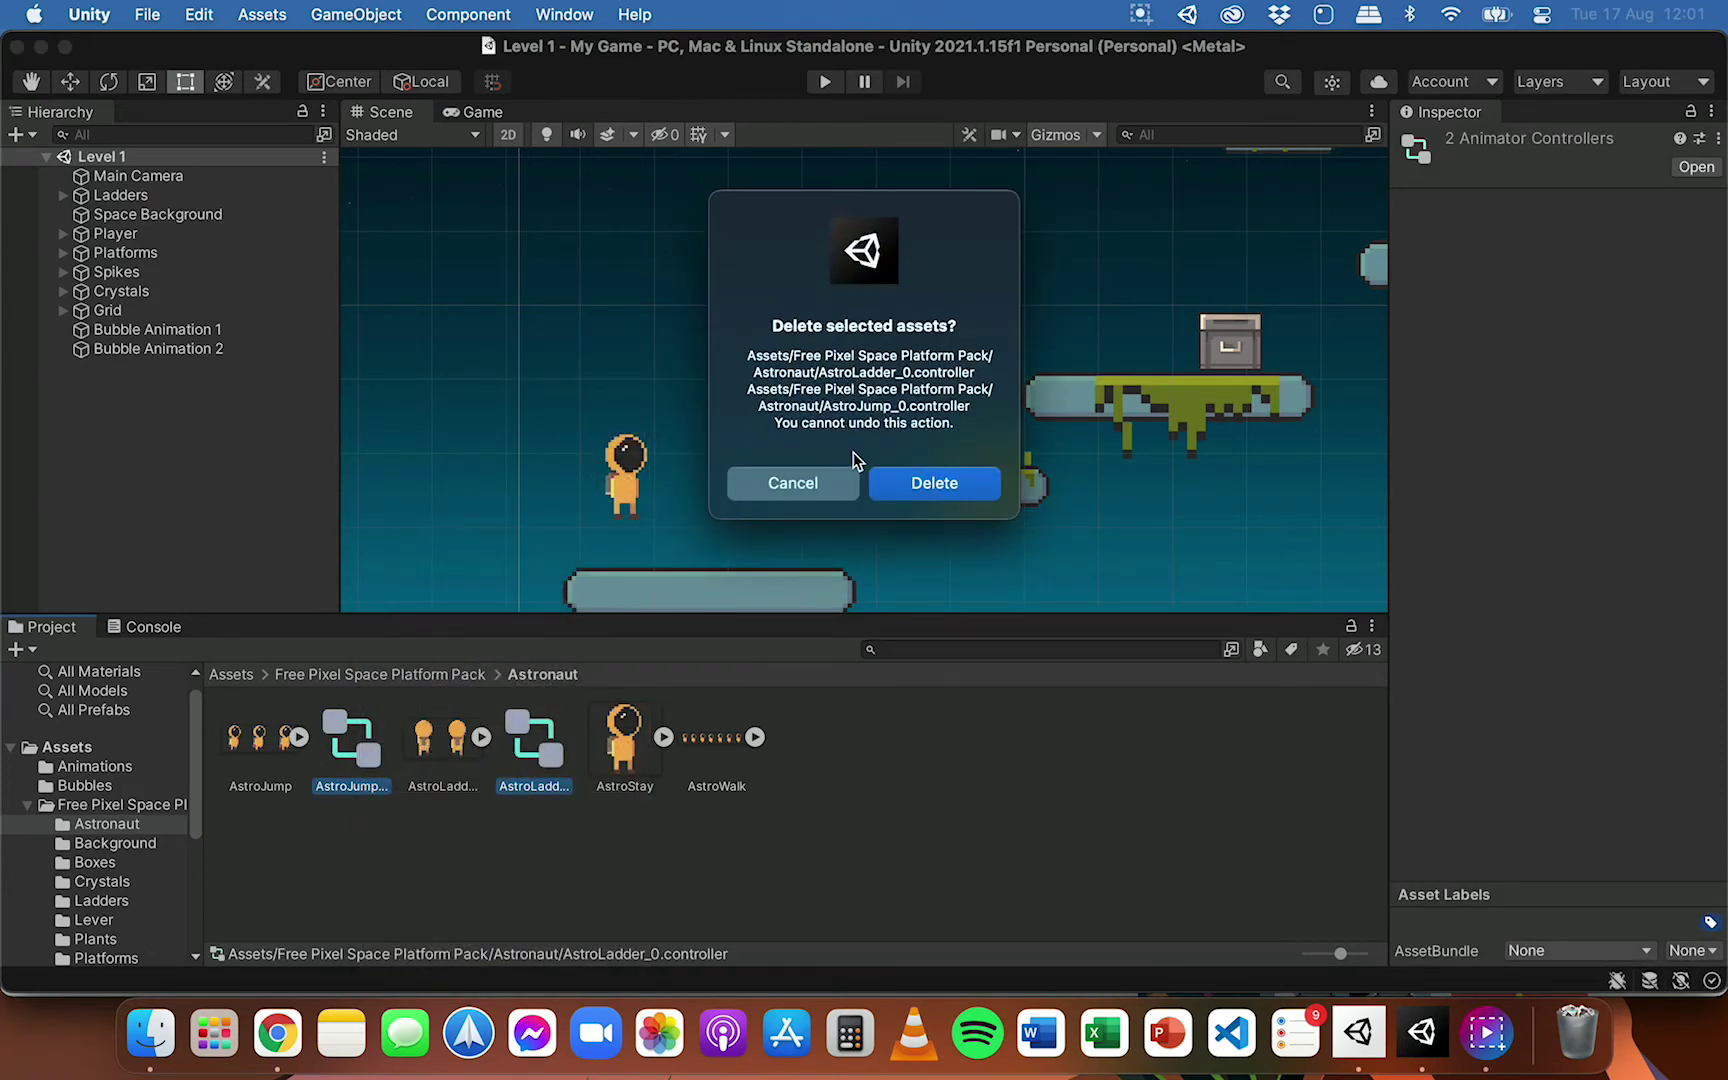
left_click(925, 484)
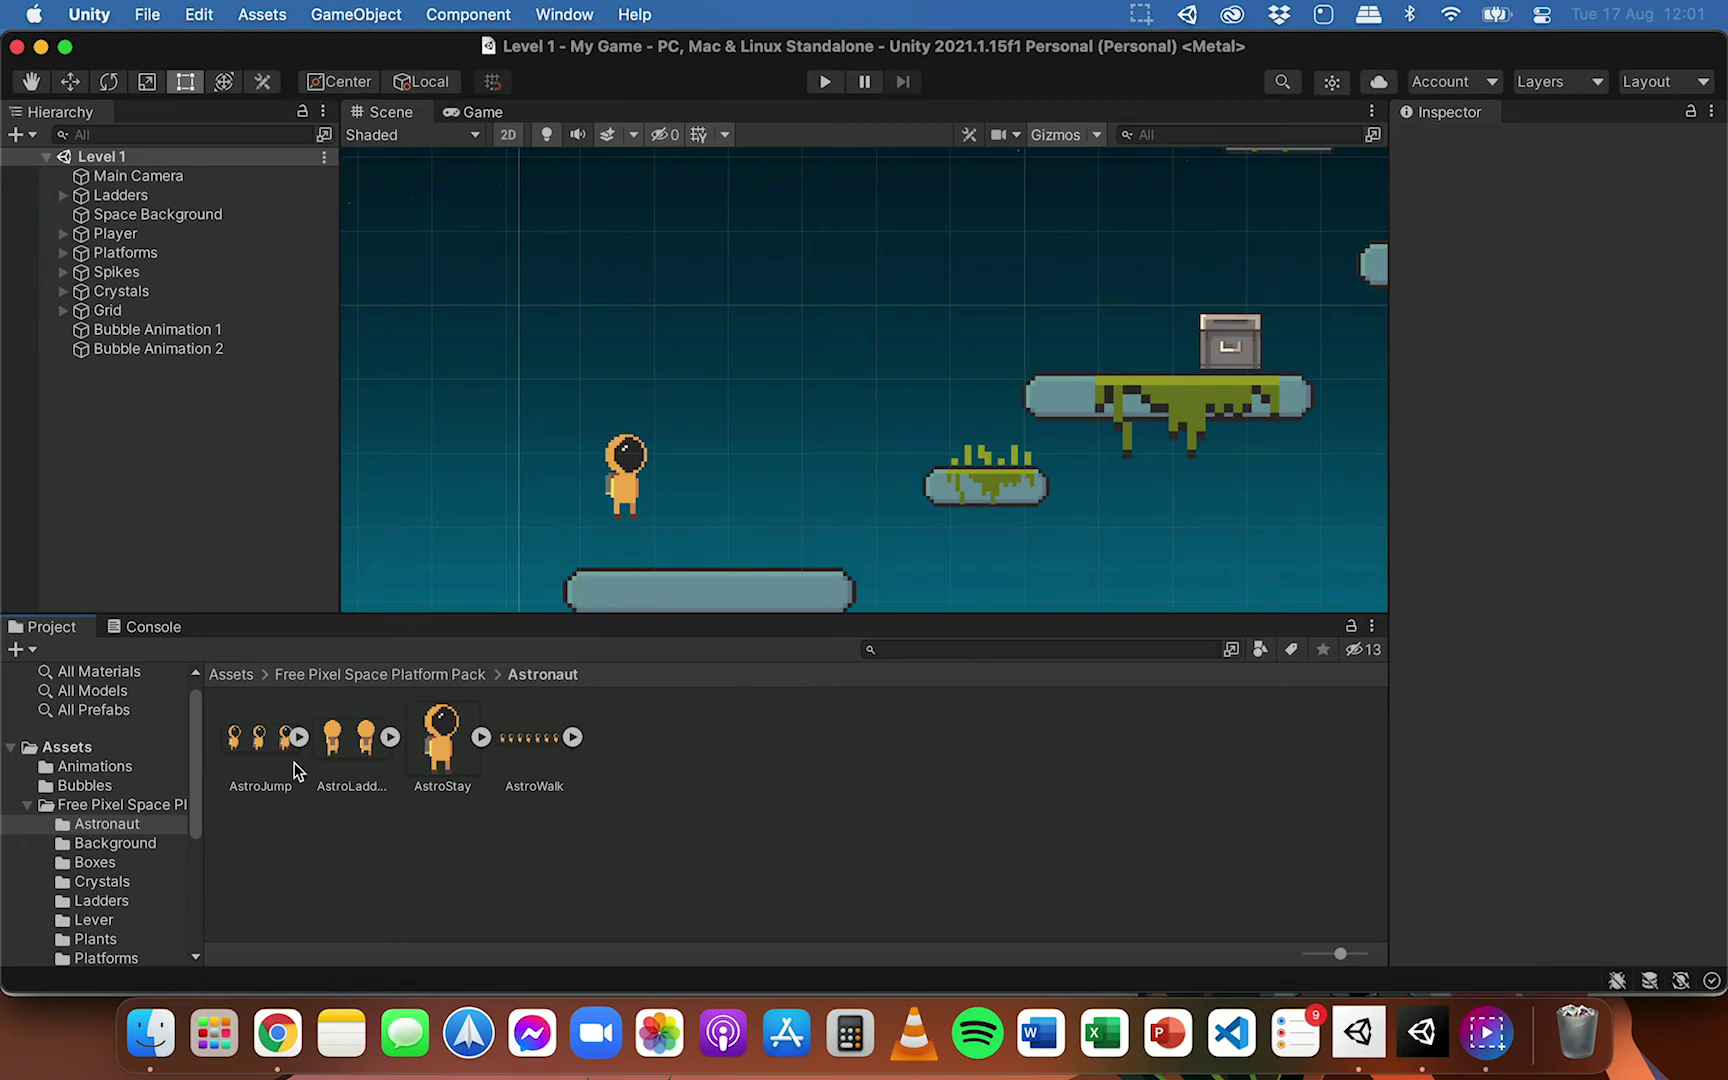
Look through the remaining astronaut sprites: AstroJump, AstroLadder, AstroStay and AstroWalk
left_click(251, 751)
left_click(363, 750)
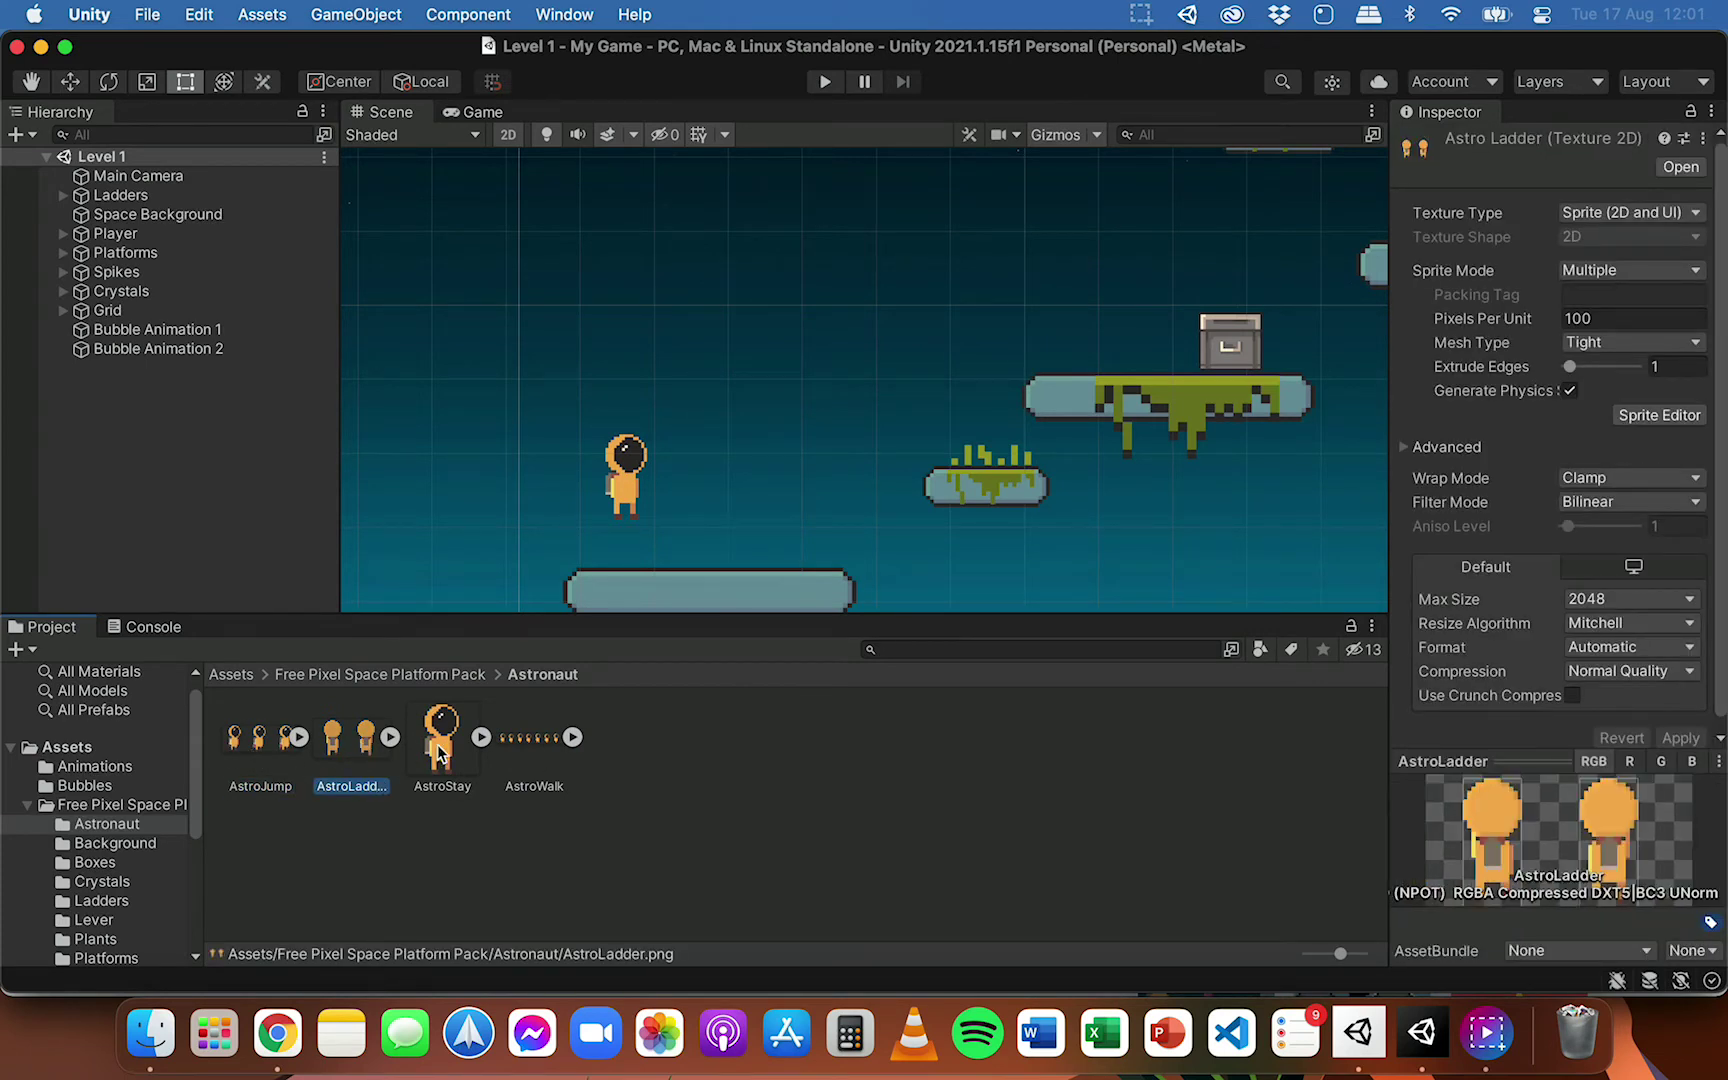
left_click(440, 750)
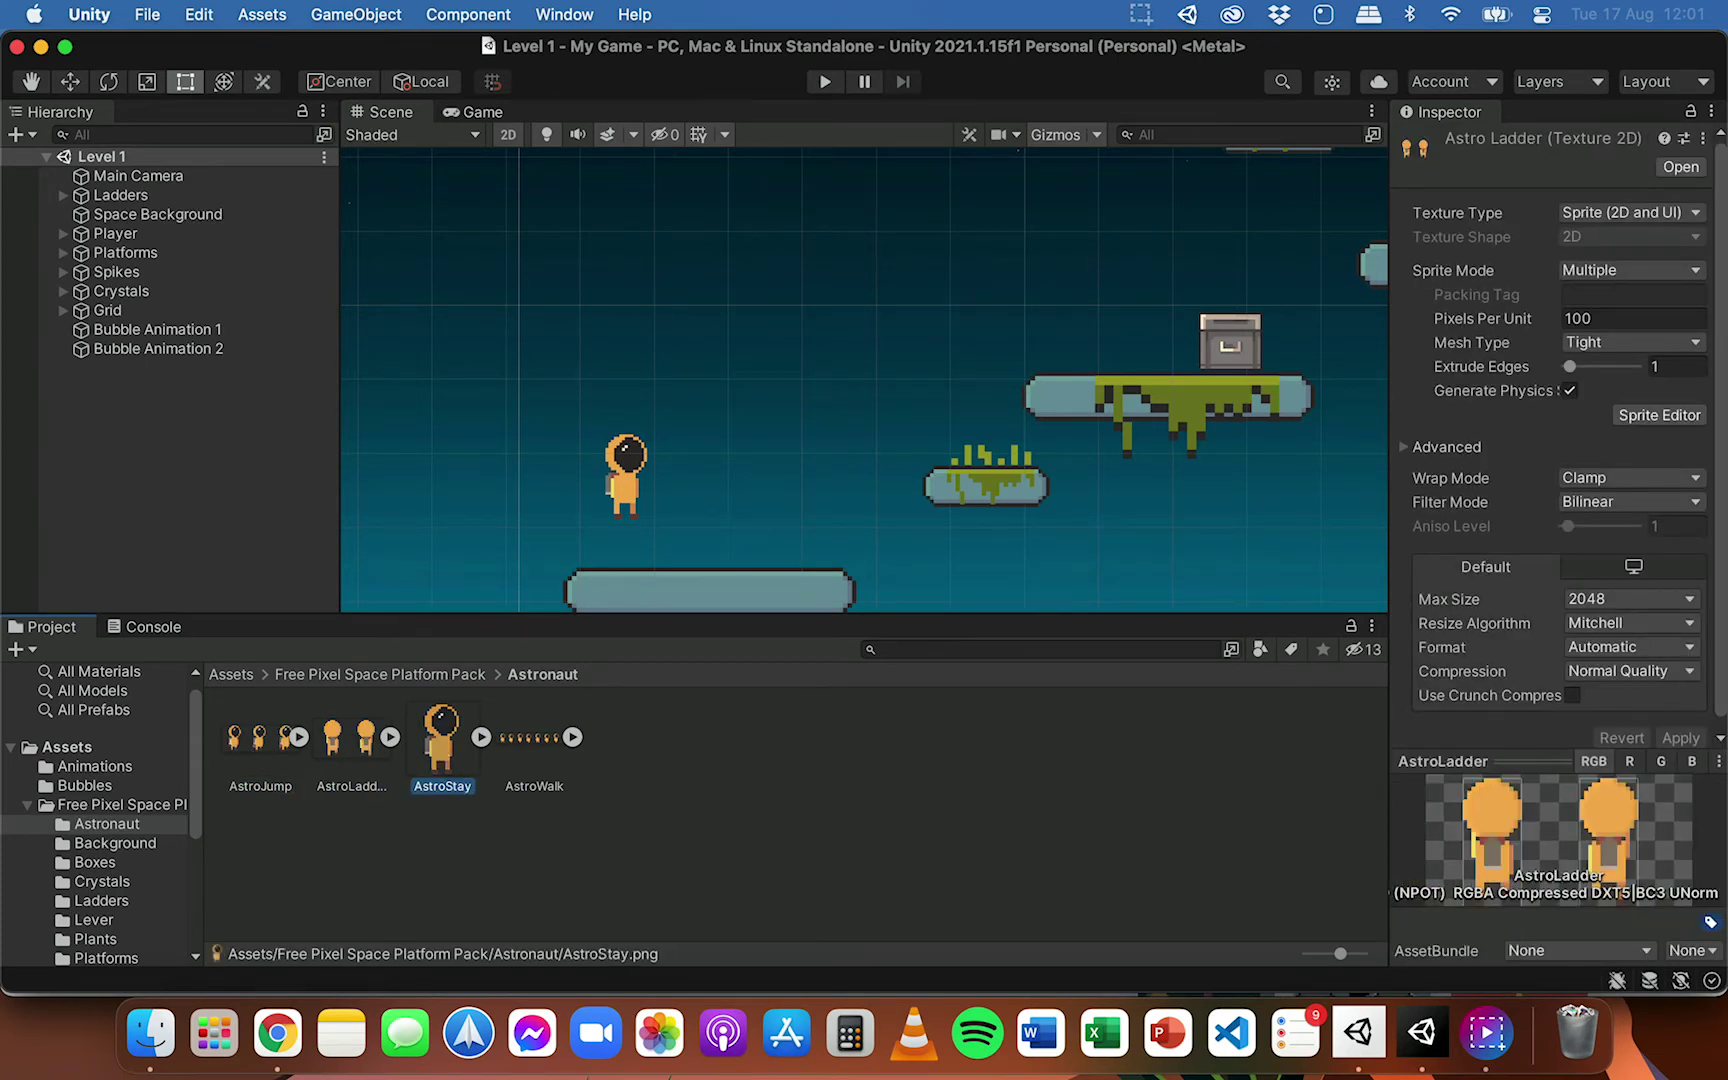
left_click(529, 737)
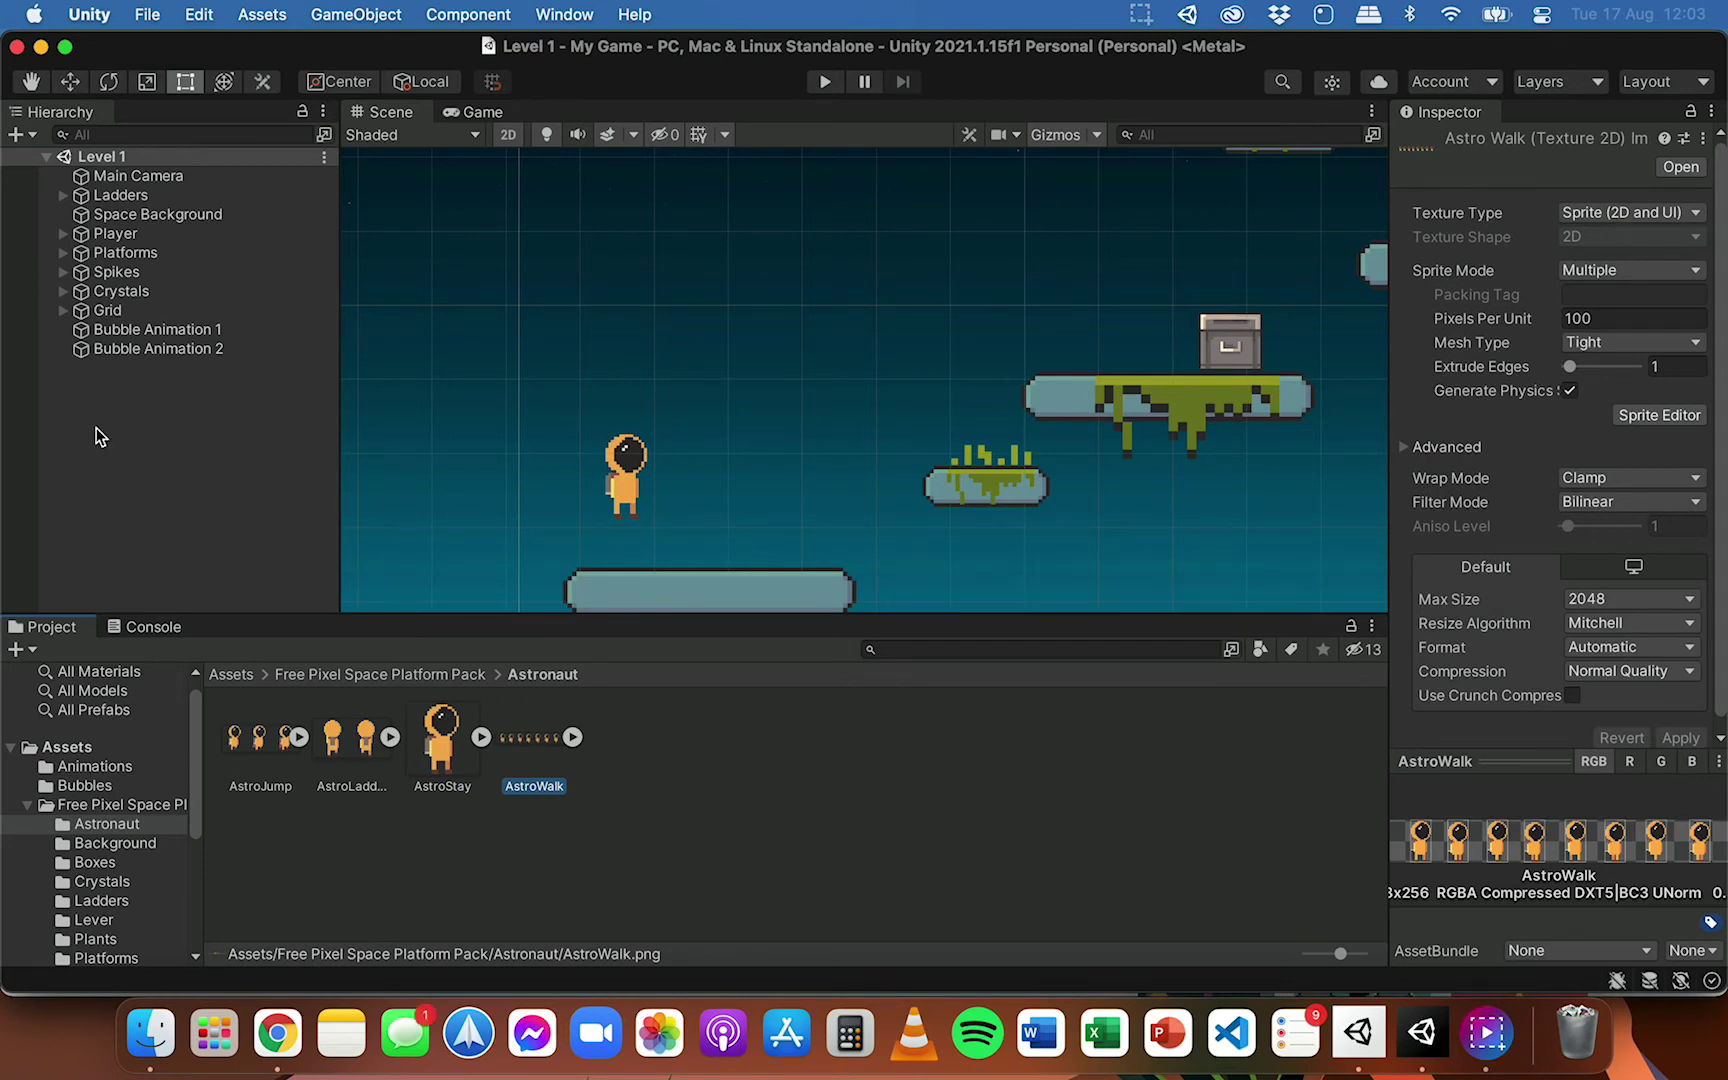
Select the Player object, open the Animation window and dock it beside the Console
left_click(144, 234)
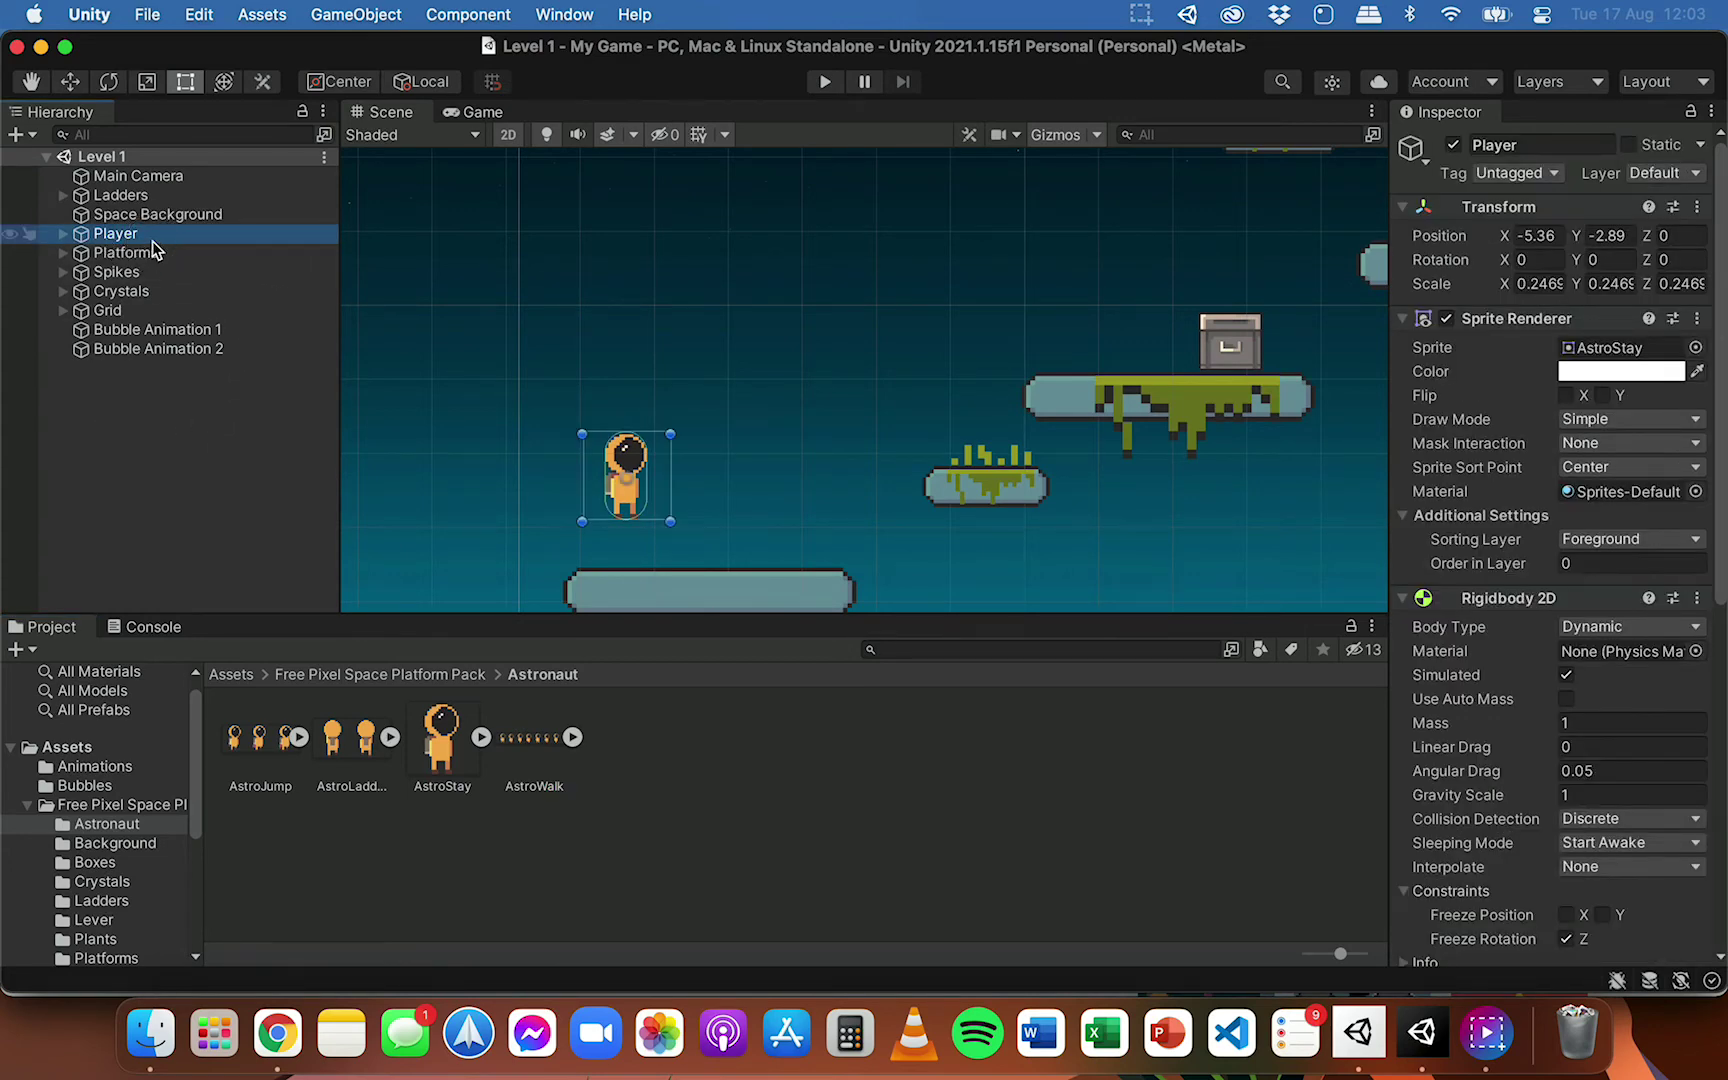
key("Return")
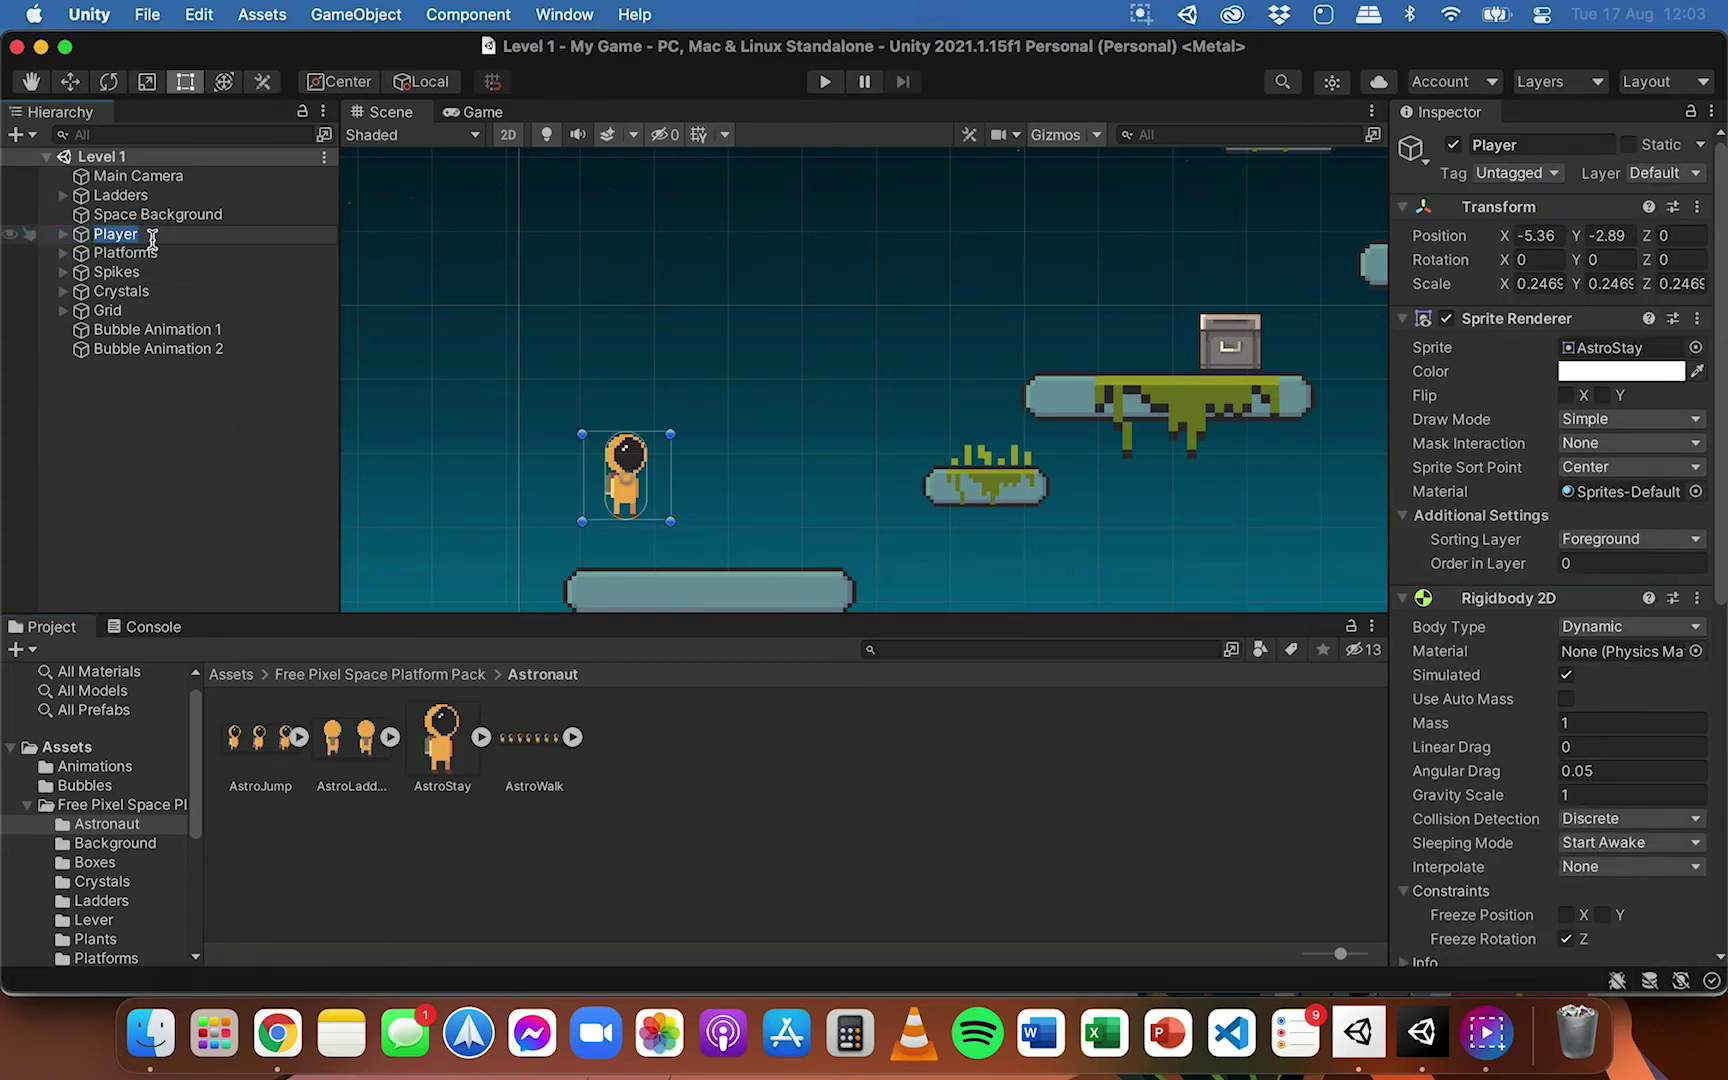
left_click(247, 255)
left_click(262, 234)
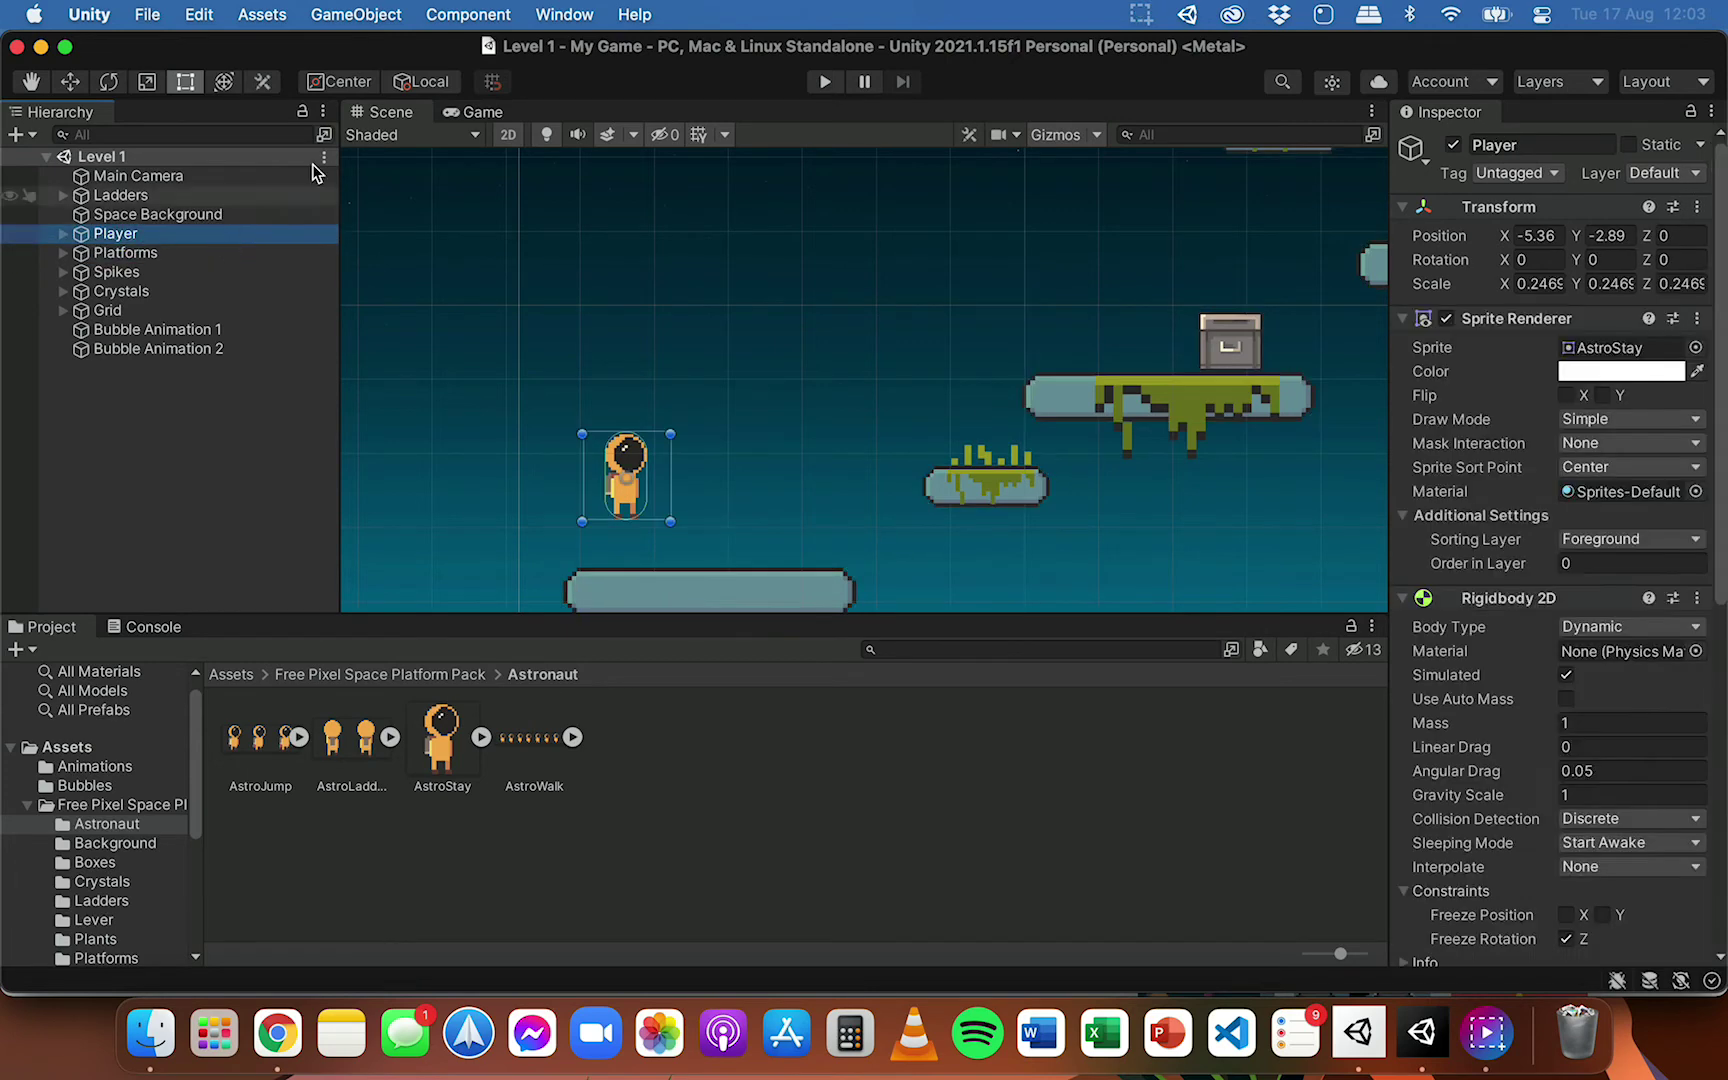
left_click(563, 12)
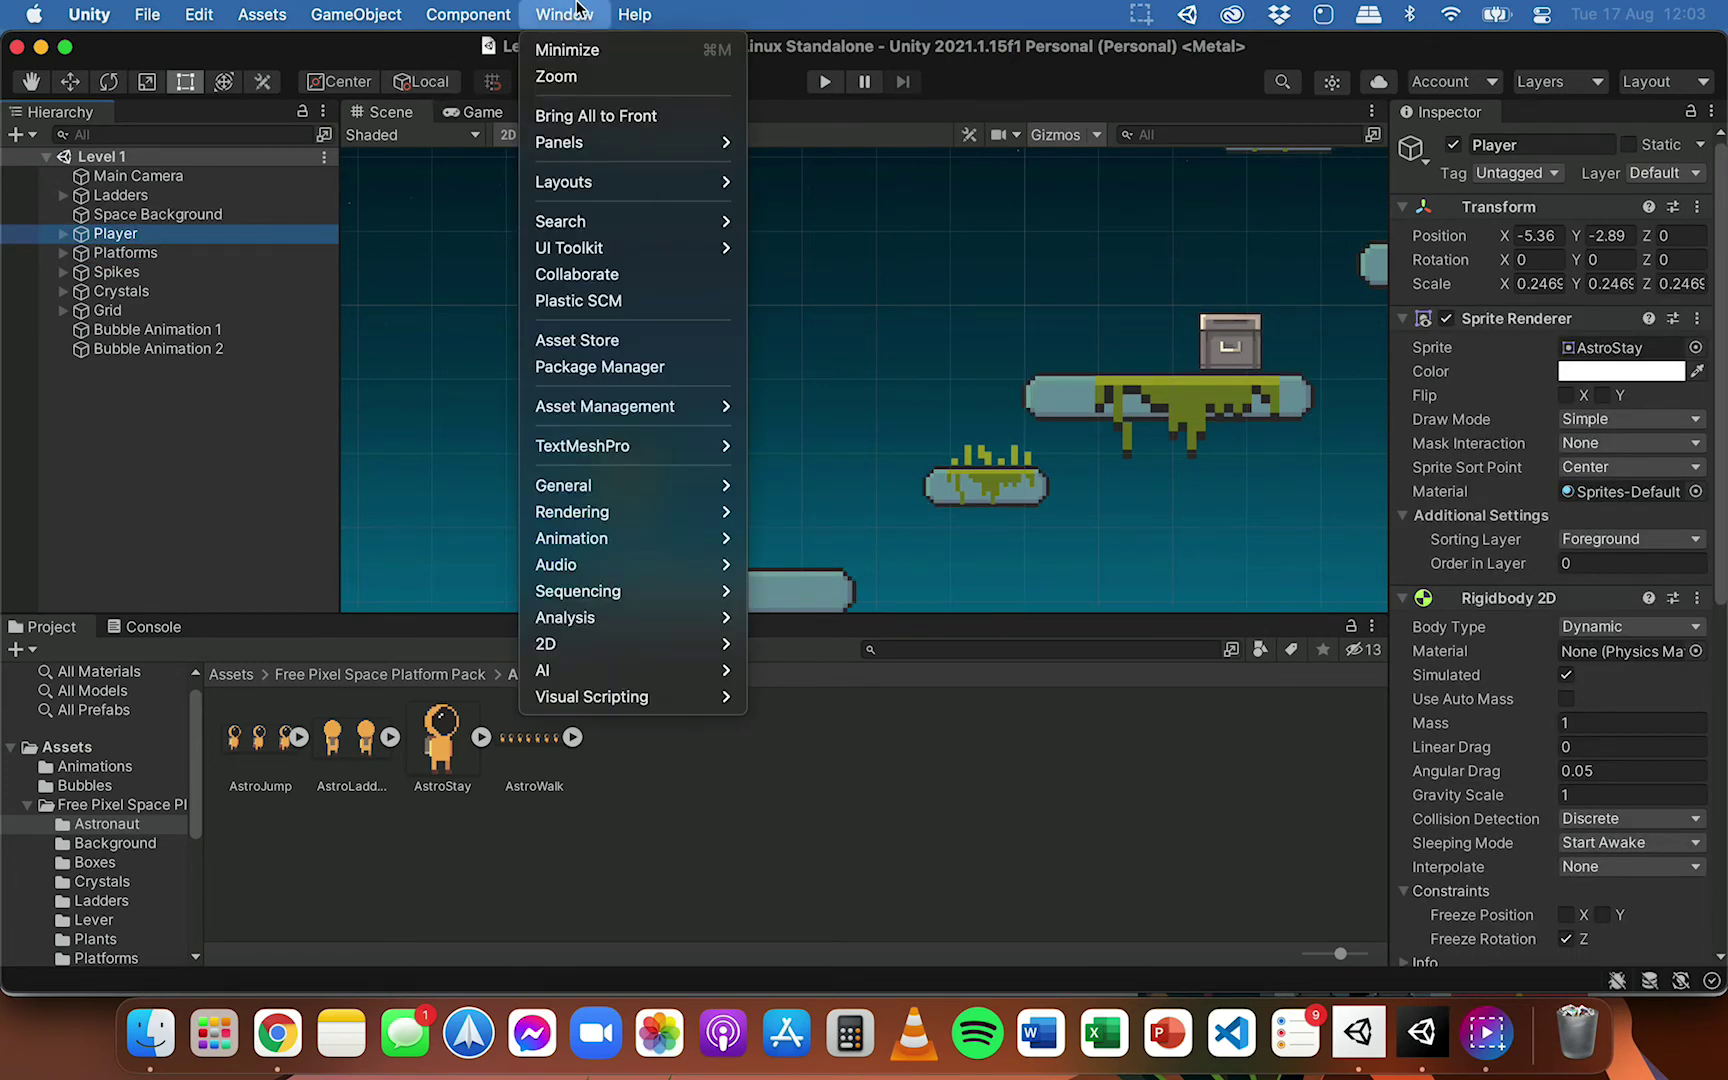
mouse_move(601, 545)
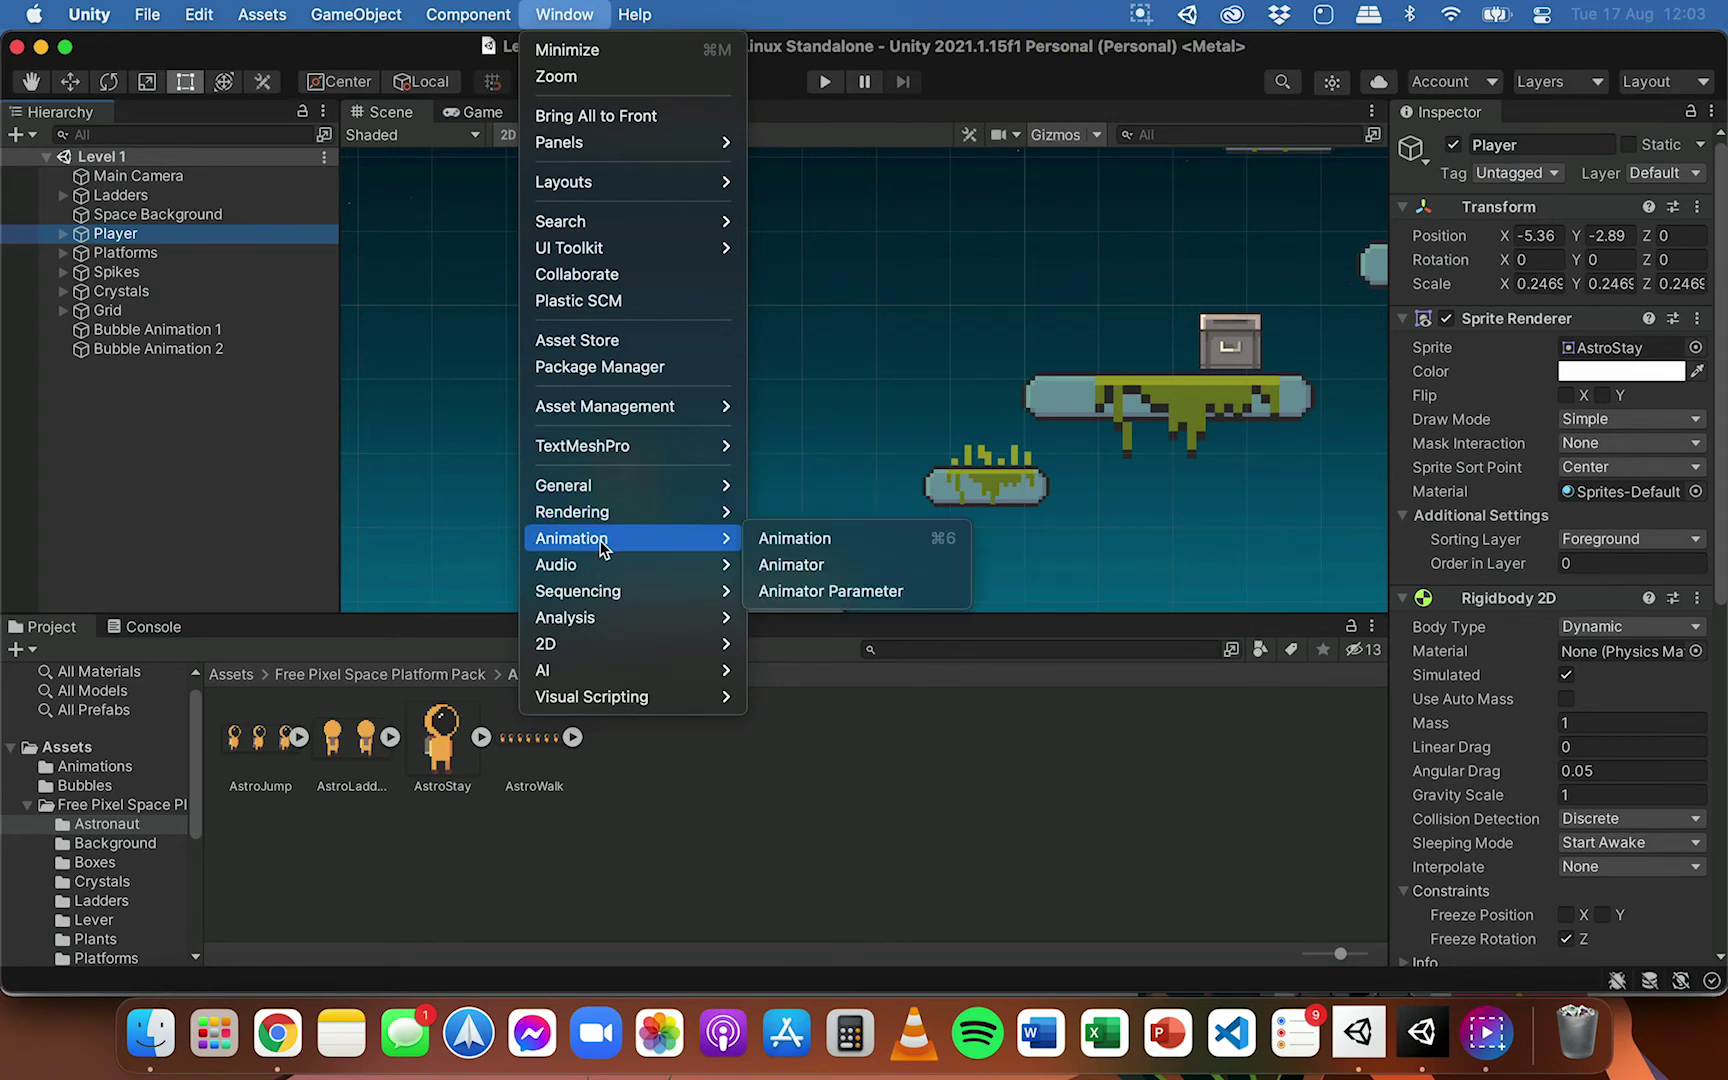
left_click(826, 545)
left_click_drag(897, 245, 242, 645)
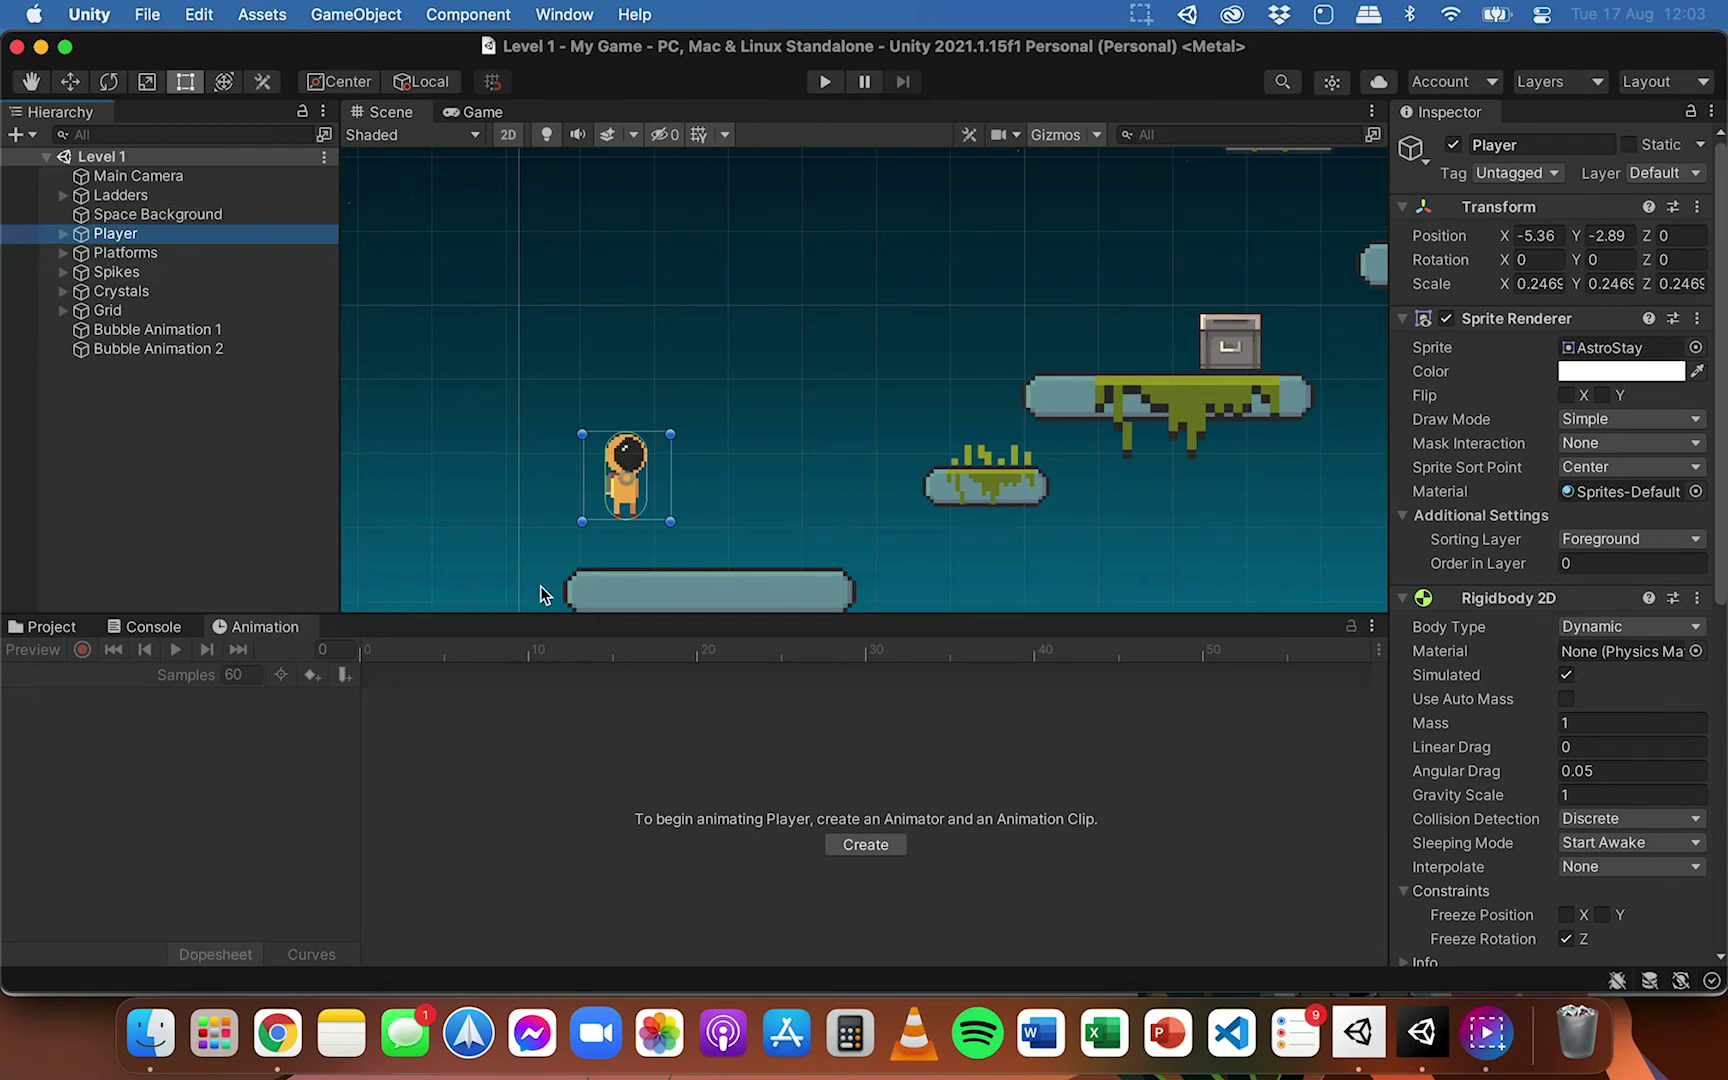
Create a new animation clip for Player named PlayerWalk and save it in the Animations folder under Assets
left_click(866, 849)
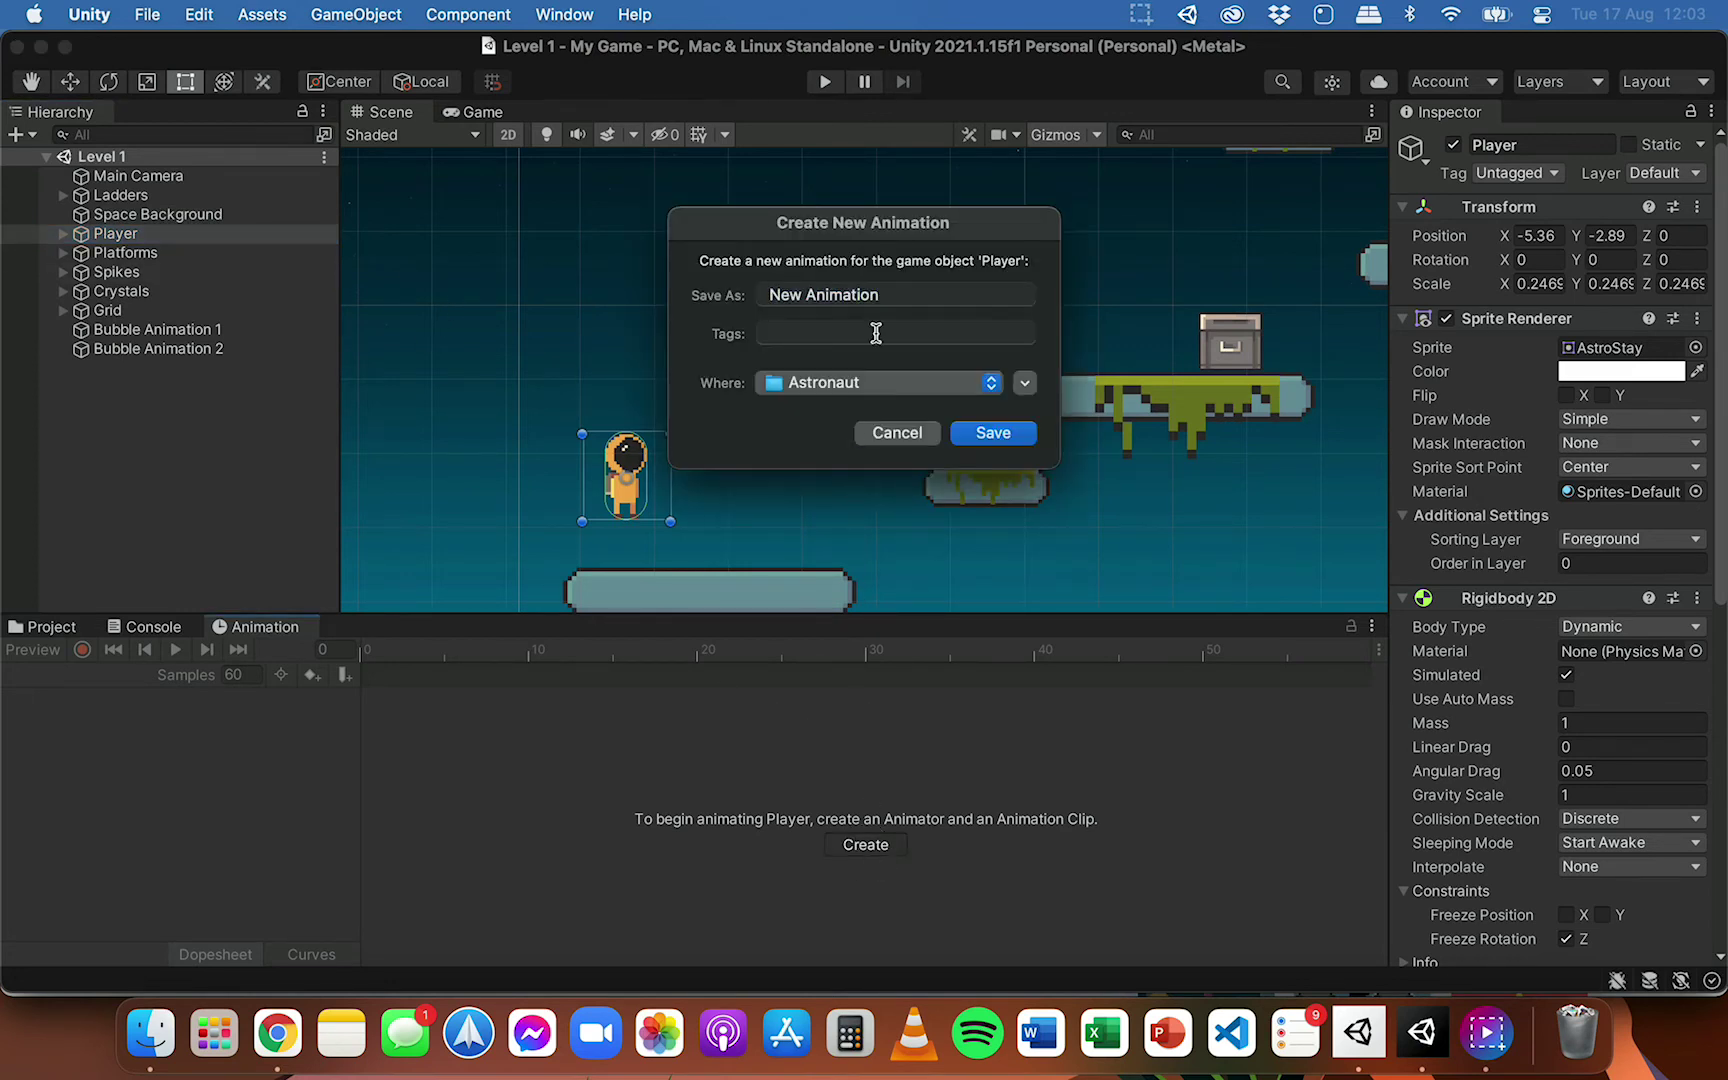
left_click(1024, 386)
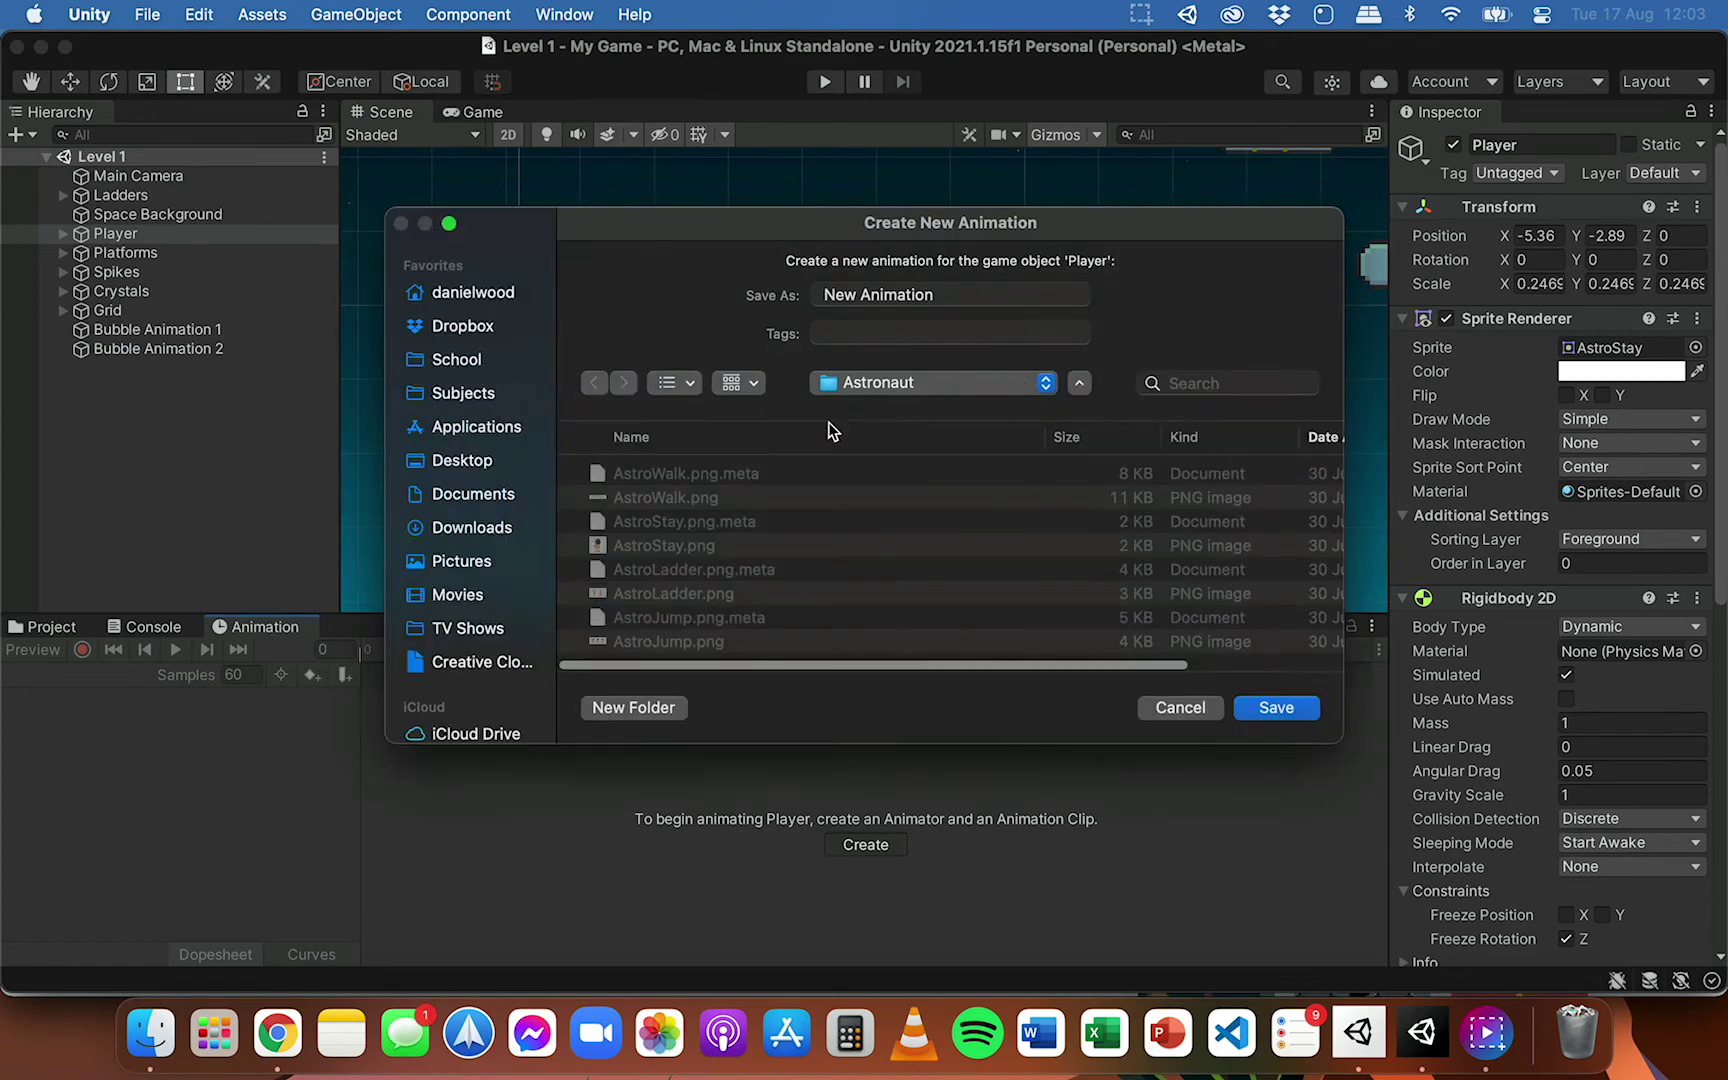
left_click(880, 388)
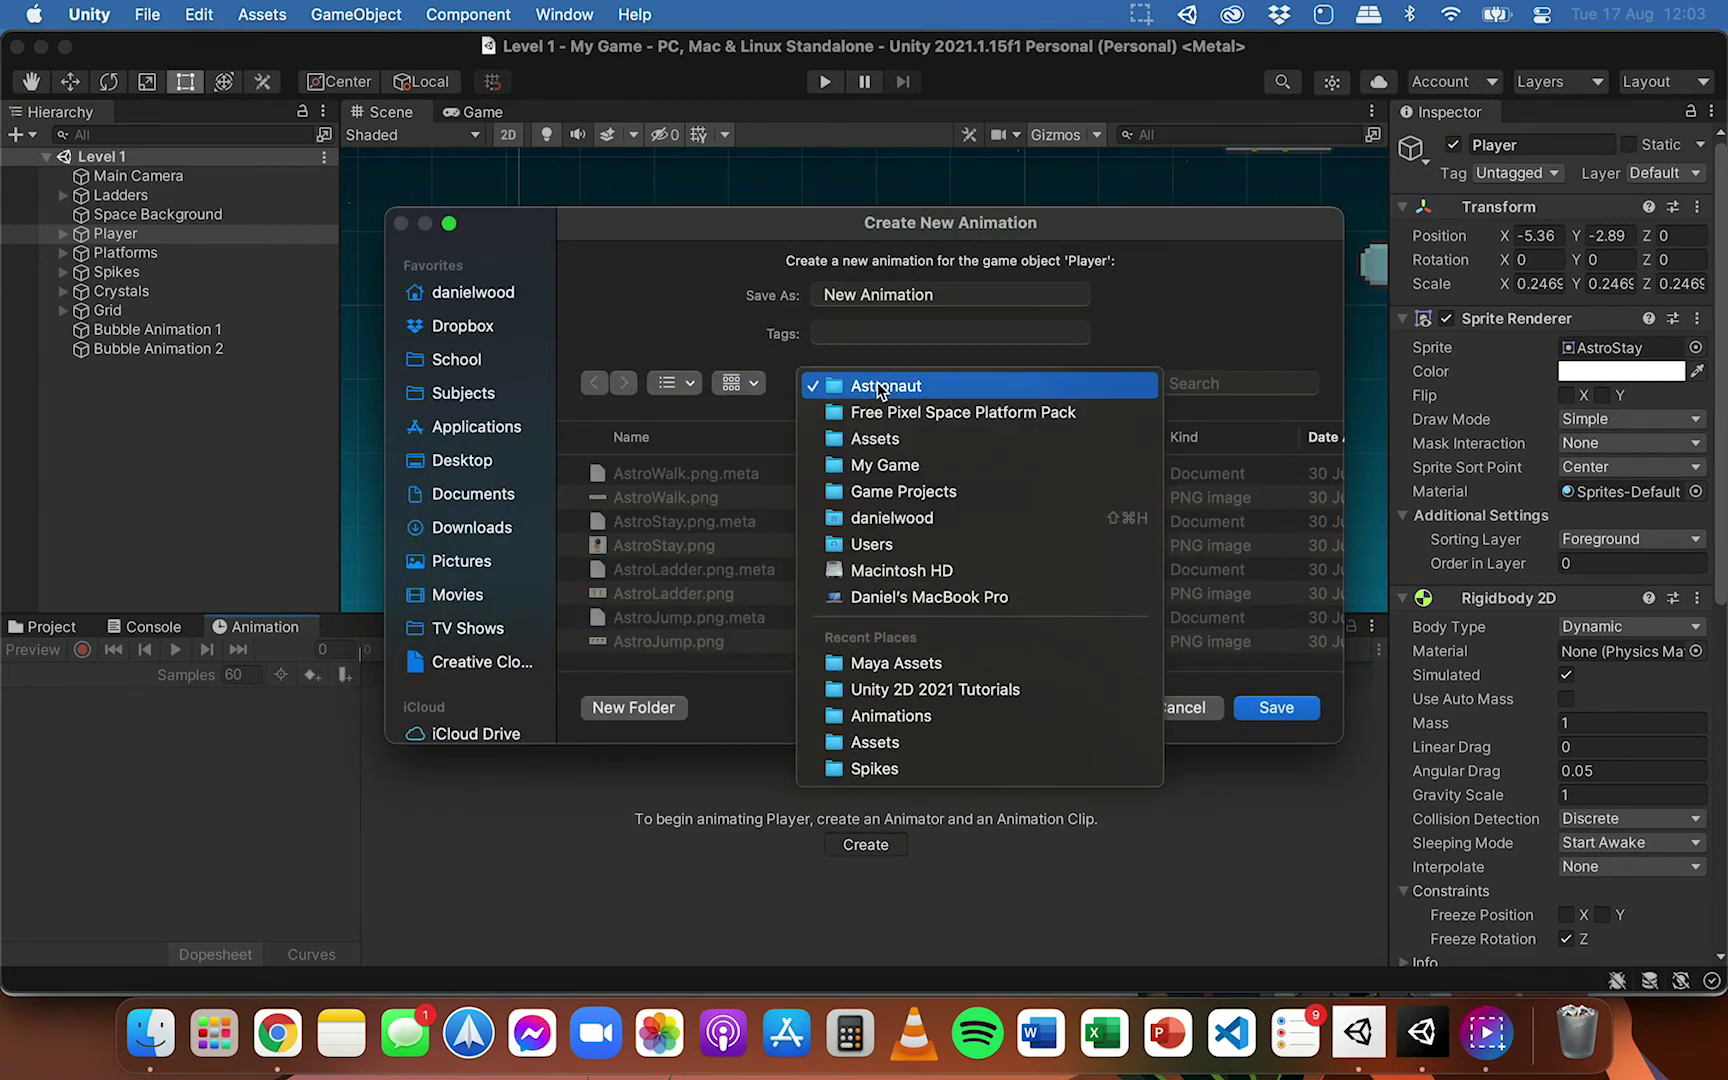
left_click(893, 438)
scroll(685, 545, "down", 2)
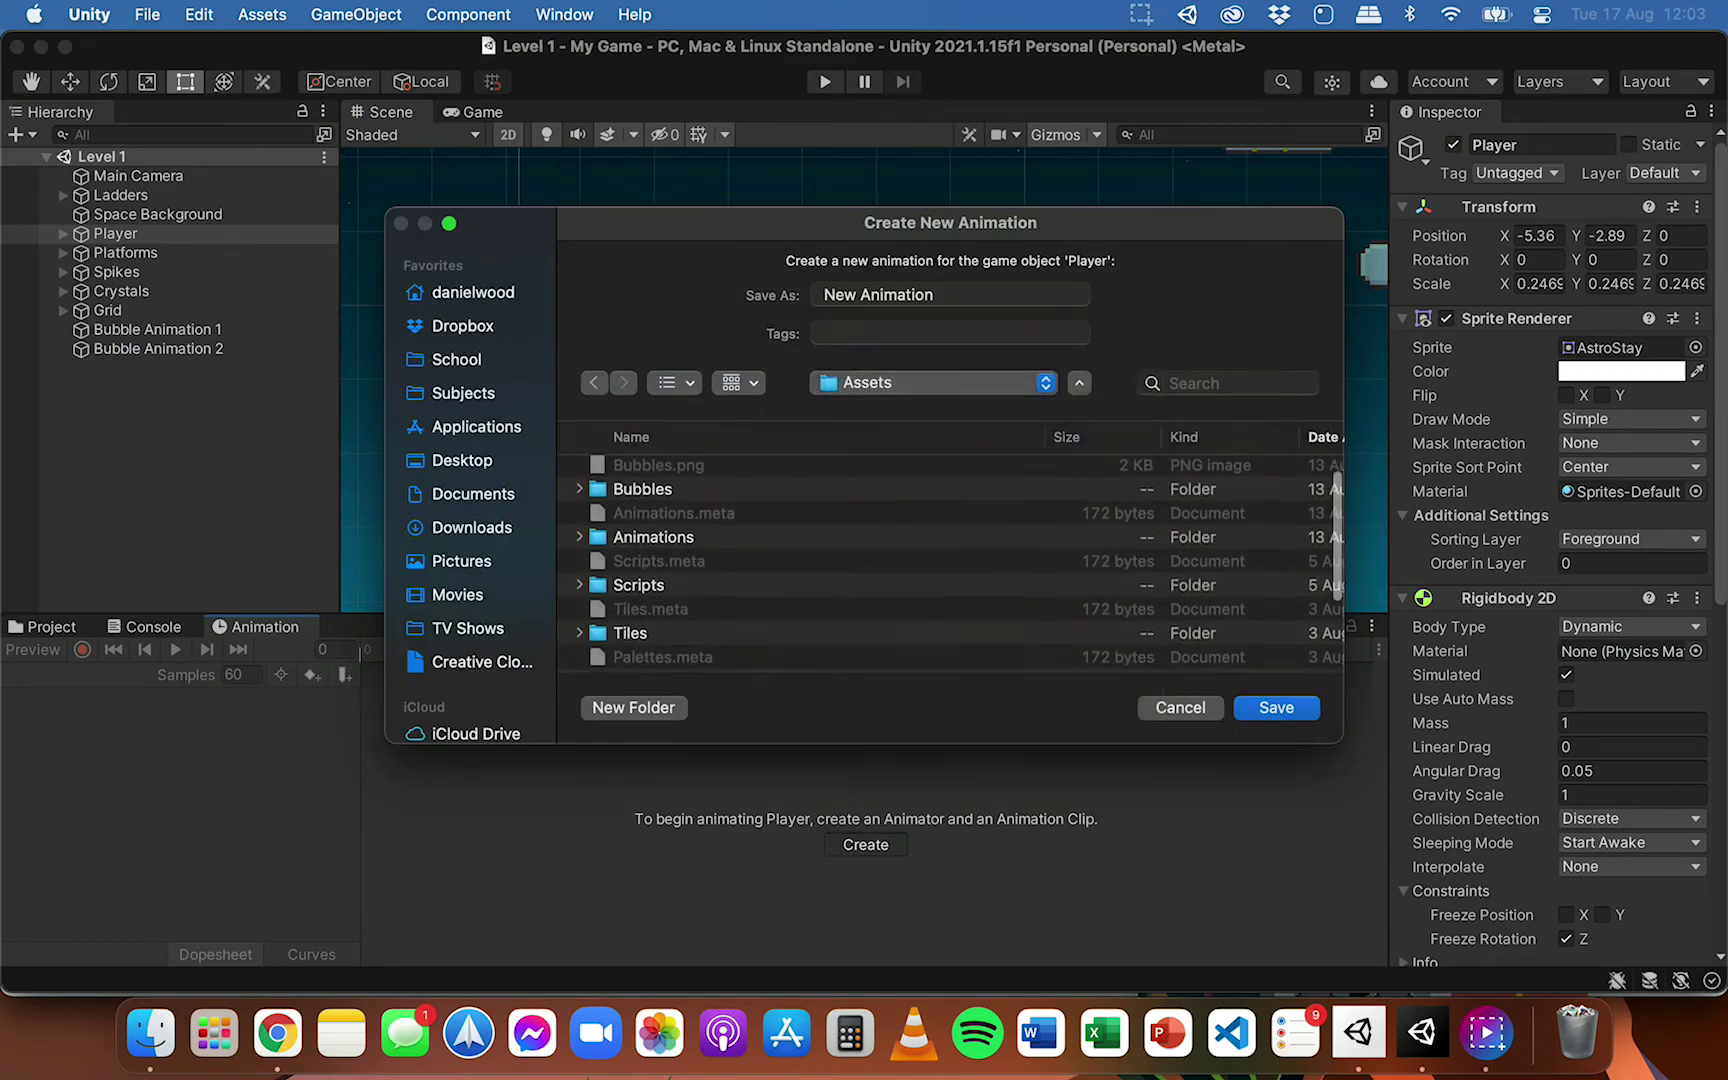
double_click(632, 535)
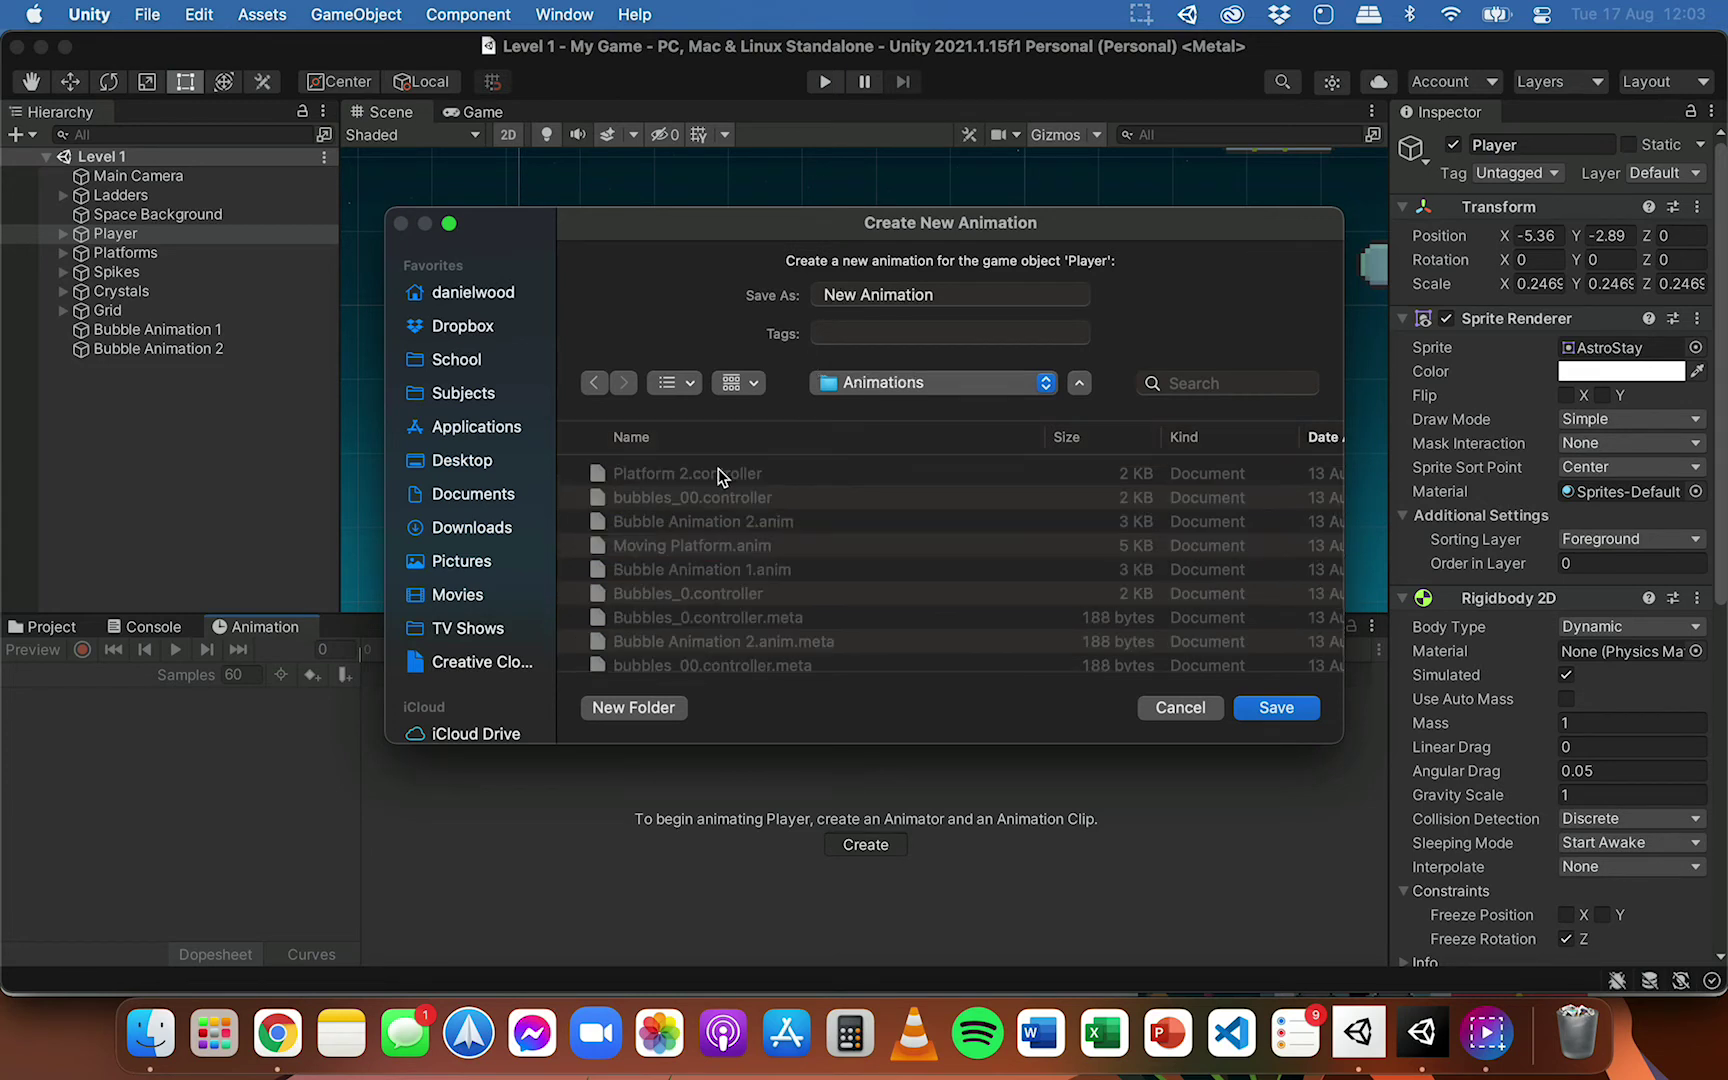
left_click_drag(941, 293, 791, 298)
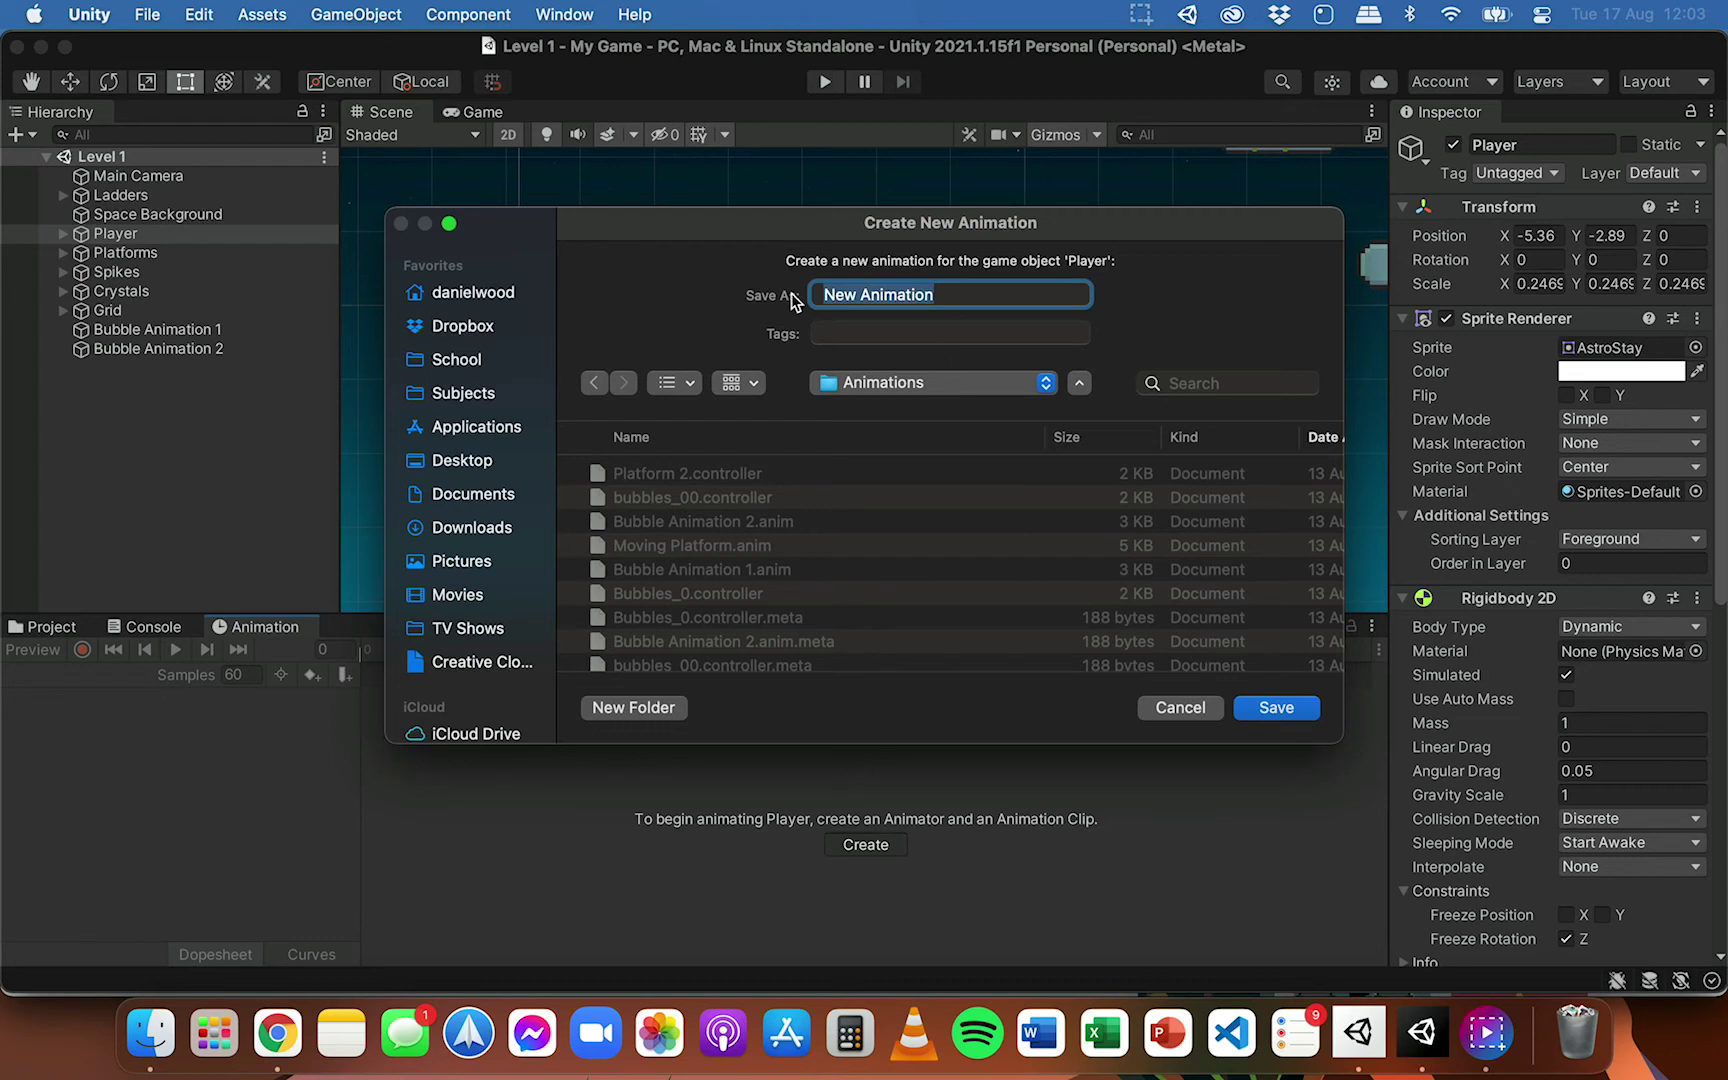
type("PlayerWalk")
left_click(1274, 710)
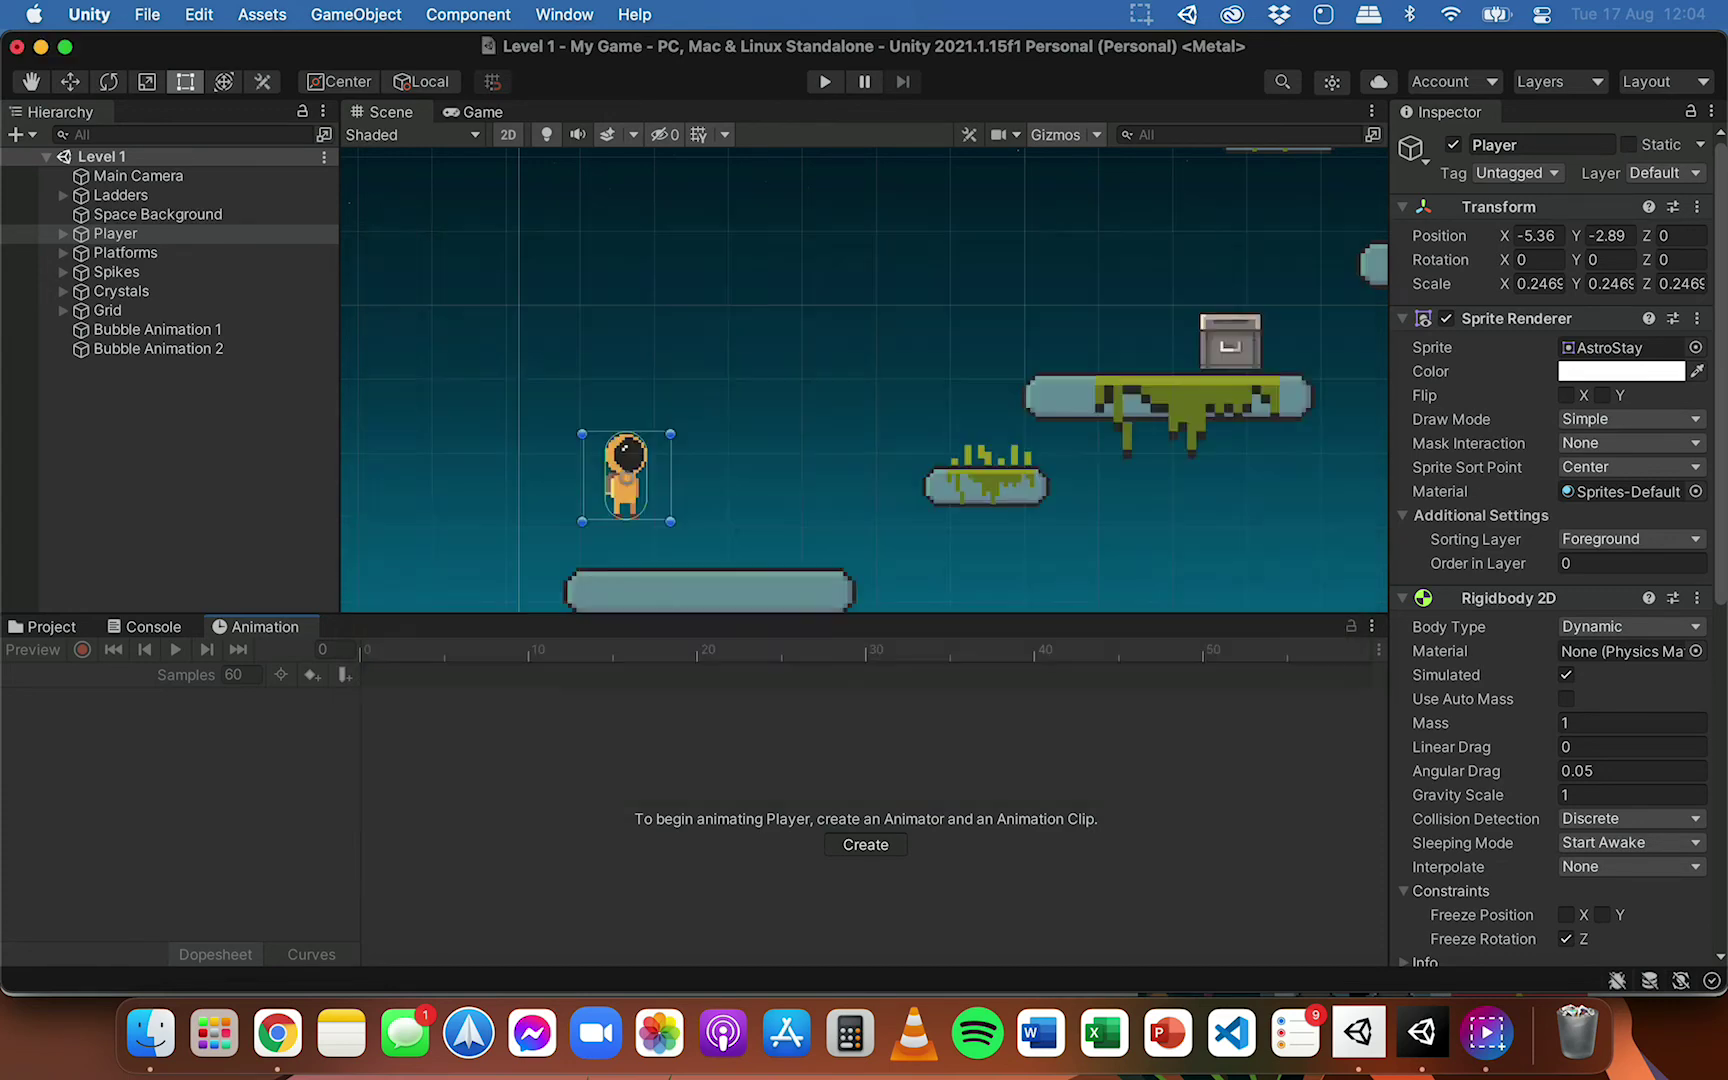
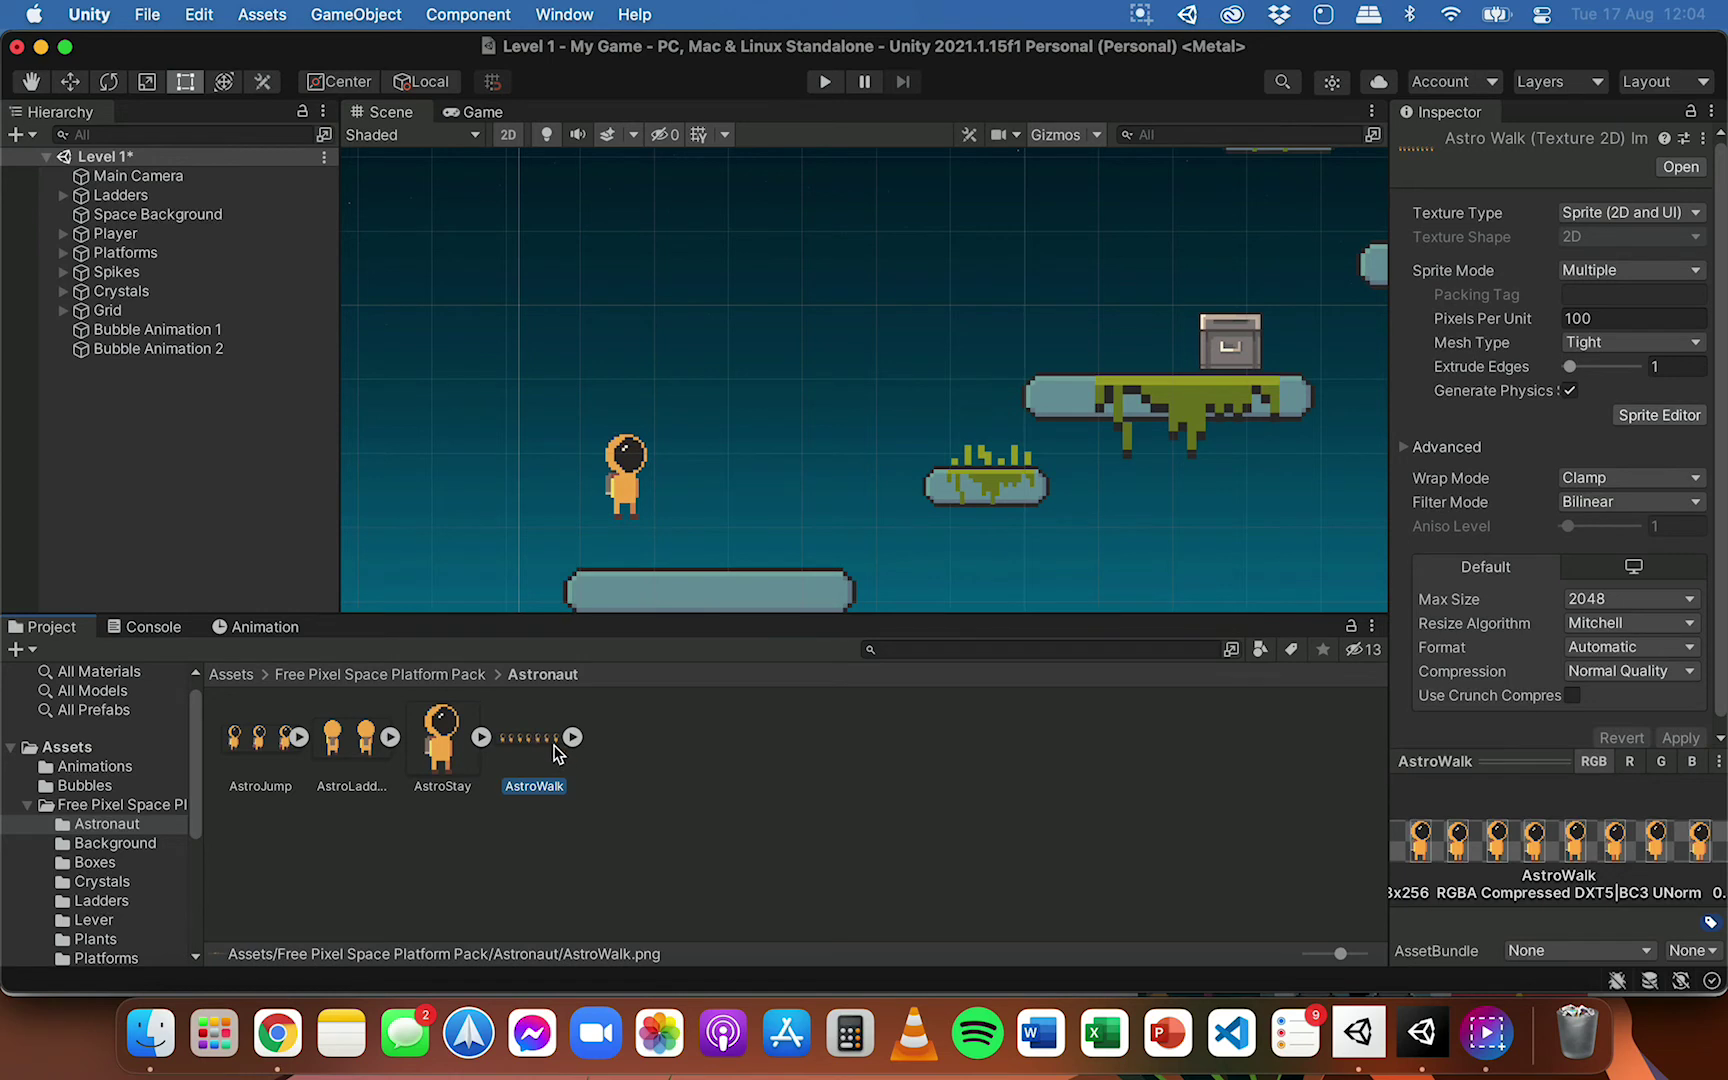
Dock the Project window beside the Scene view and expand the AstroWalk sprite sheet in the Astronaut folder
left_click(573, 738)
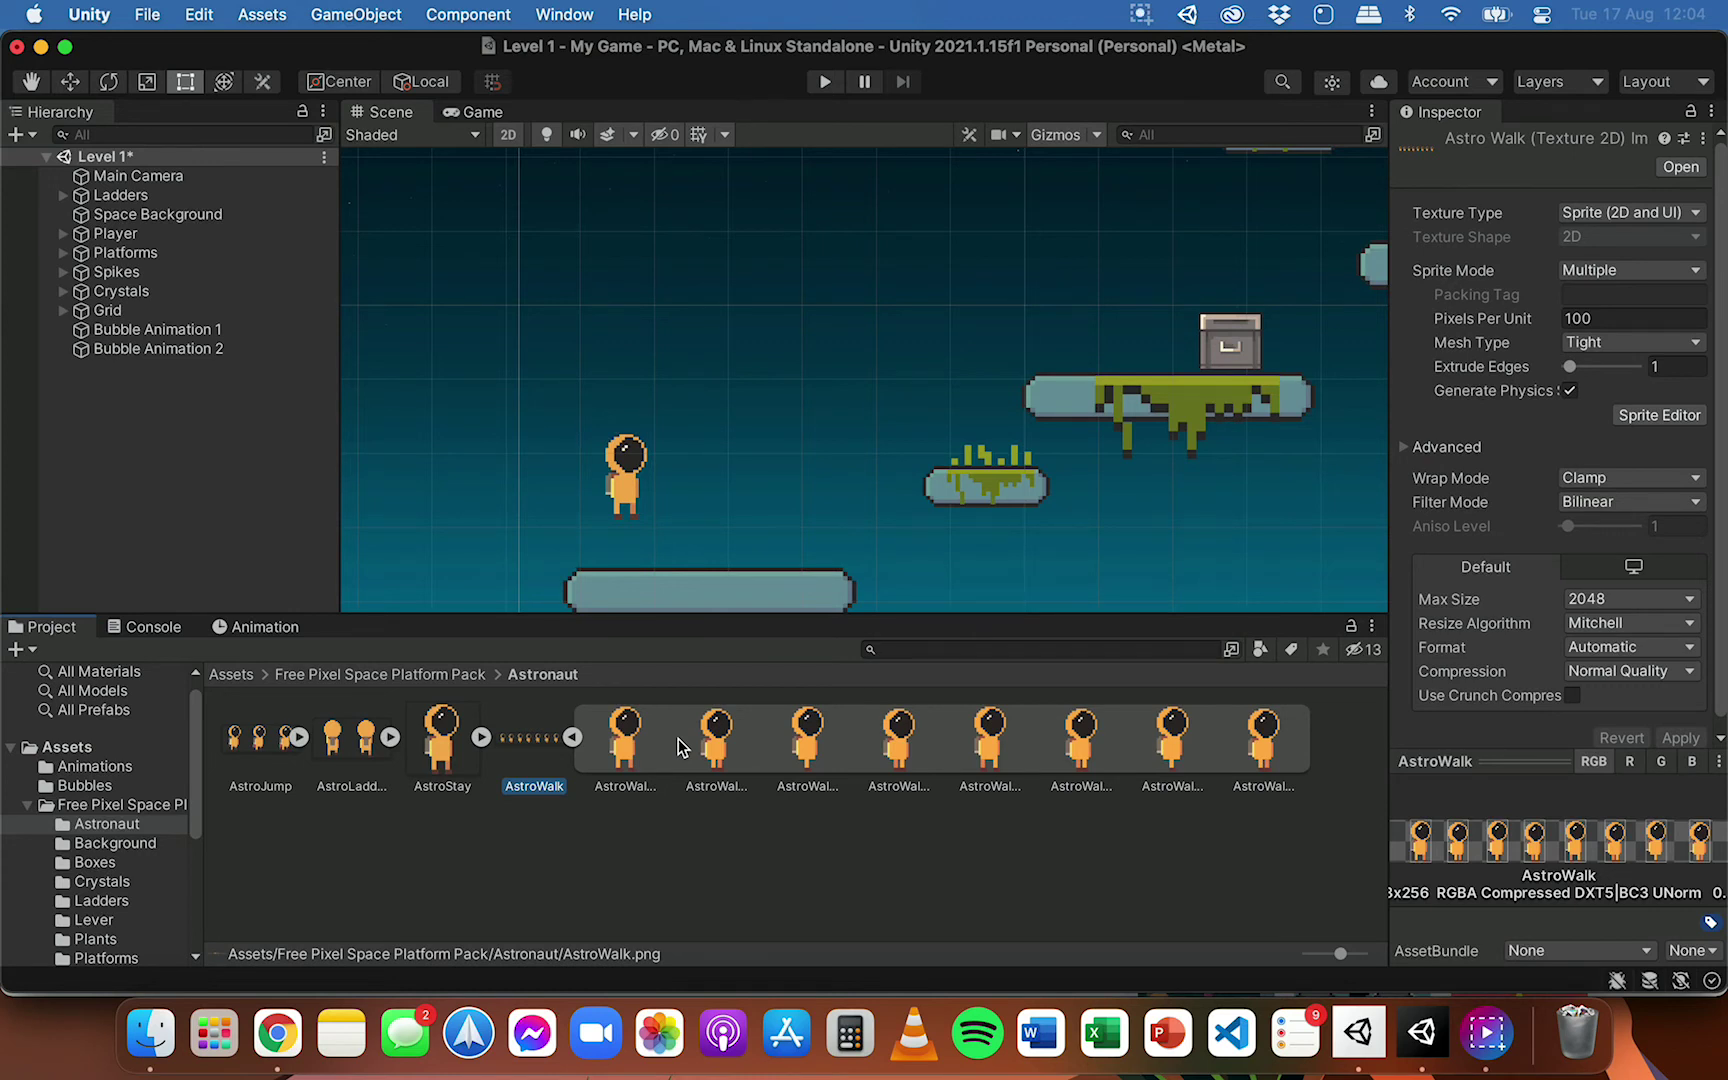
left_click(573, 738)
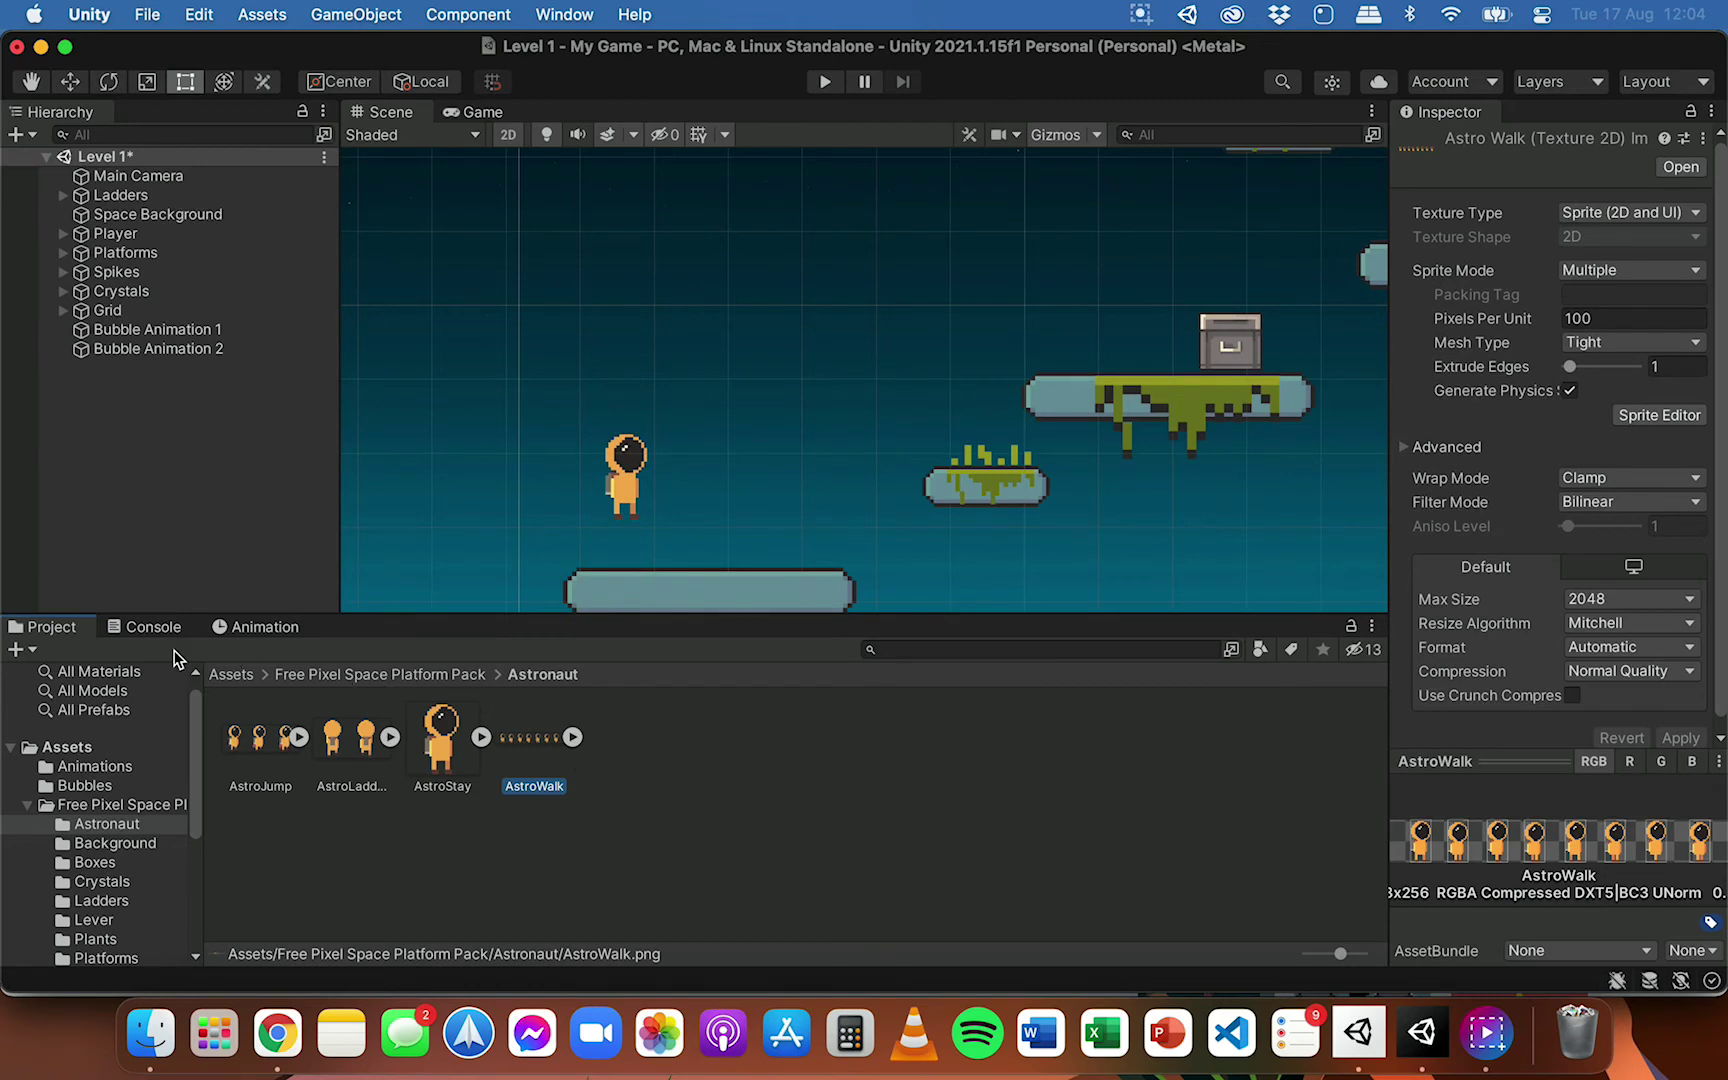
left_click_drag(52, 627, 1060, 408)
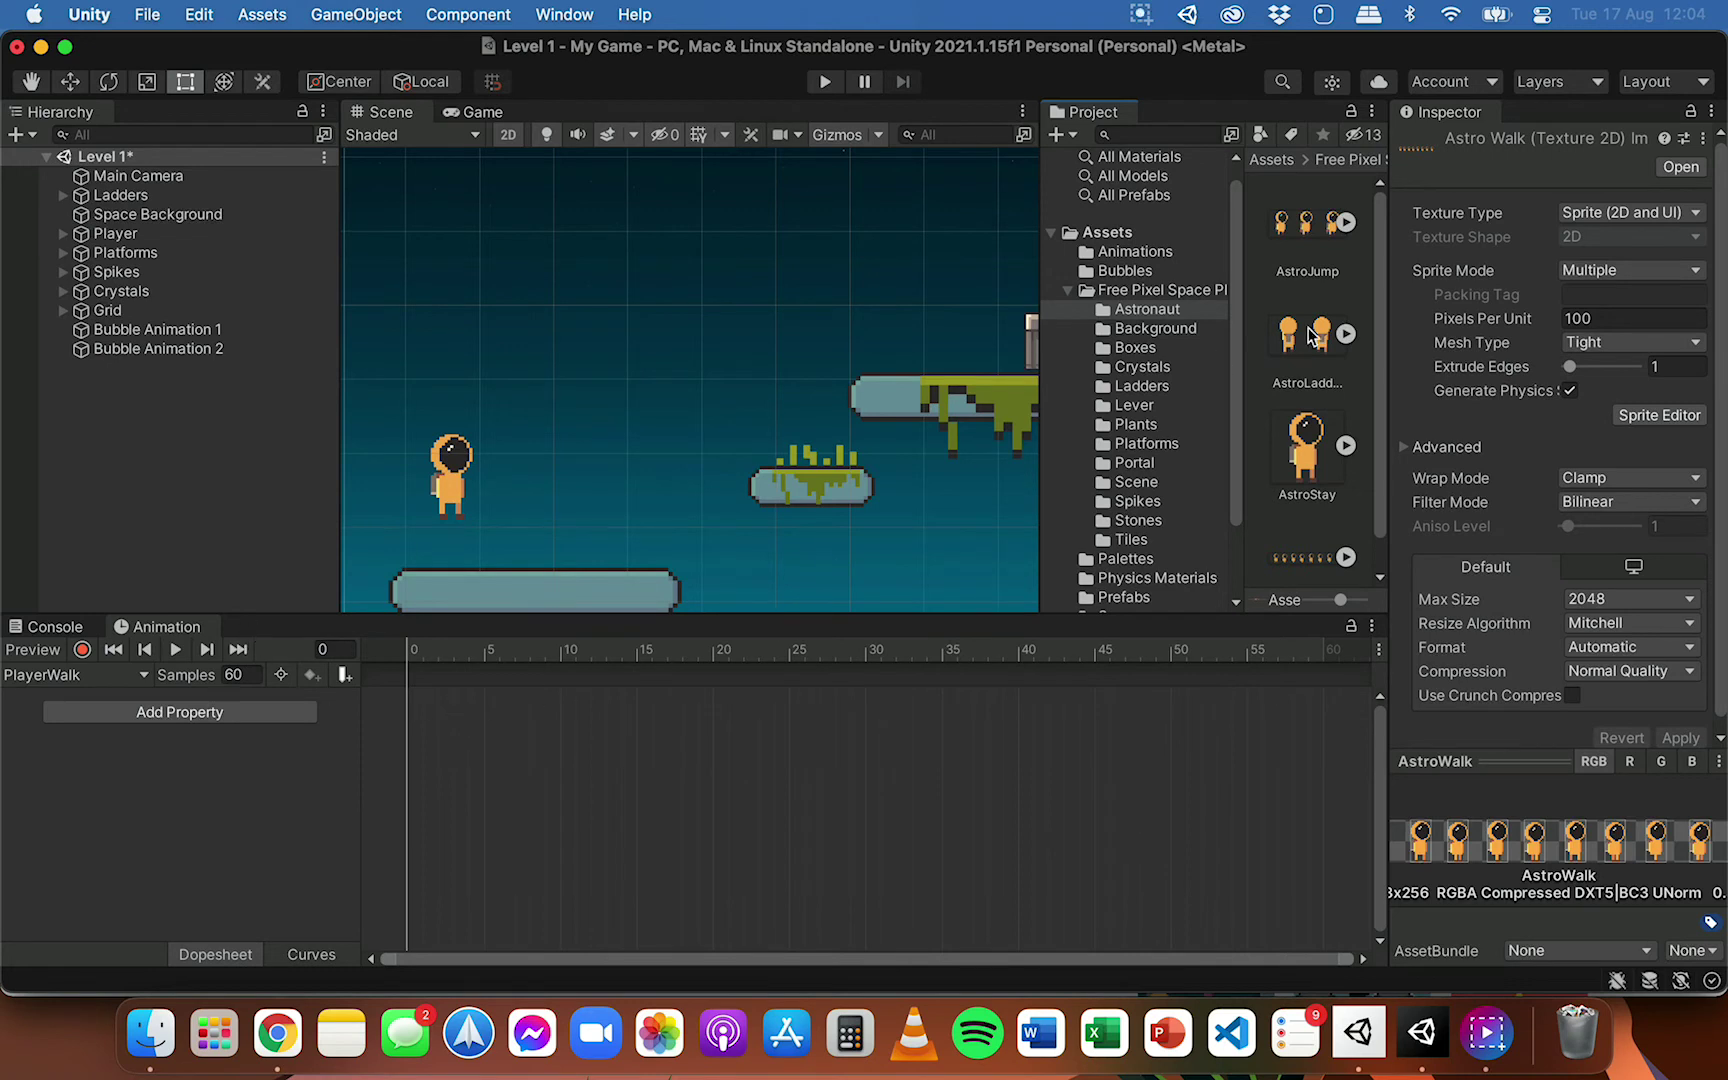
scroll(1310, 351, "down", 1)
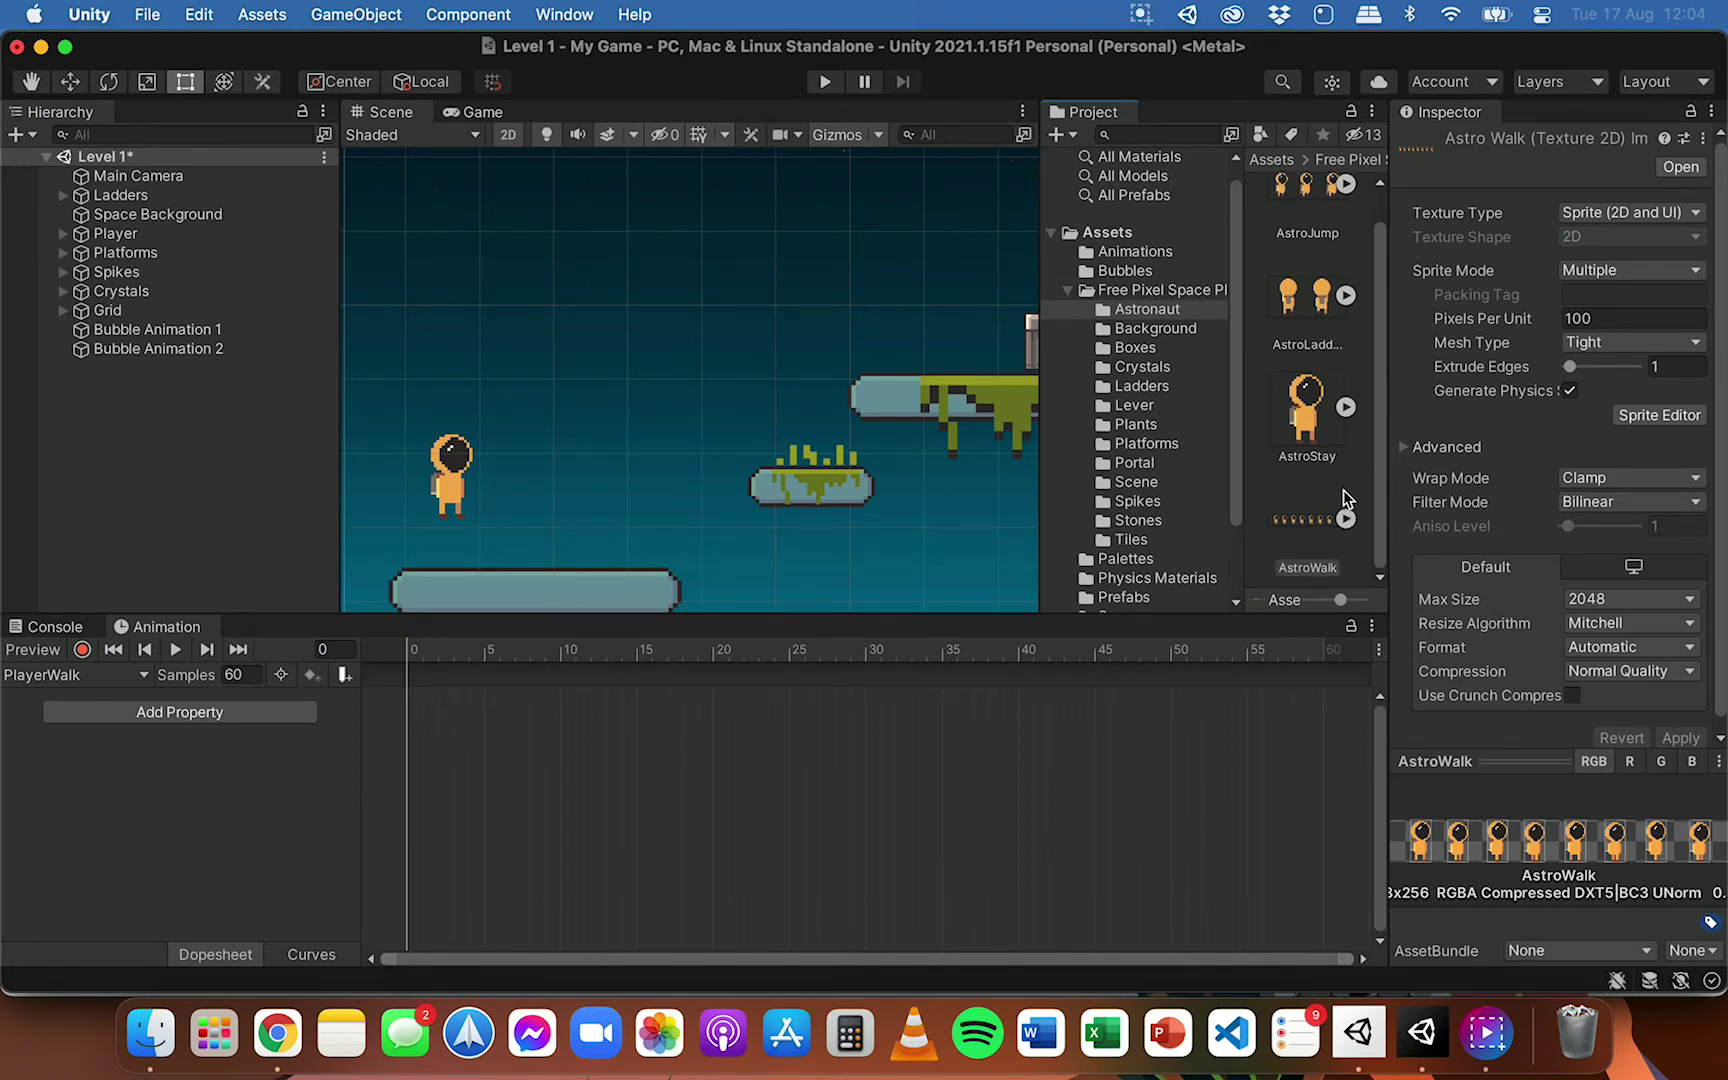
mouse_move(1380, 343)
left_mouse_down()
mouse_move(1378, 300)
mouse_move(1391, 379)
left_mouse_up()
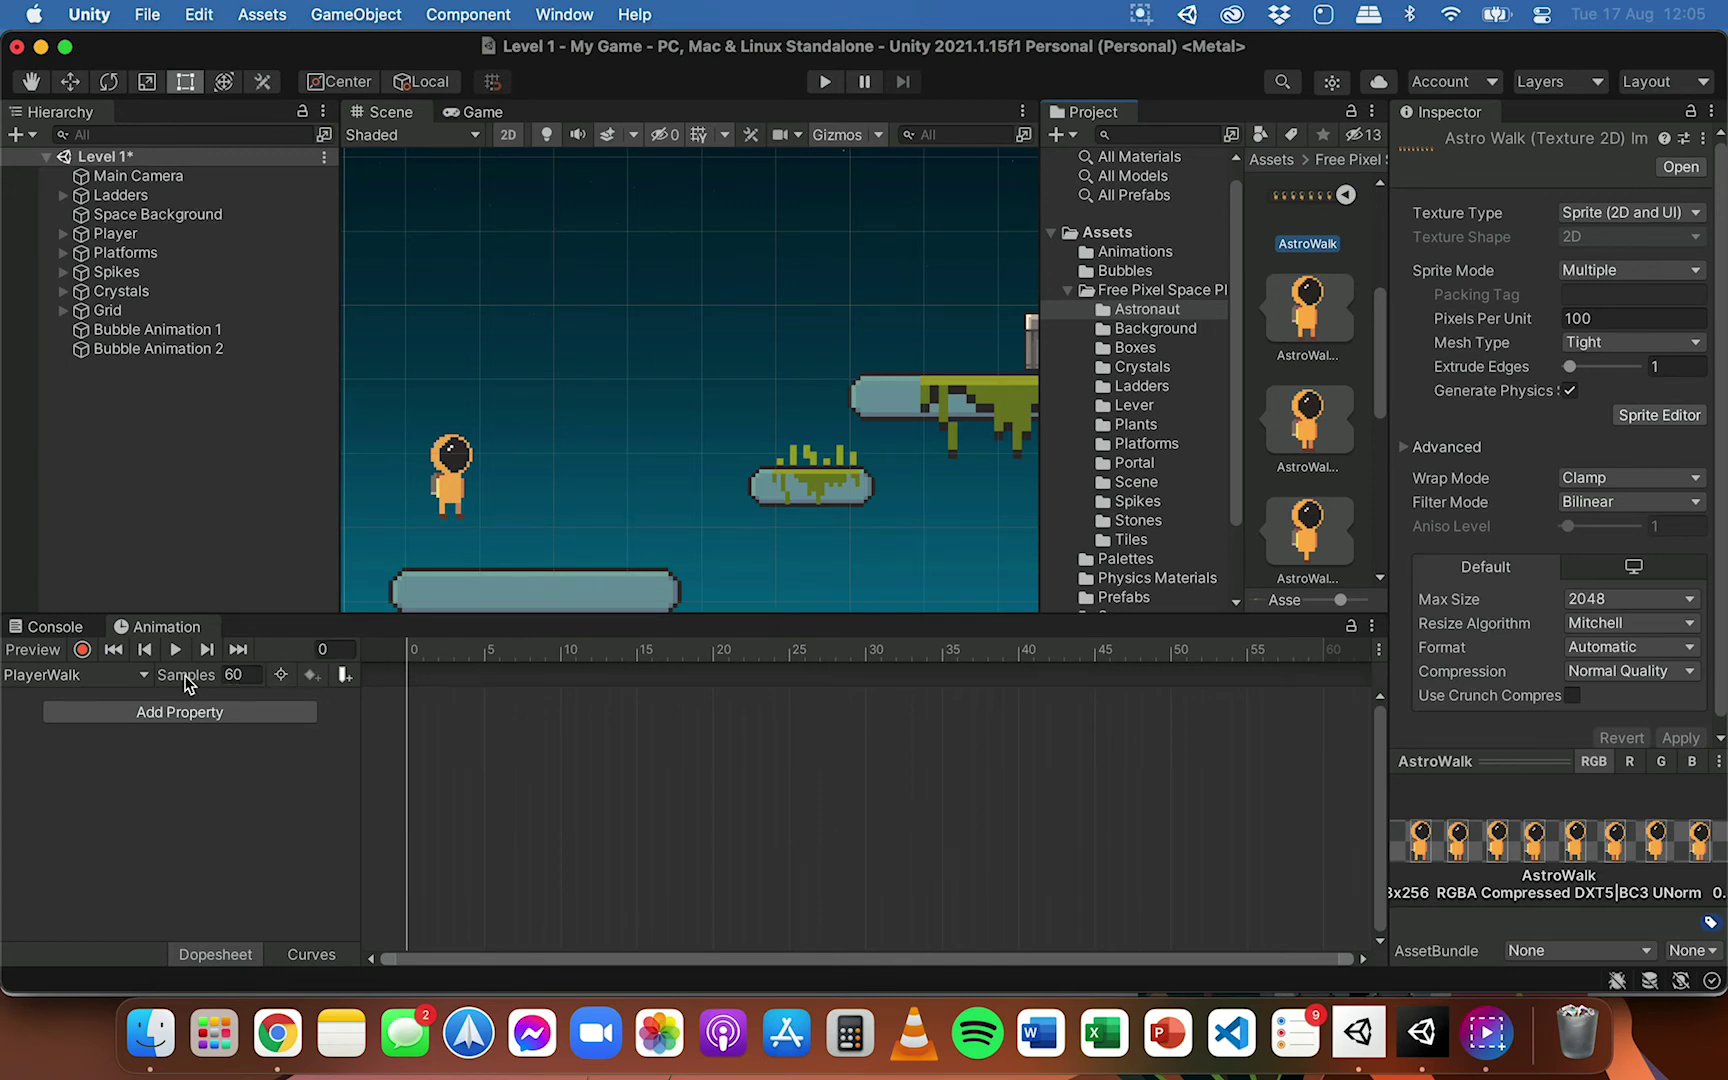
Check the Show Sample Rate option of the Animation window and set the PlayerWalk clip's samples to 10
left_click(1379, 650)
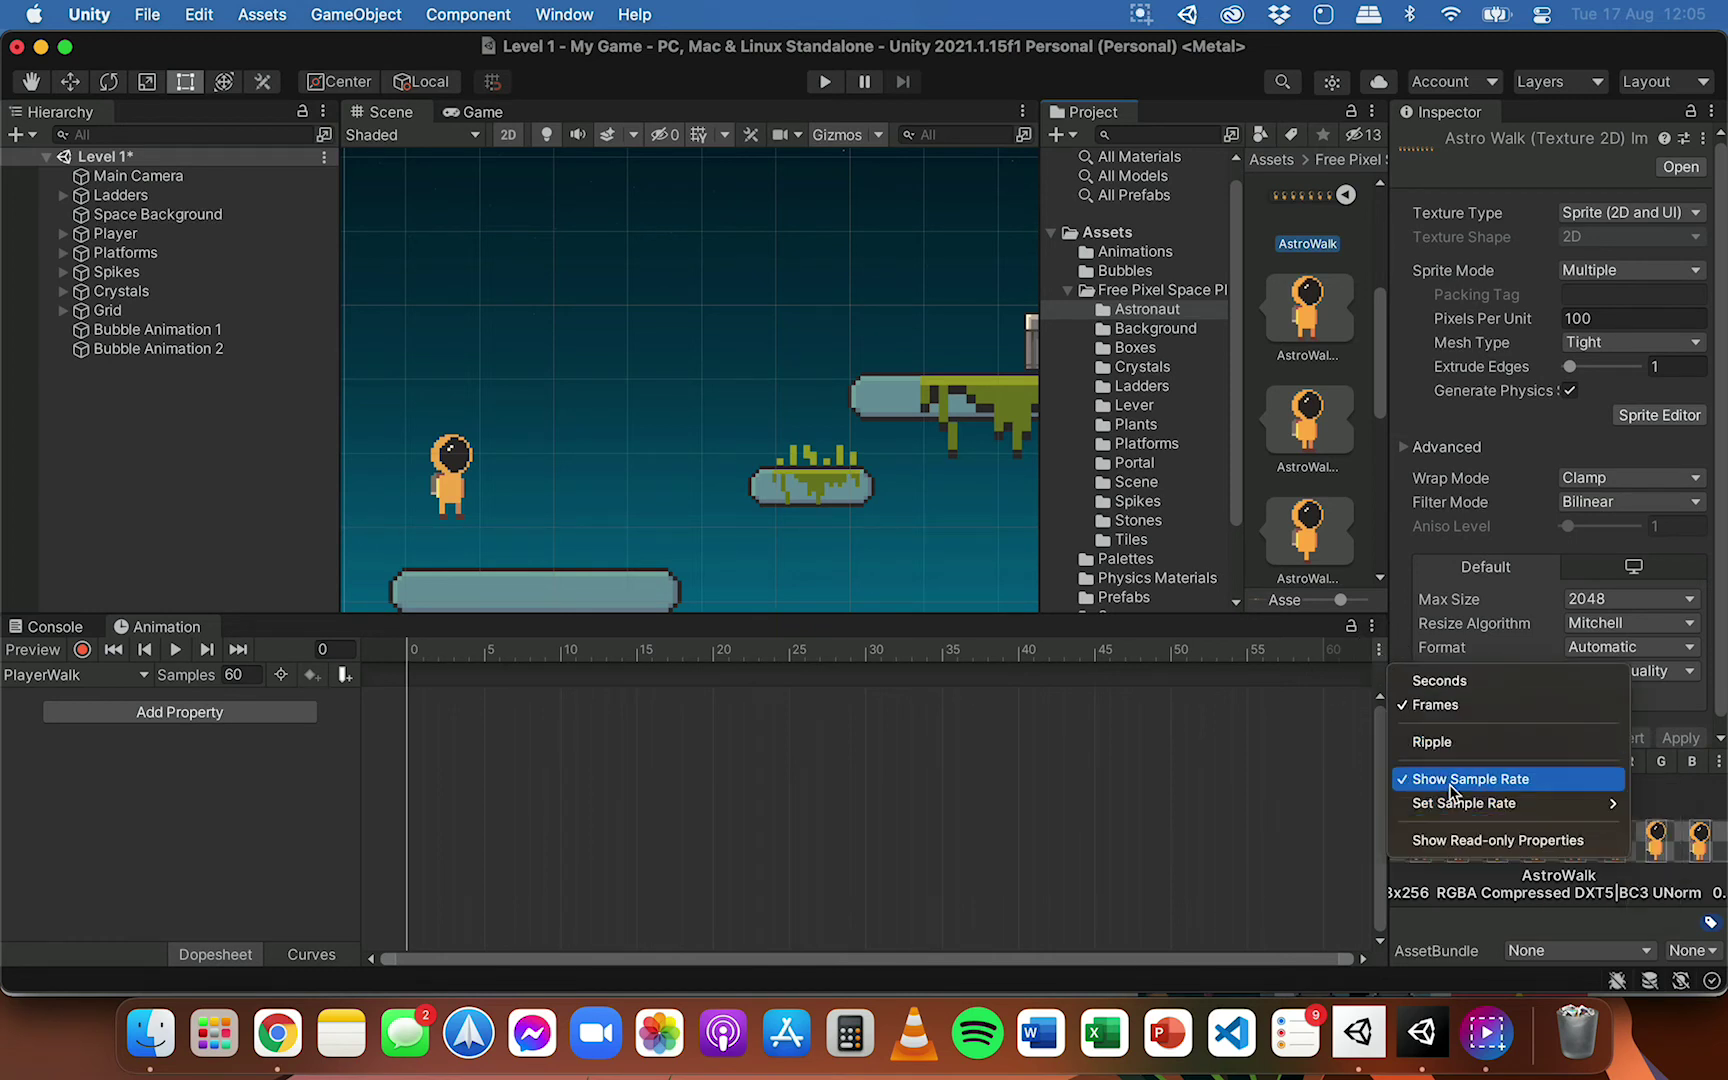
left_click(247, 686)
left_click(238, 676)
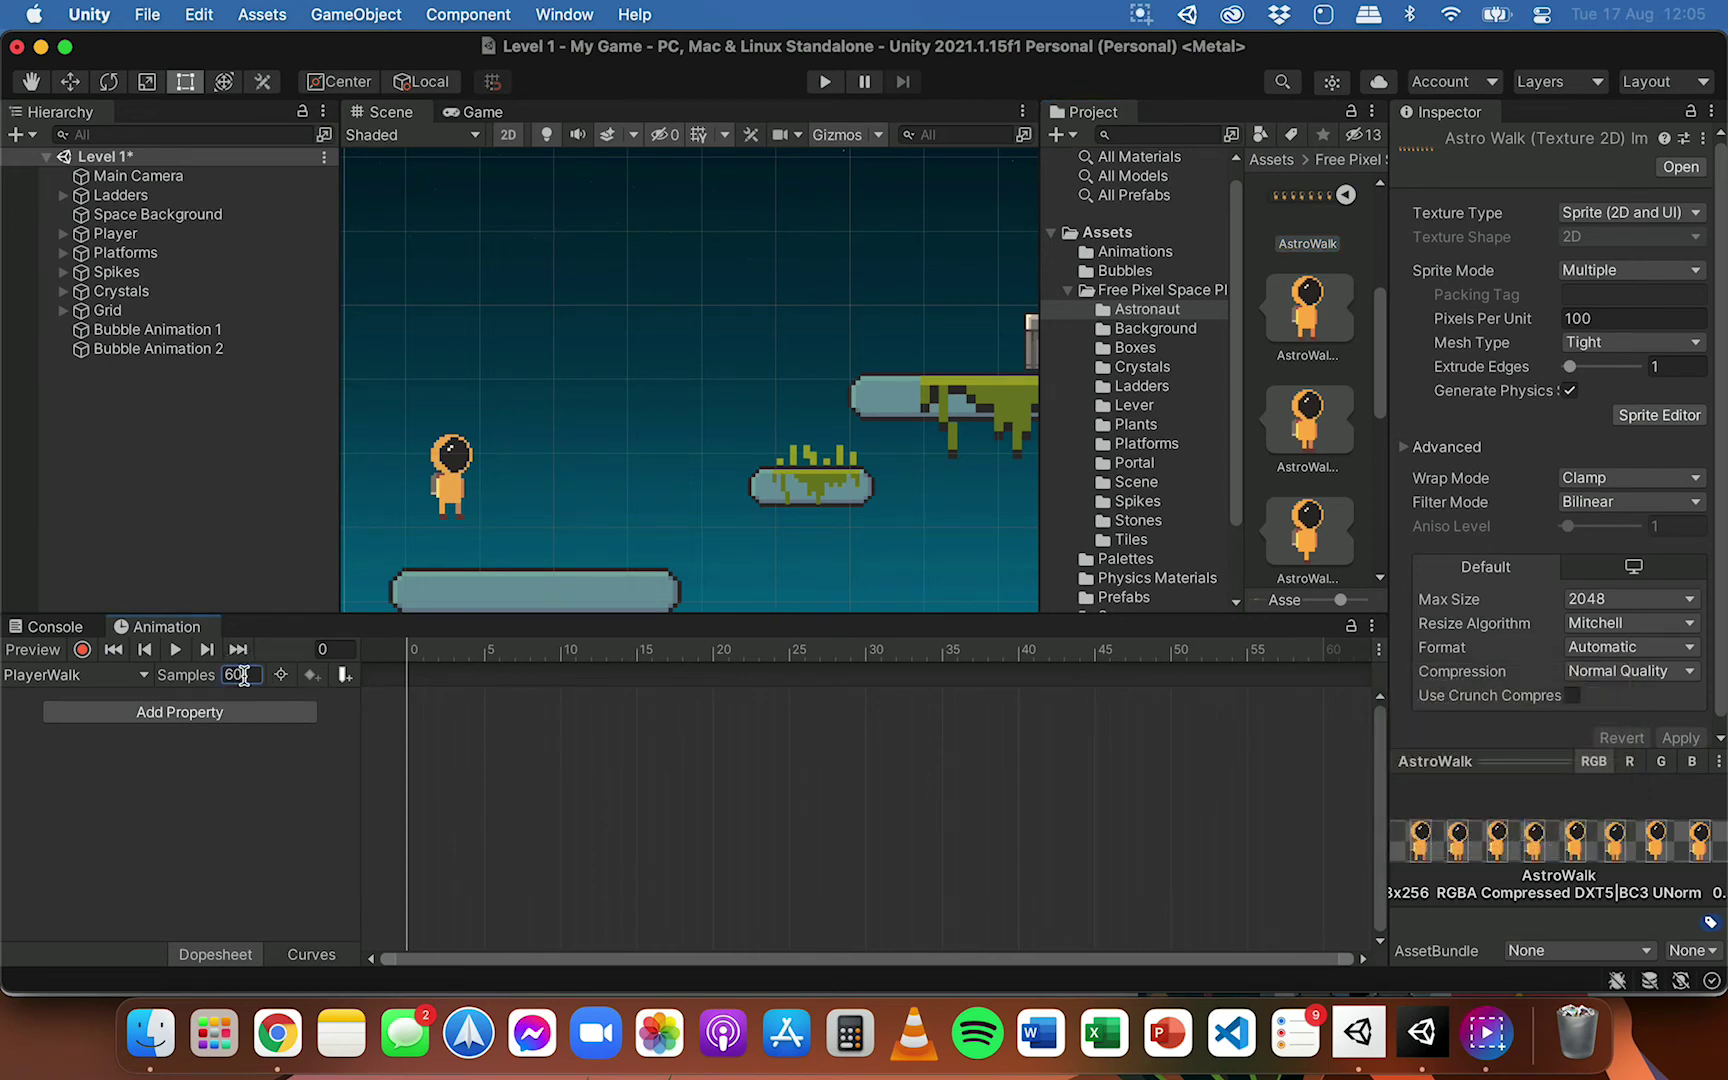
scroll(1322, 360, "down", 2)
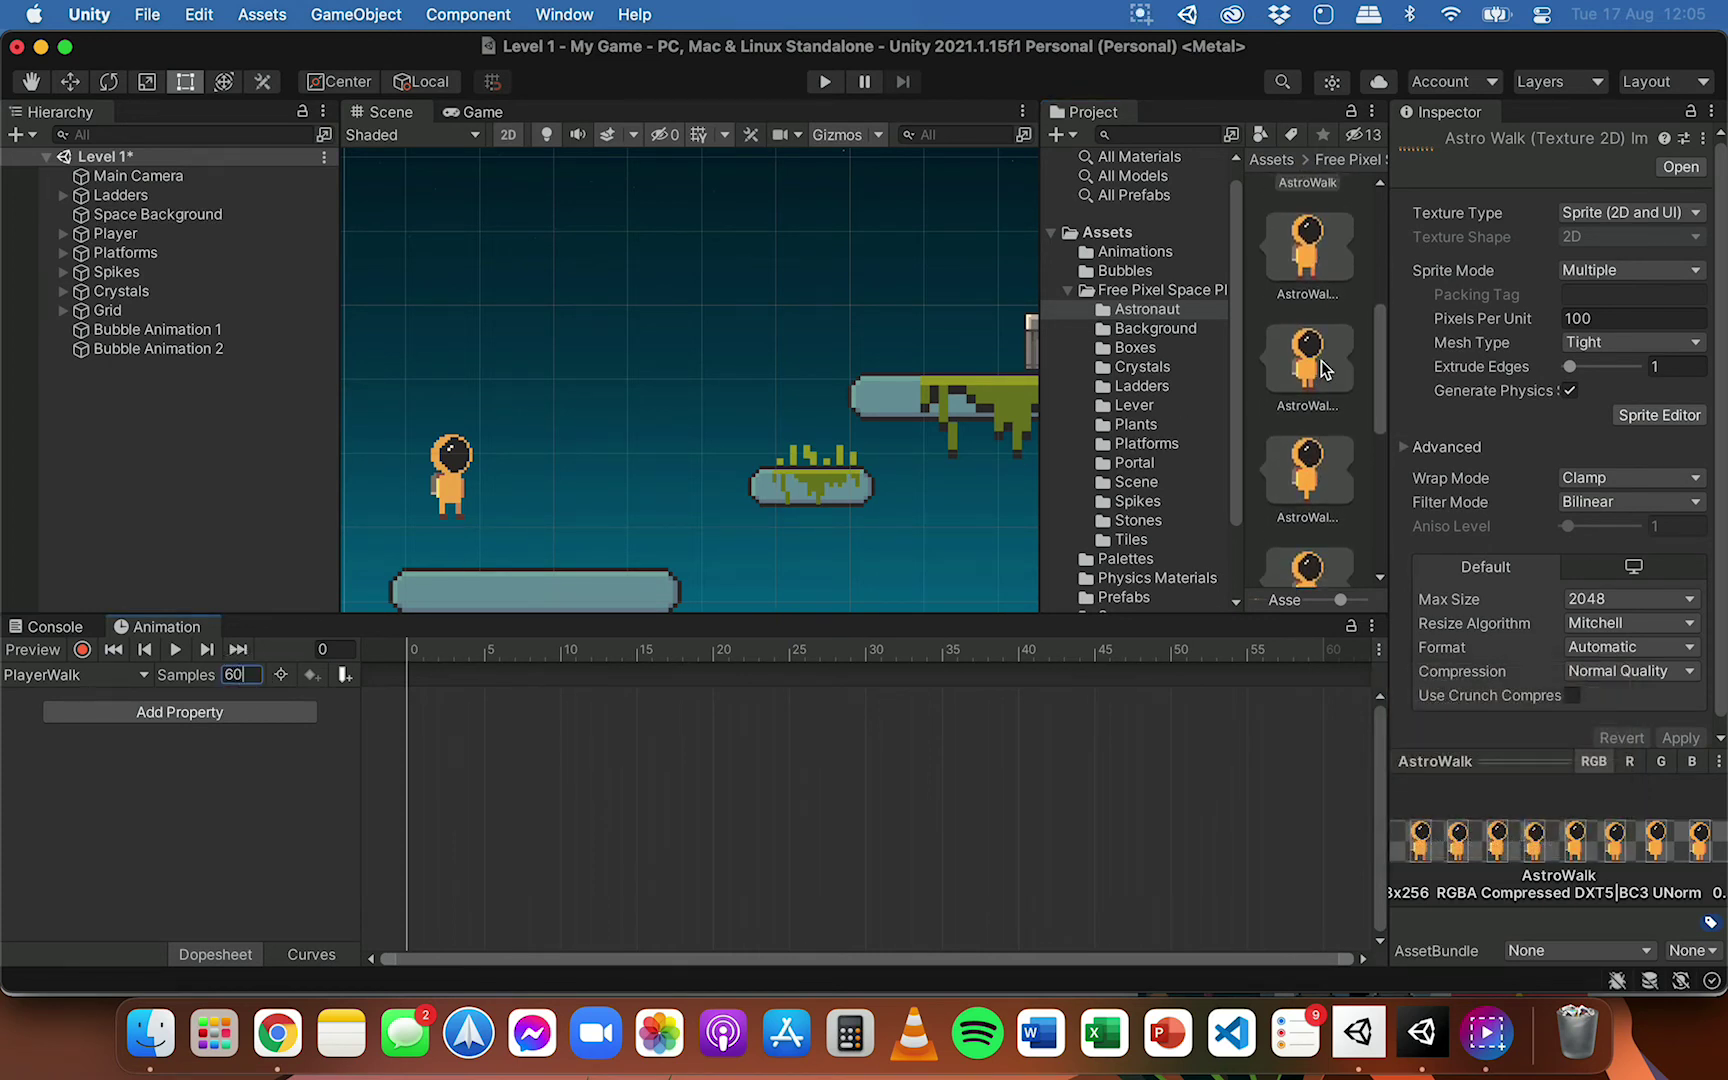
left_click(231, 676)
type("10")
key("Return")
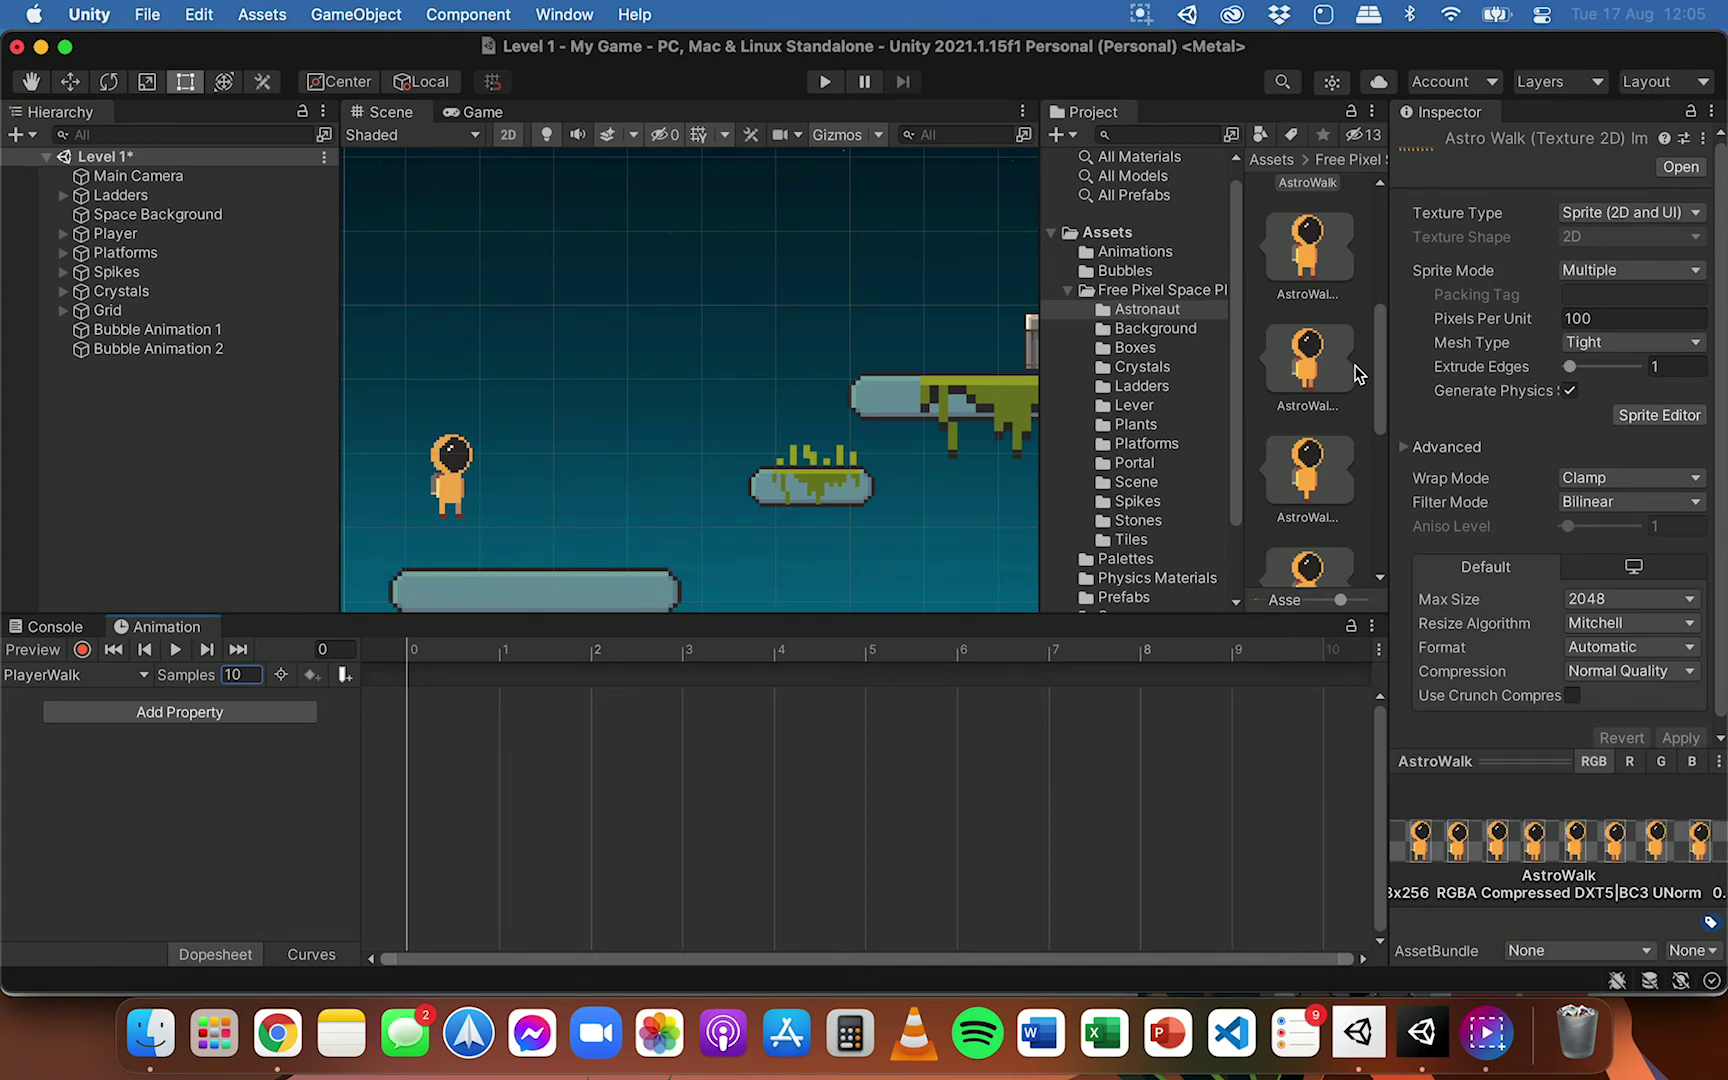
Widen the docked Project window and collapse and re-expand the AstroWalk sprite sheet to show its individual sprites
left_click_drag(1385, 368, 1377, 316)
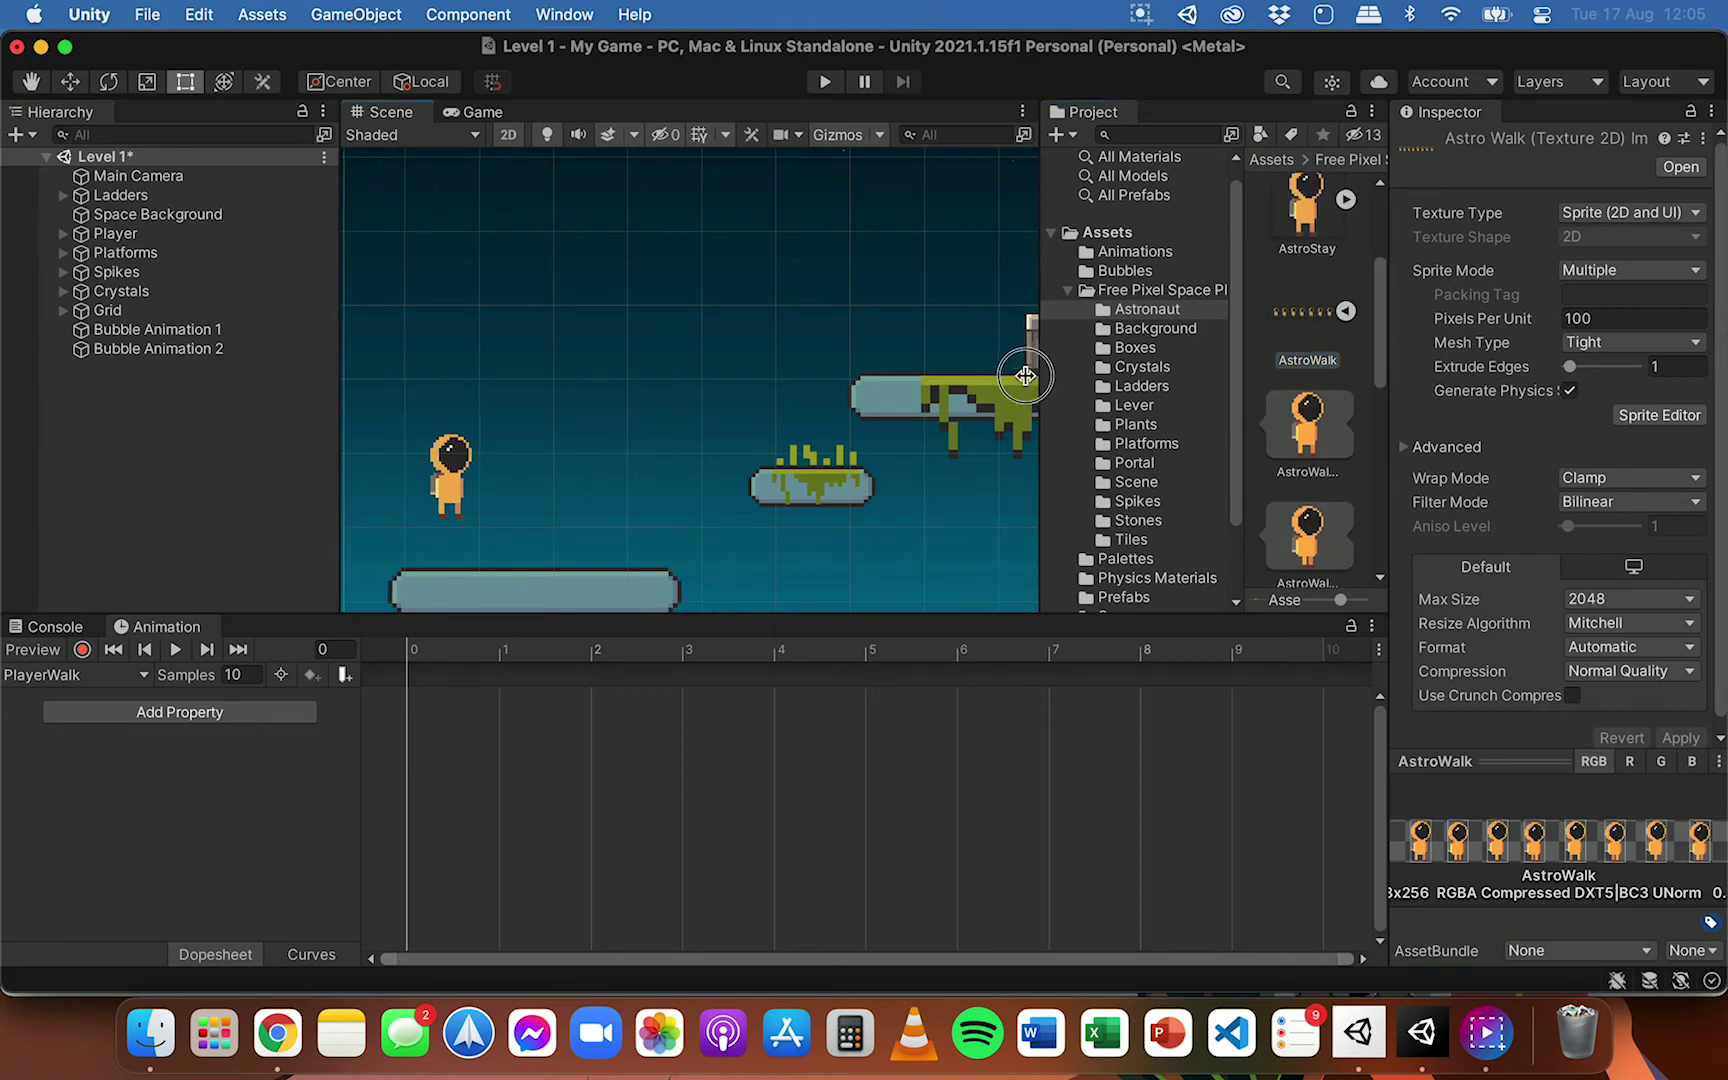
left_click_drag(1038, 375, 841, 386)
middle_click_drag(559, 478, 683, 440)
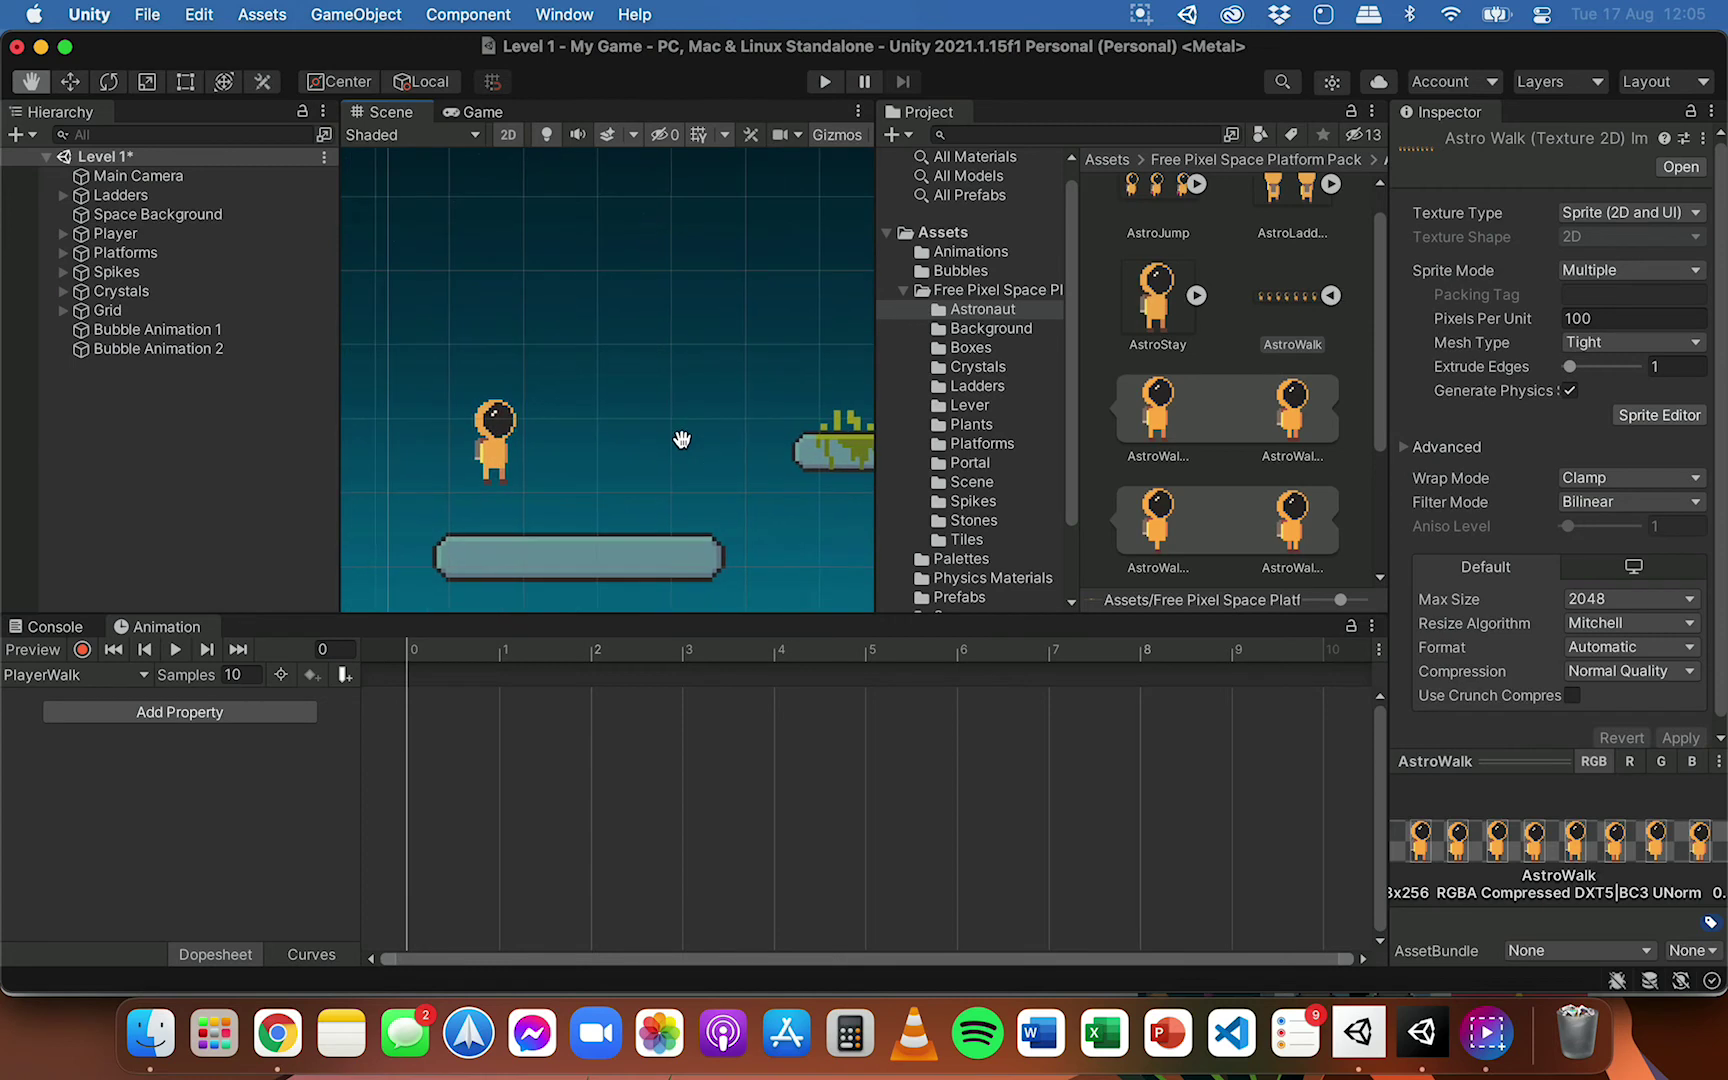
left_click(1329, 296)
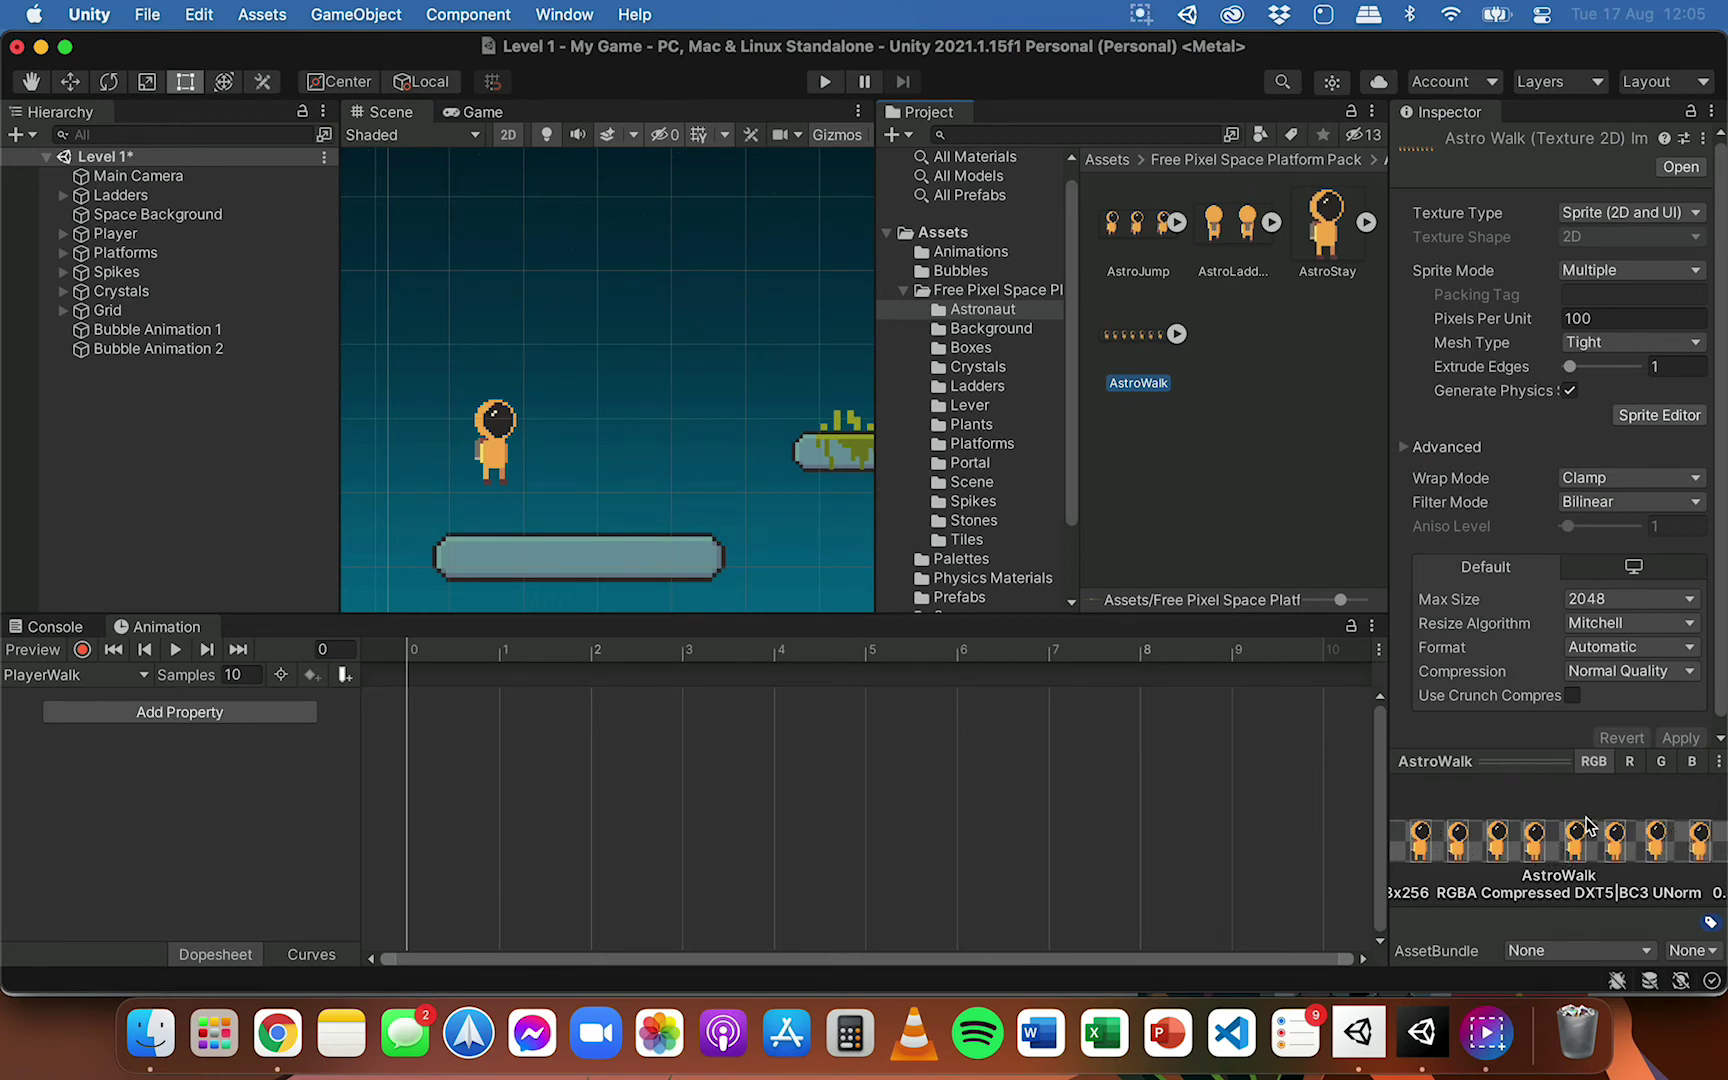
left_click(1177, 334)
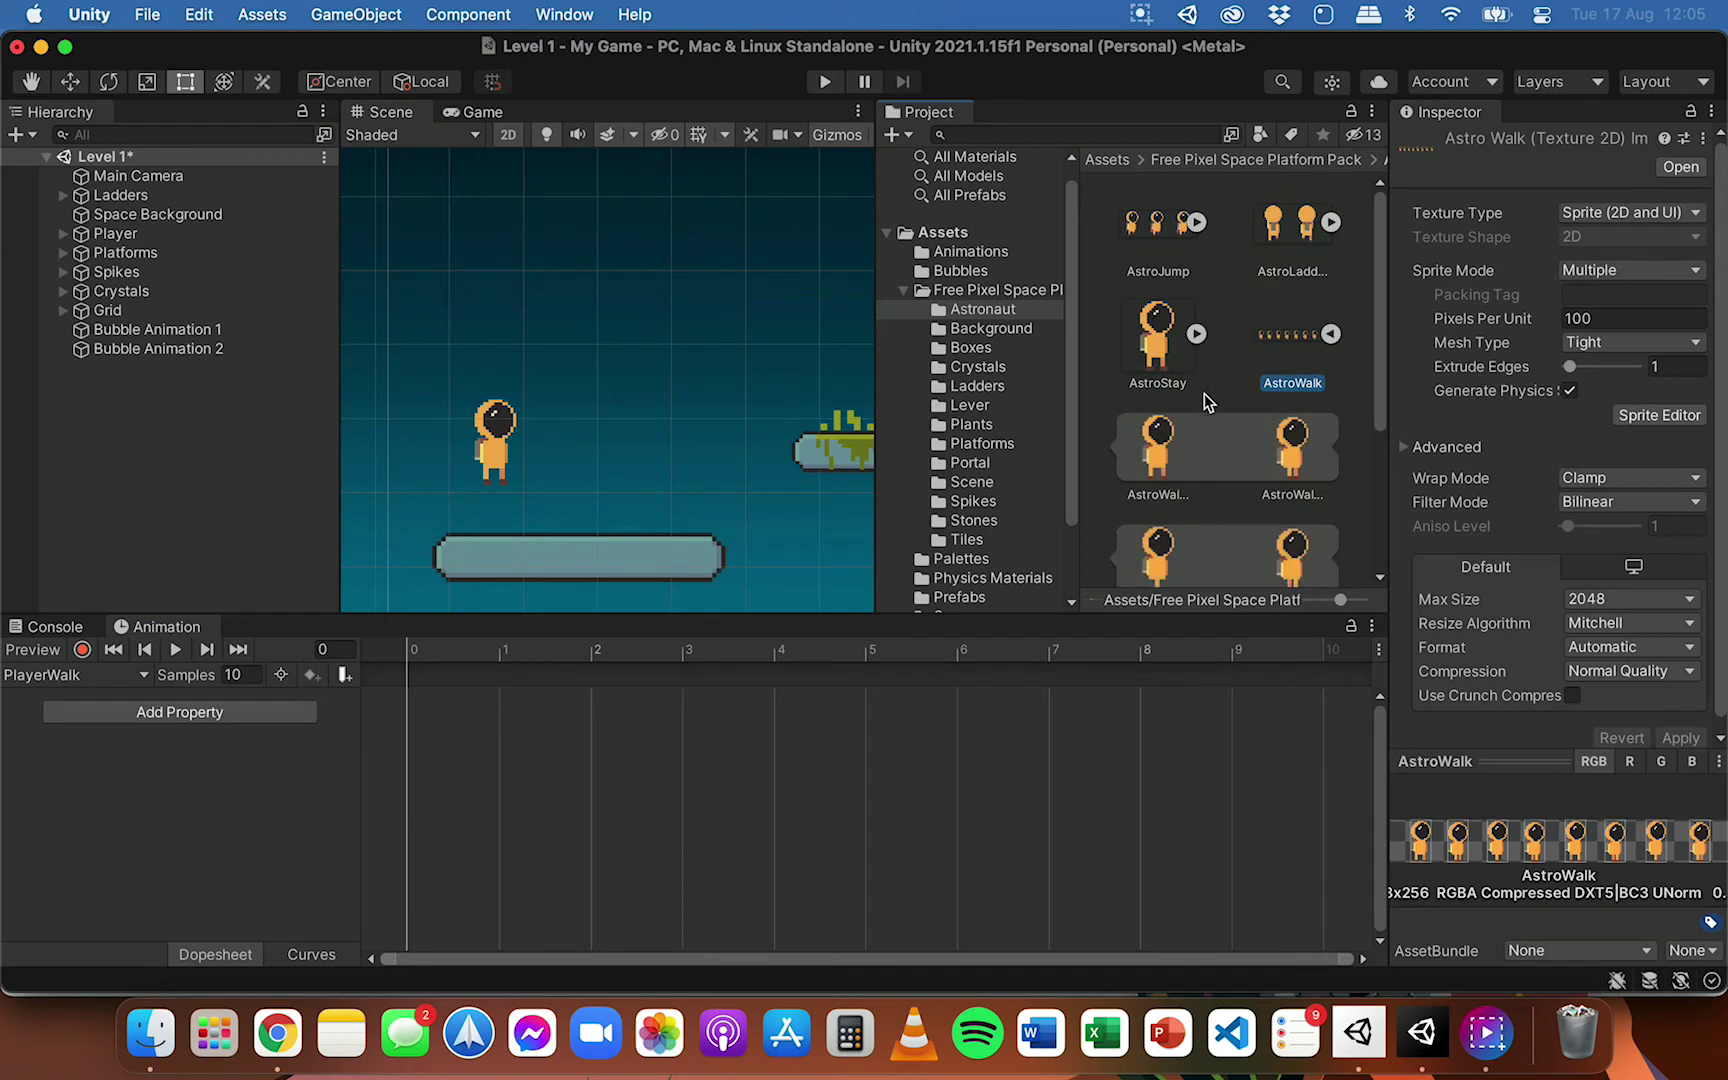
Place the first three AstroWalk sprites on the PlayerWalk timeline at frames 0, 1 and 2, expanding the Player : Sprite track
scroll(1204, 393, "down", 2)
scroll(1202, 393, "down", 2)
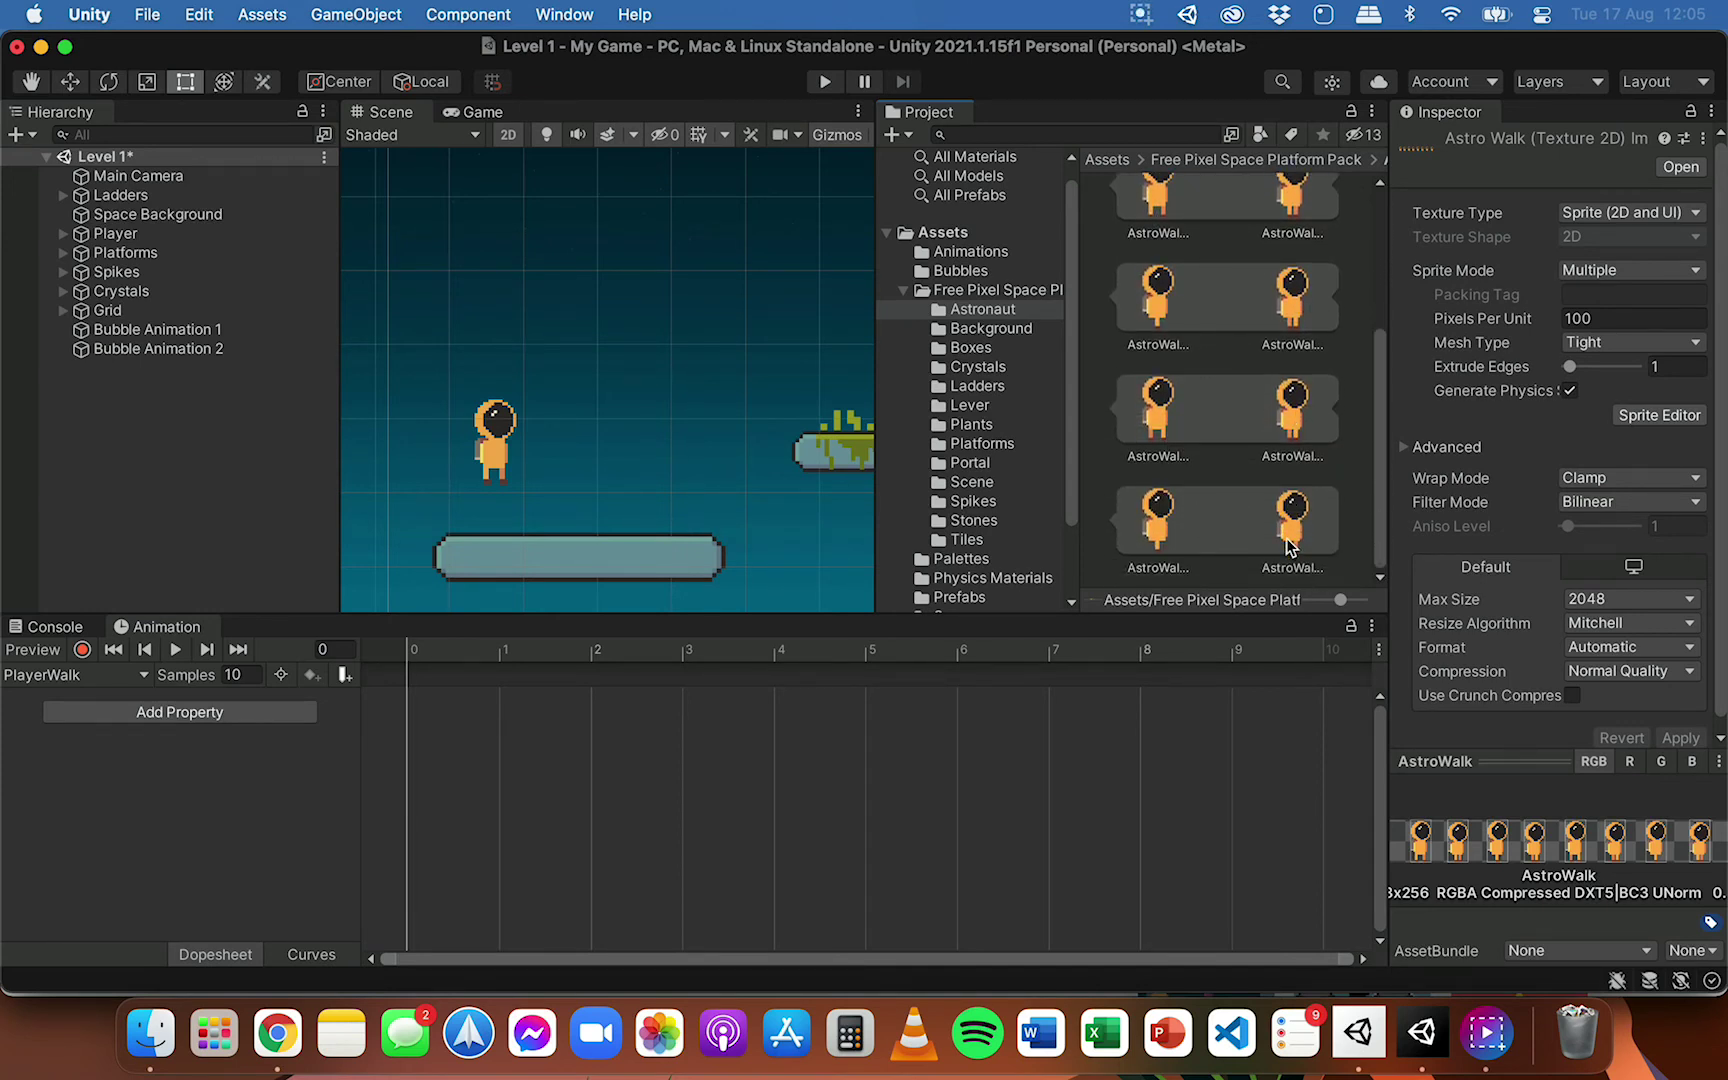
scroll(1287, 539, "up", 2)
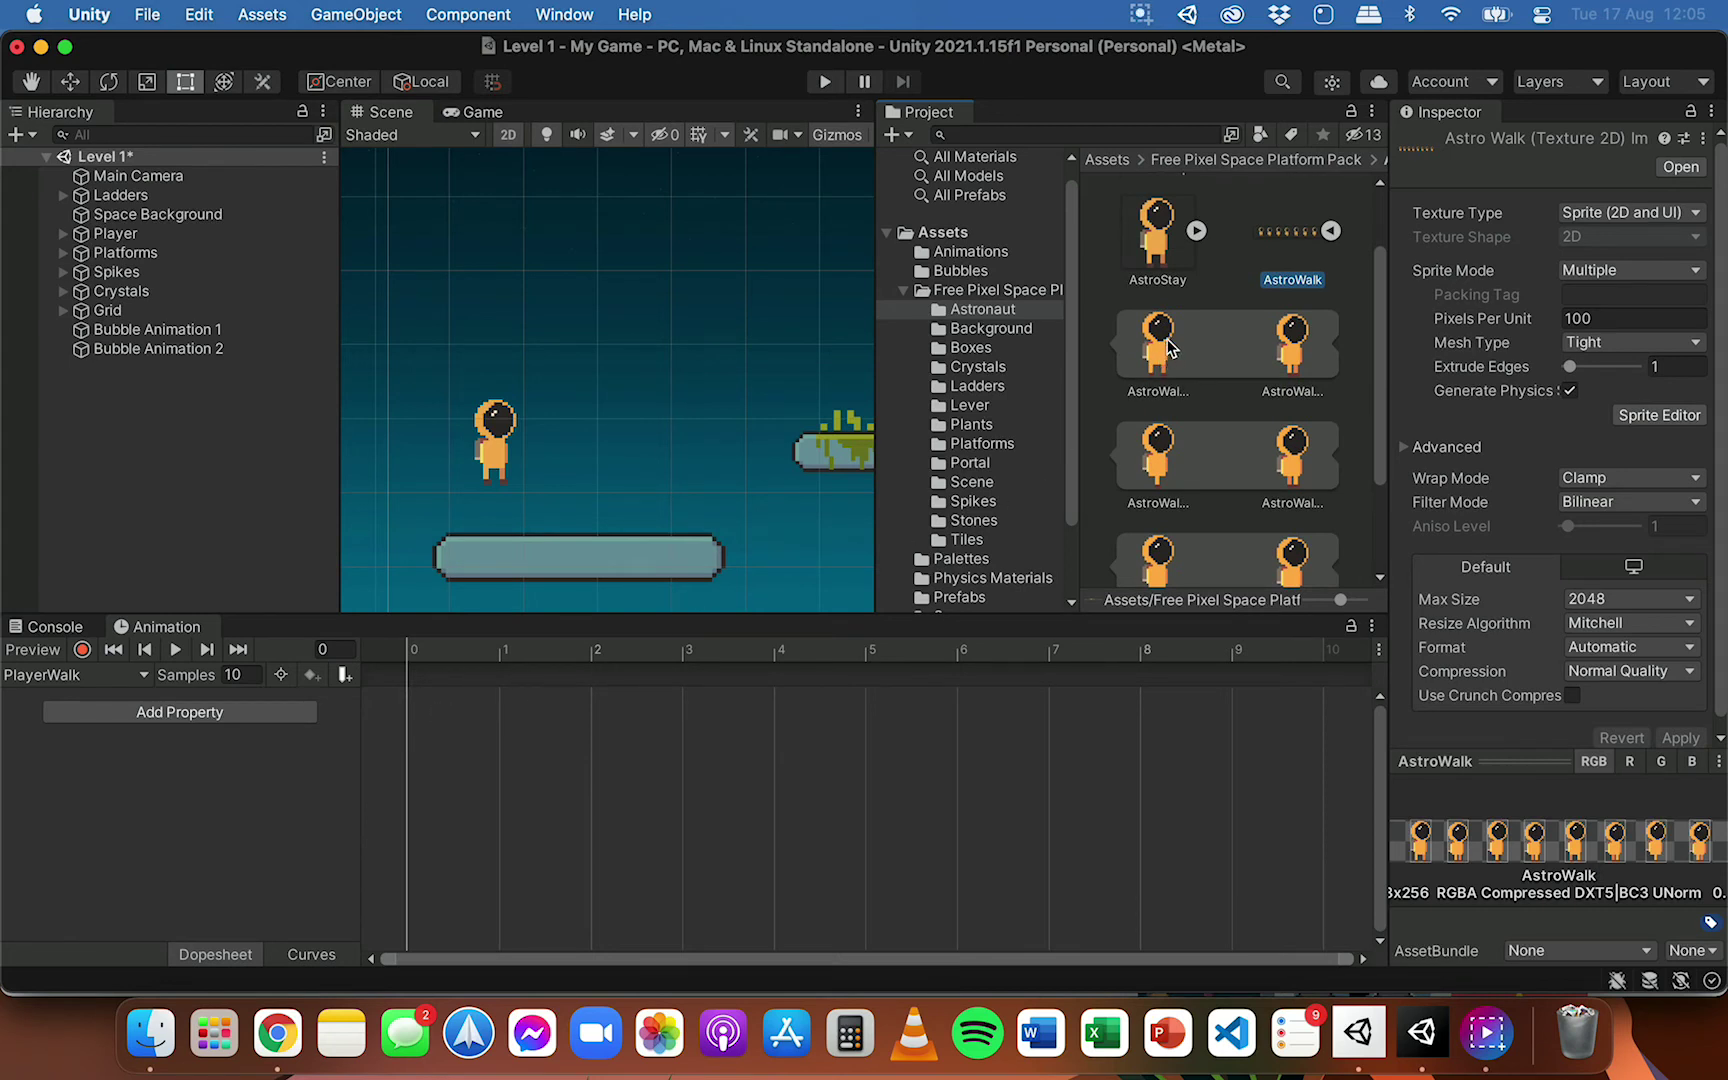
left_click_drag(1166, 339, 440, 727)
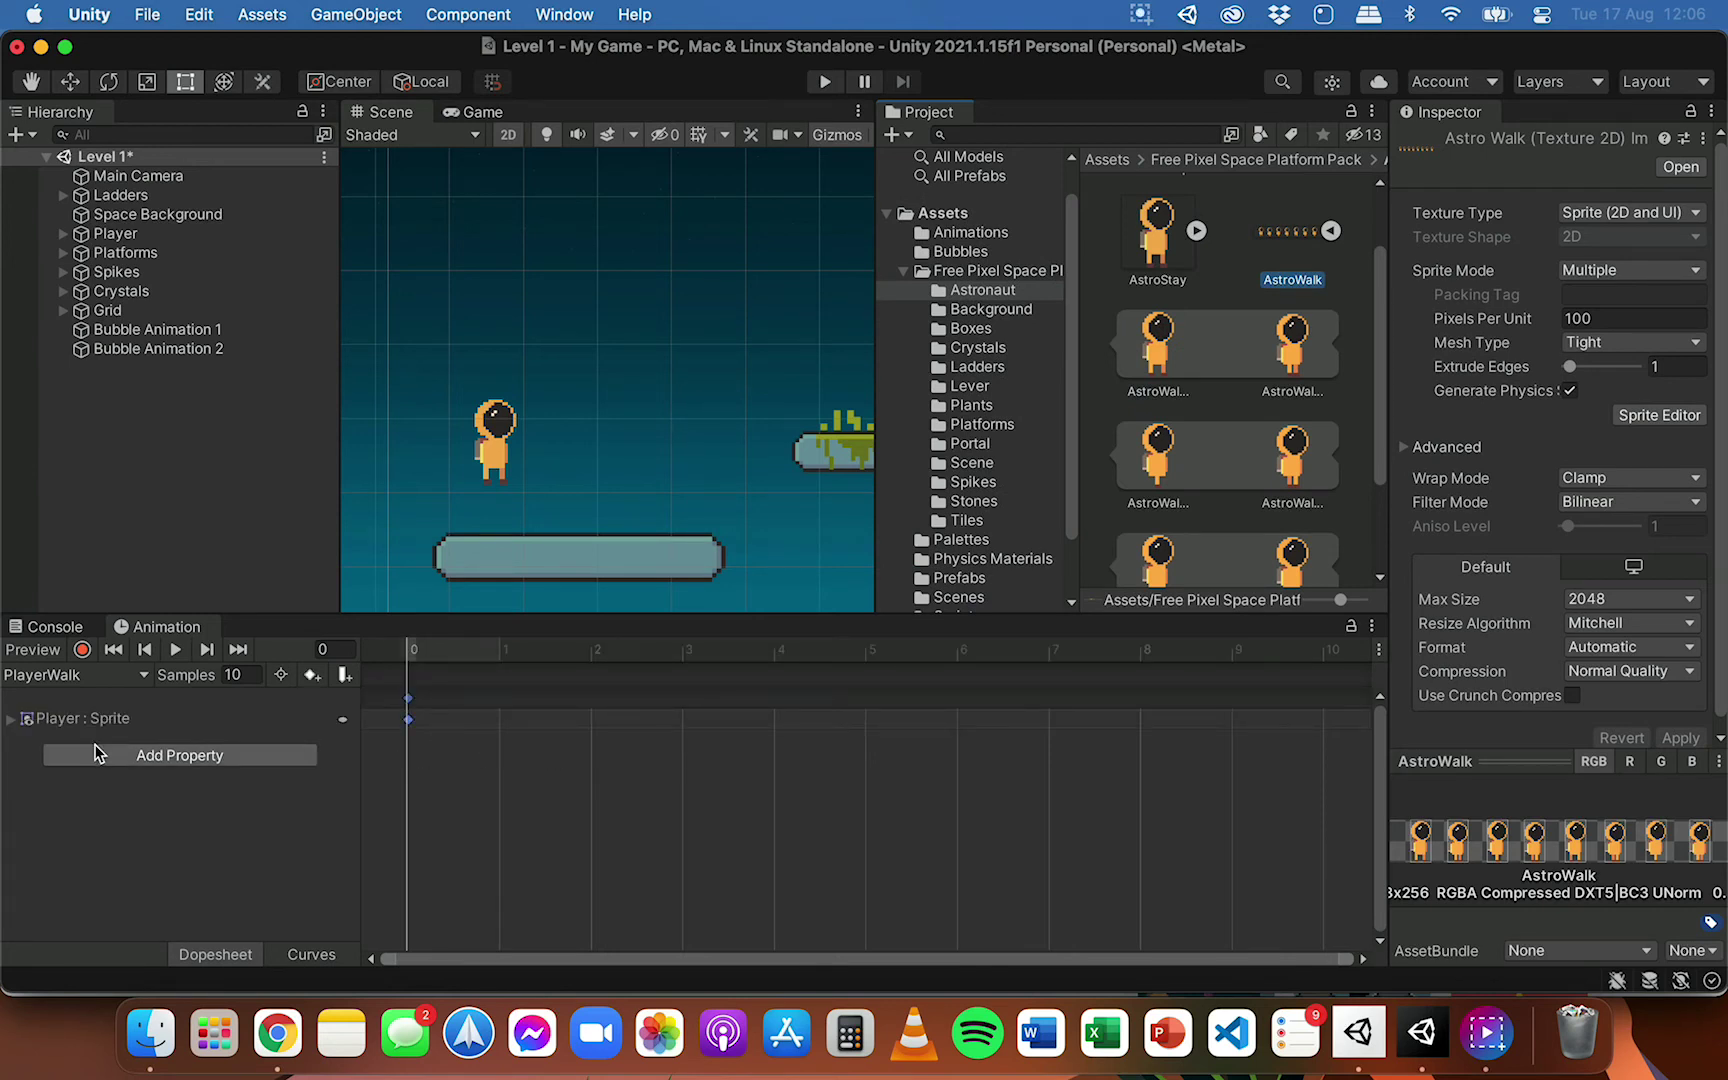
left_click(10, 719)
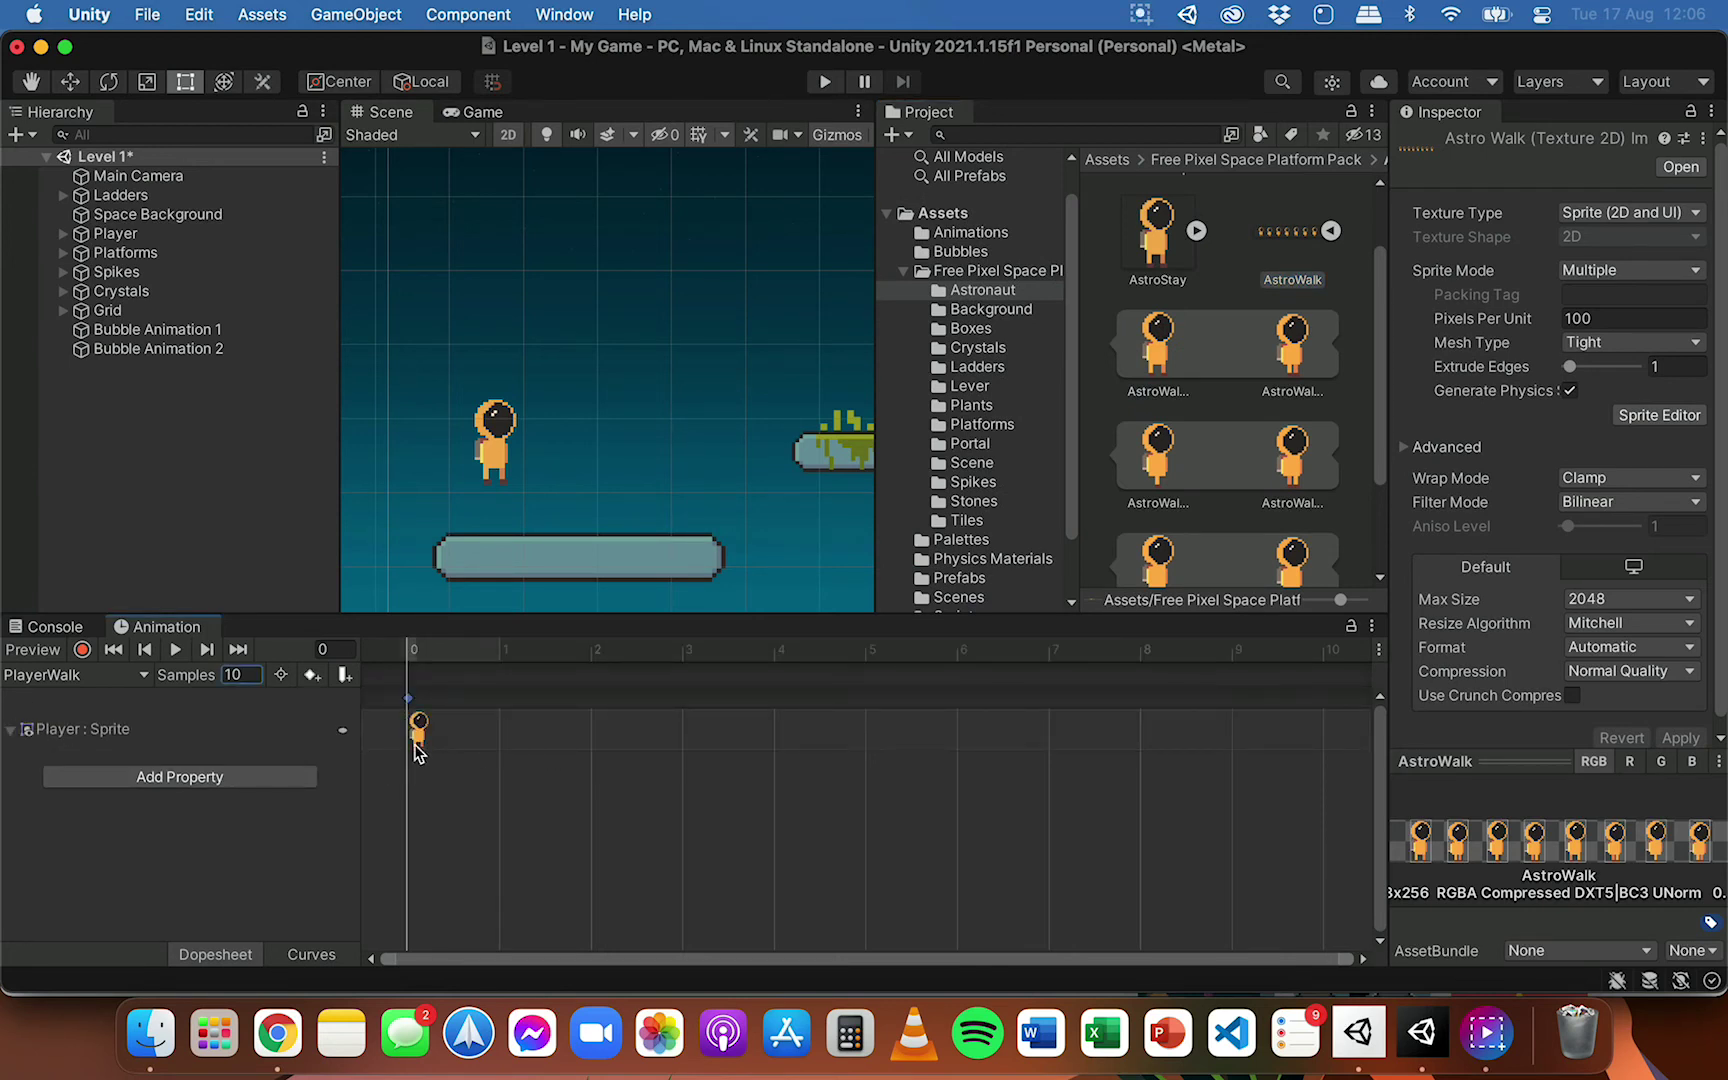
left_click_drag(1295, 350, 531, 745)
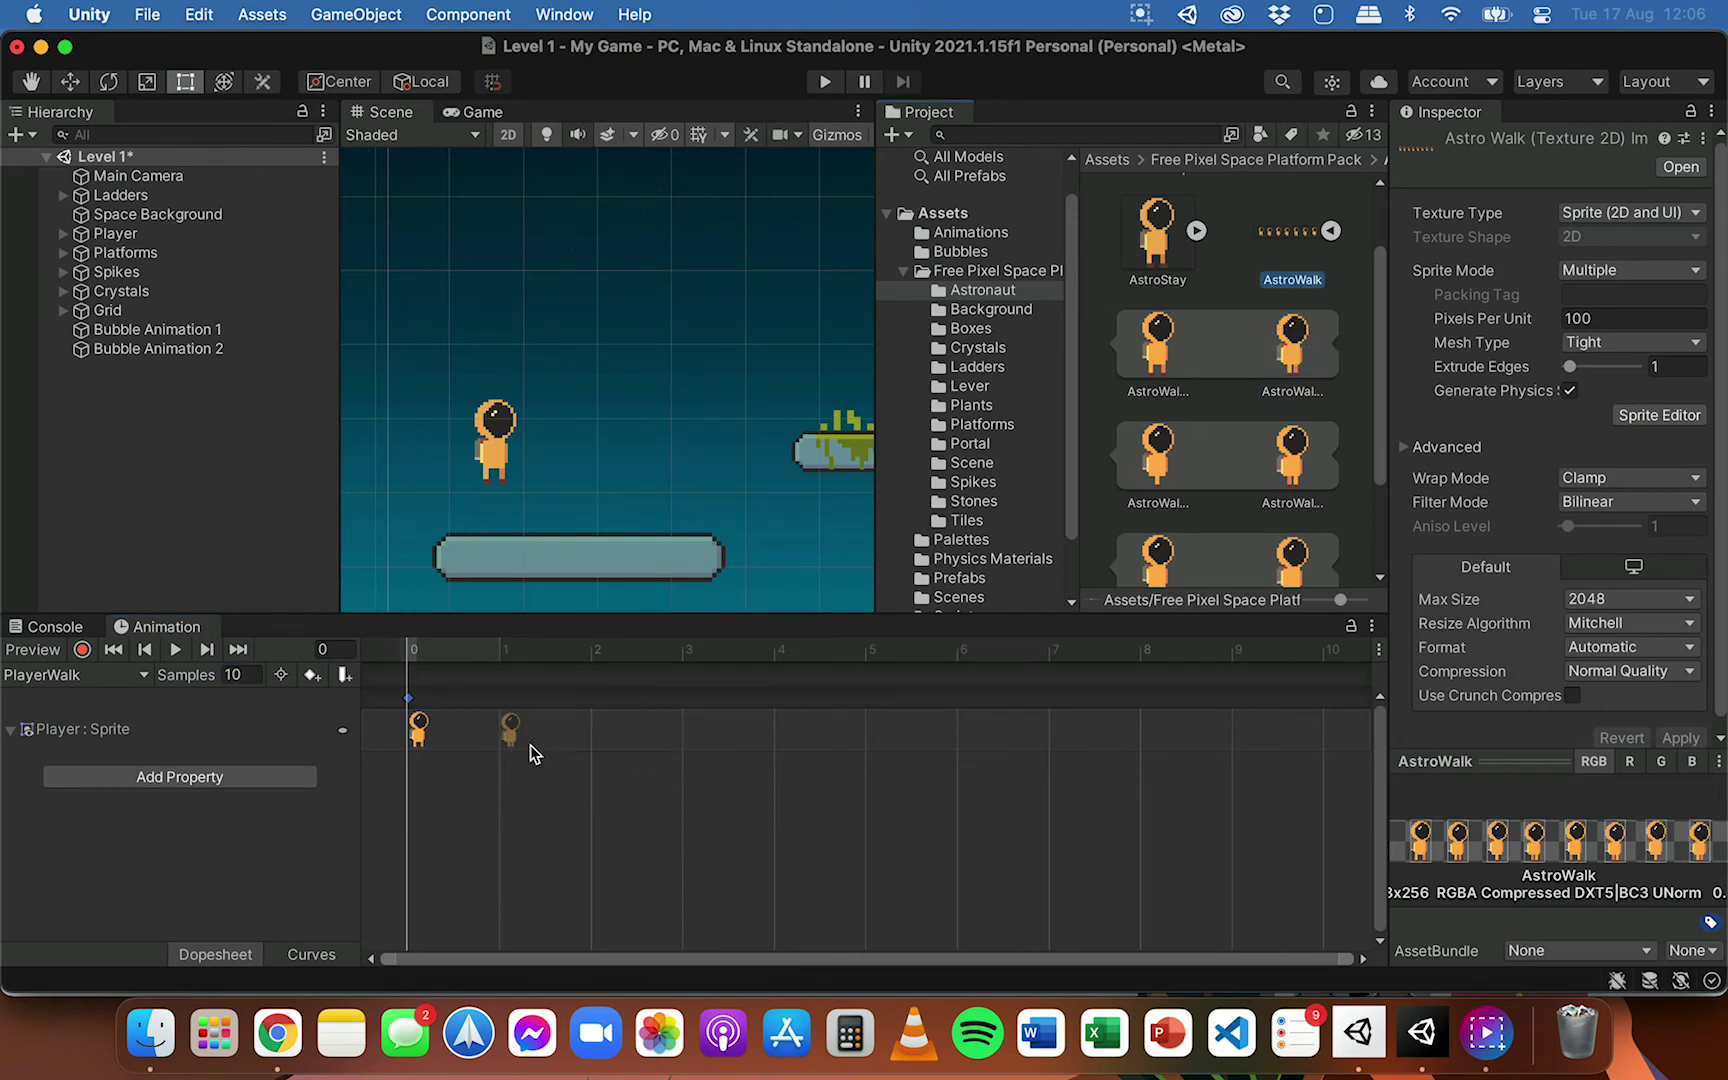
left_click_drag(1158, 460, 598, 738)
Add the remaining five AstroWalk sprites in order to the PlayerWalk timeline at frames 3 to 7
scroll(1230, 417, "down", 1)
scroll(1230, 417, "down", 1)
left_click_drag(1296, 316, 713, 742)
left_click_drag(1148, 421, 830, 735)
left_click_drag(1295, 418, 905, 740)
left_click_drag(1157, 525, 995, 735)
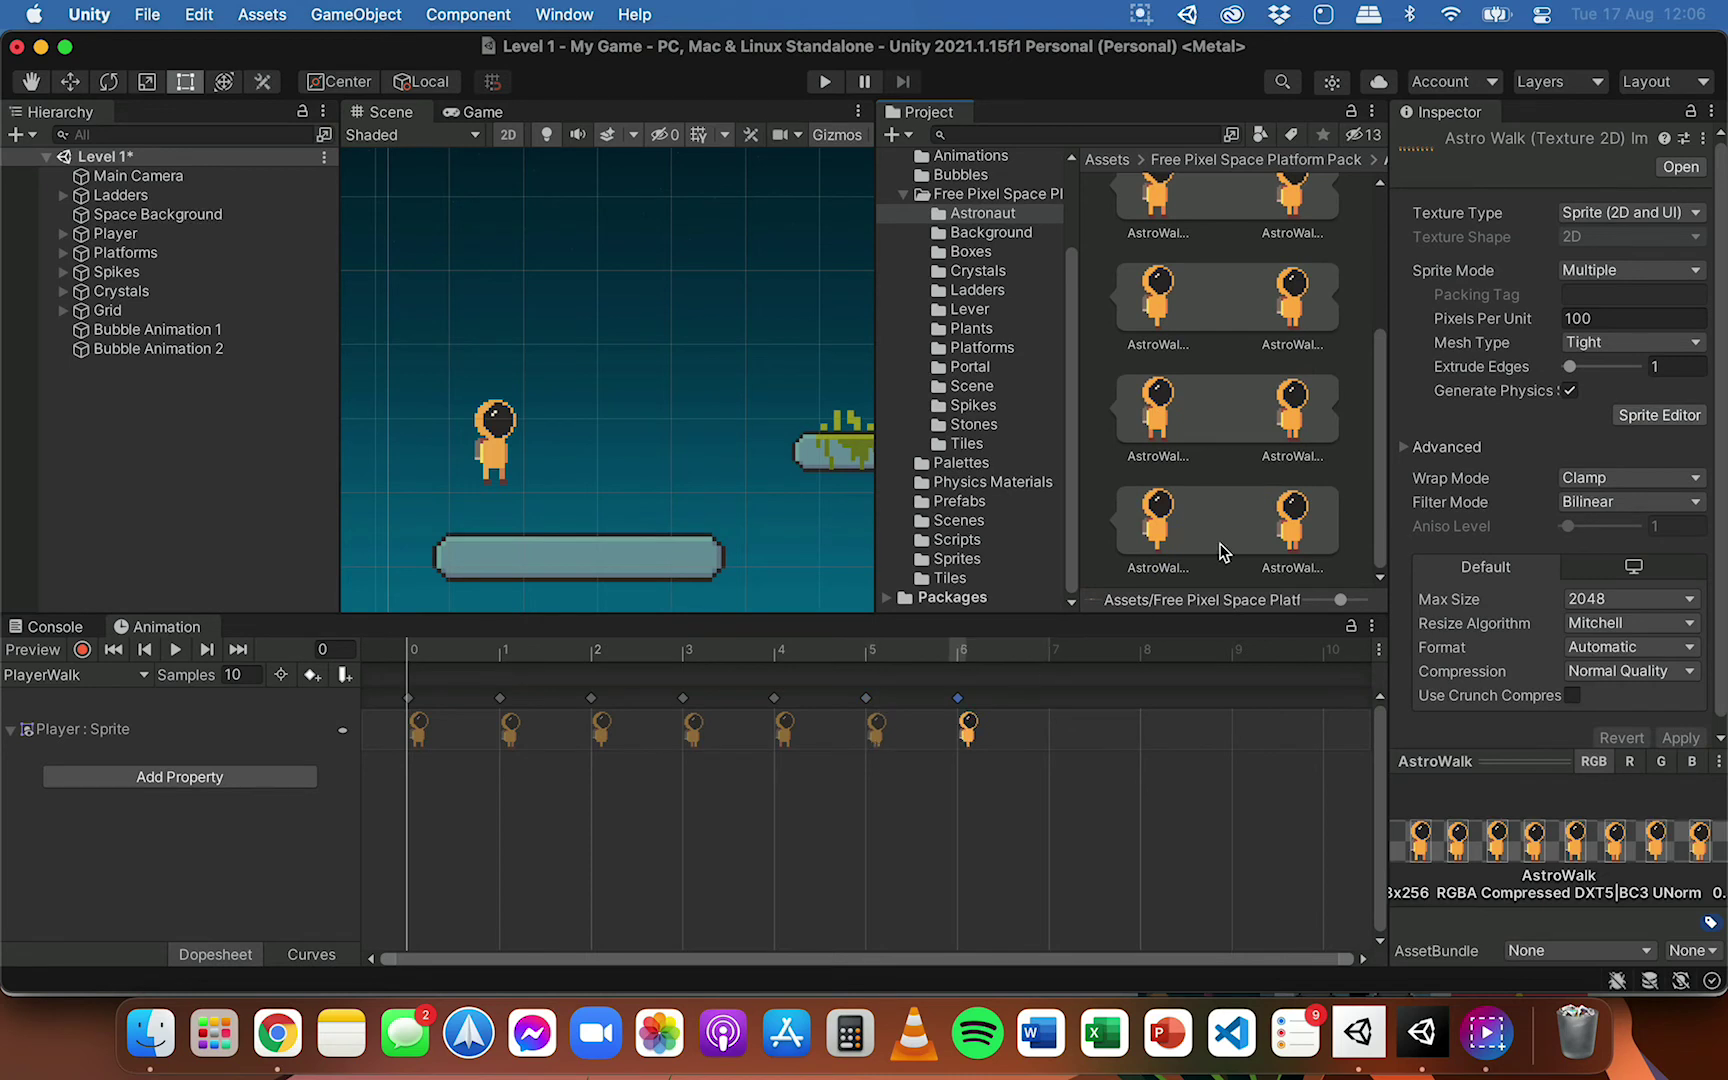
left_click_drag(1290, 520, 1085, 725)
Preview the PlayerWalk clip's playback in the Animation window and stop it
left_click(186, 648)
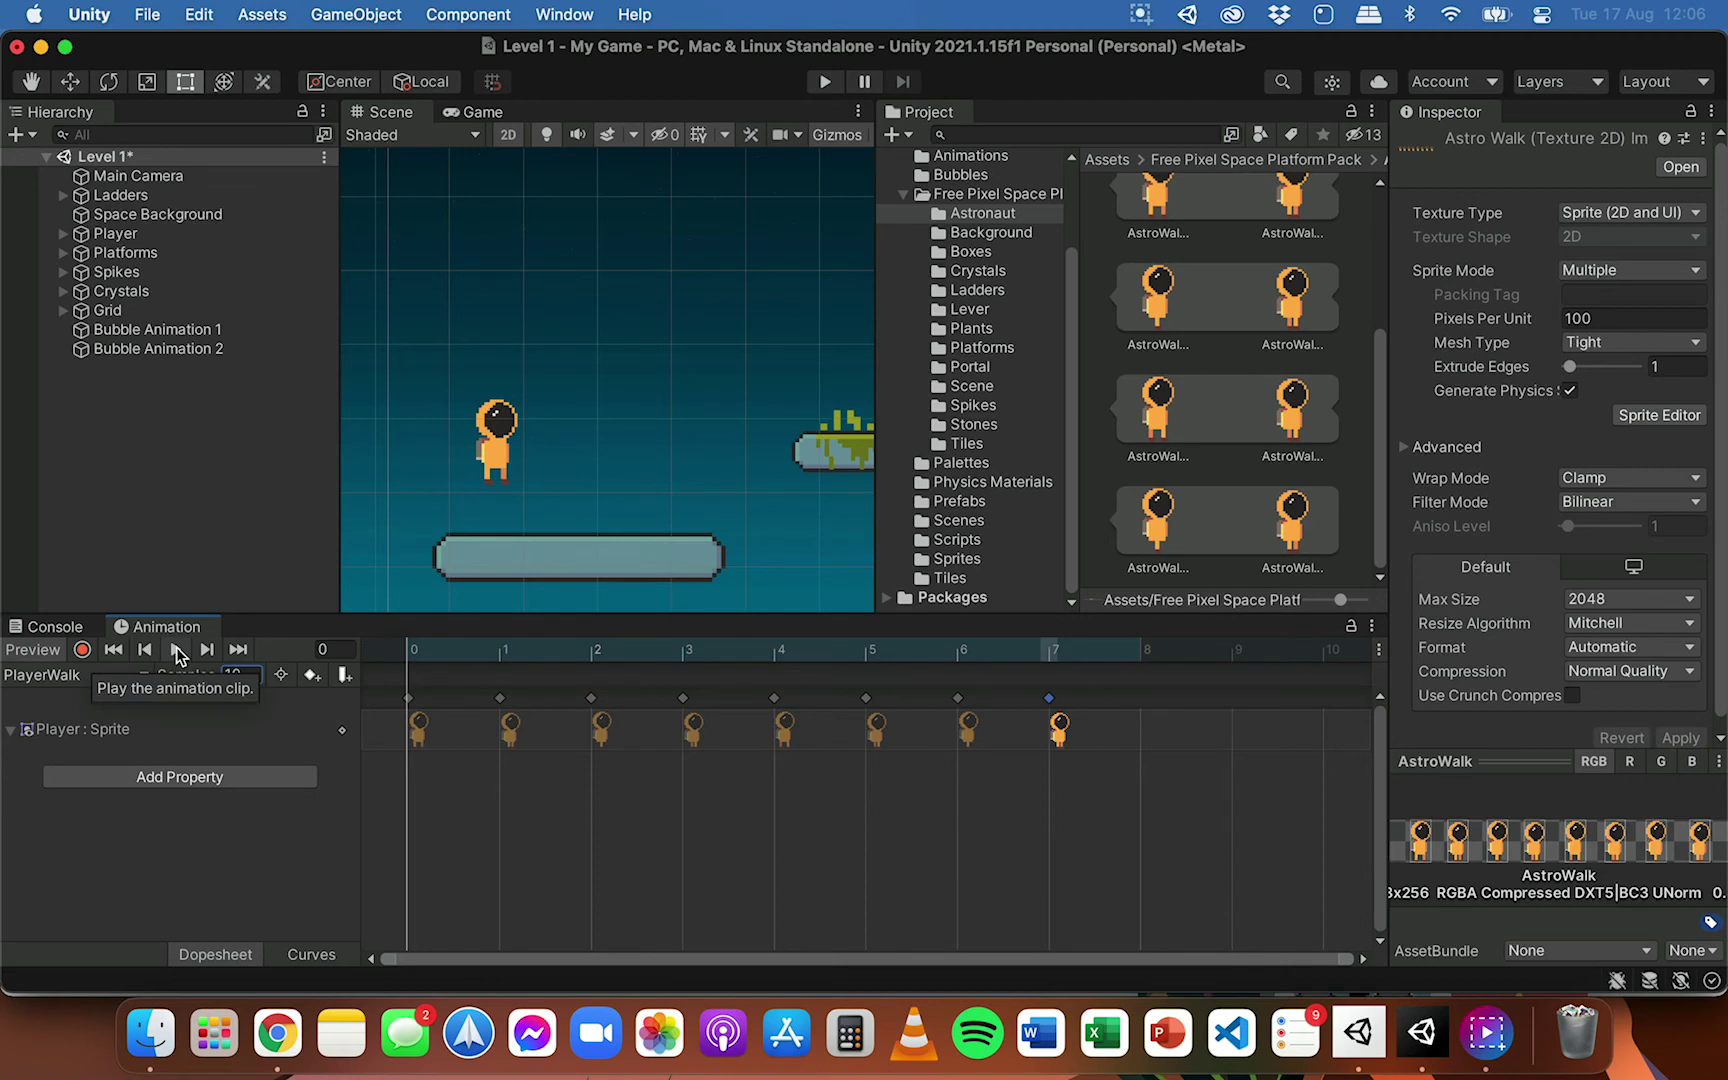
left_click(176, 649)
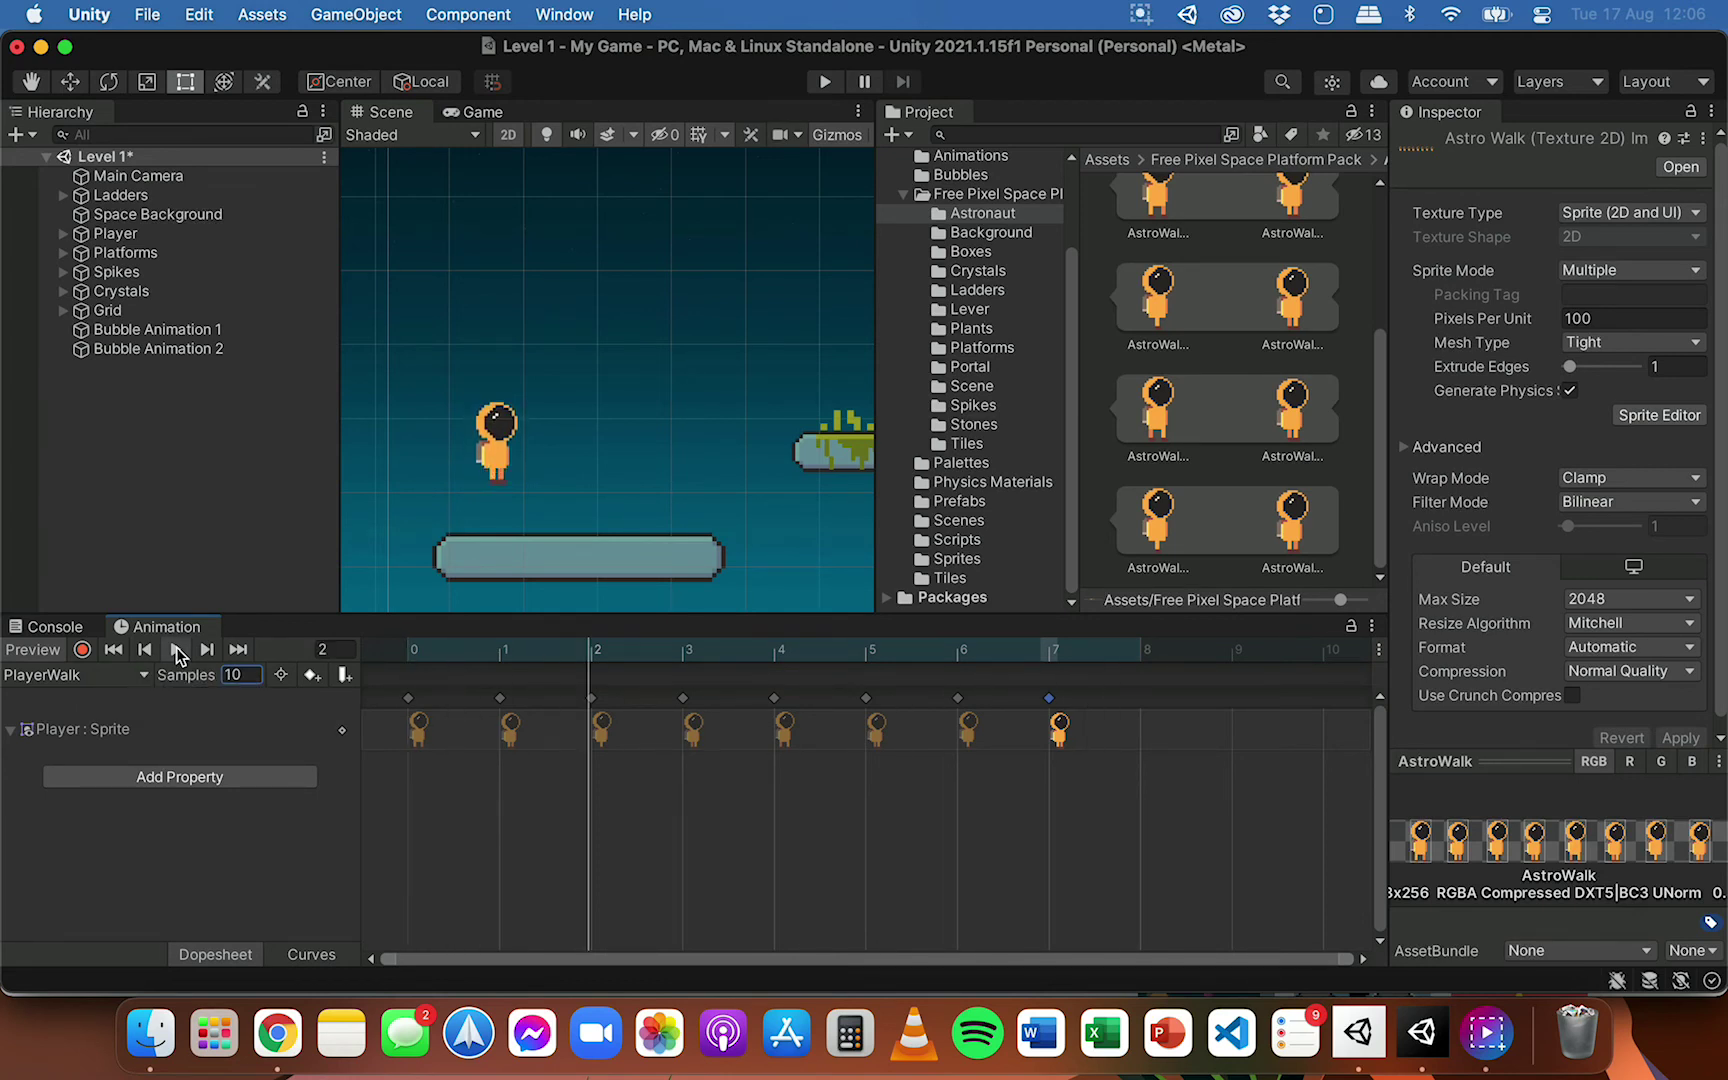
left_click(176, 649)
Slow down the PlayerWalk clip by trying a sample rate of 8 and settling on 6
left_click(251, 676)
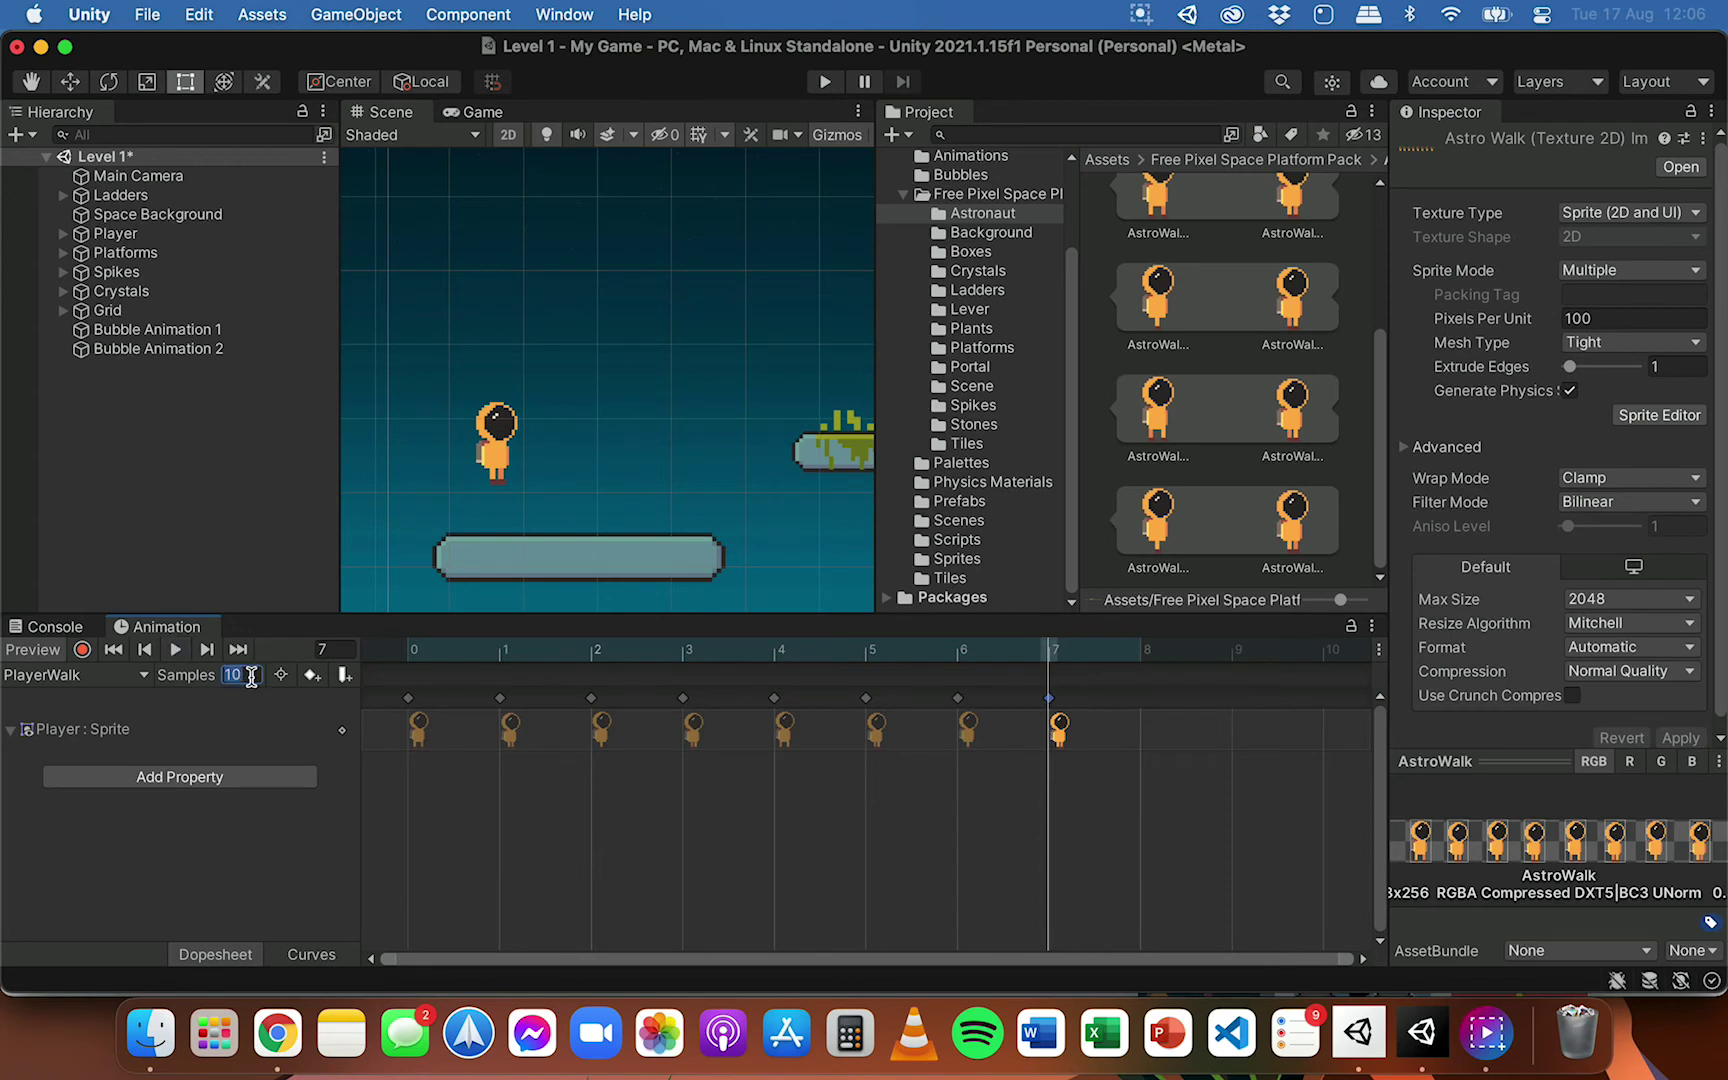
type("8")
key("Return")
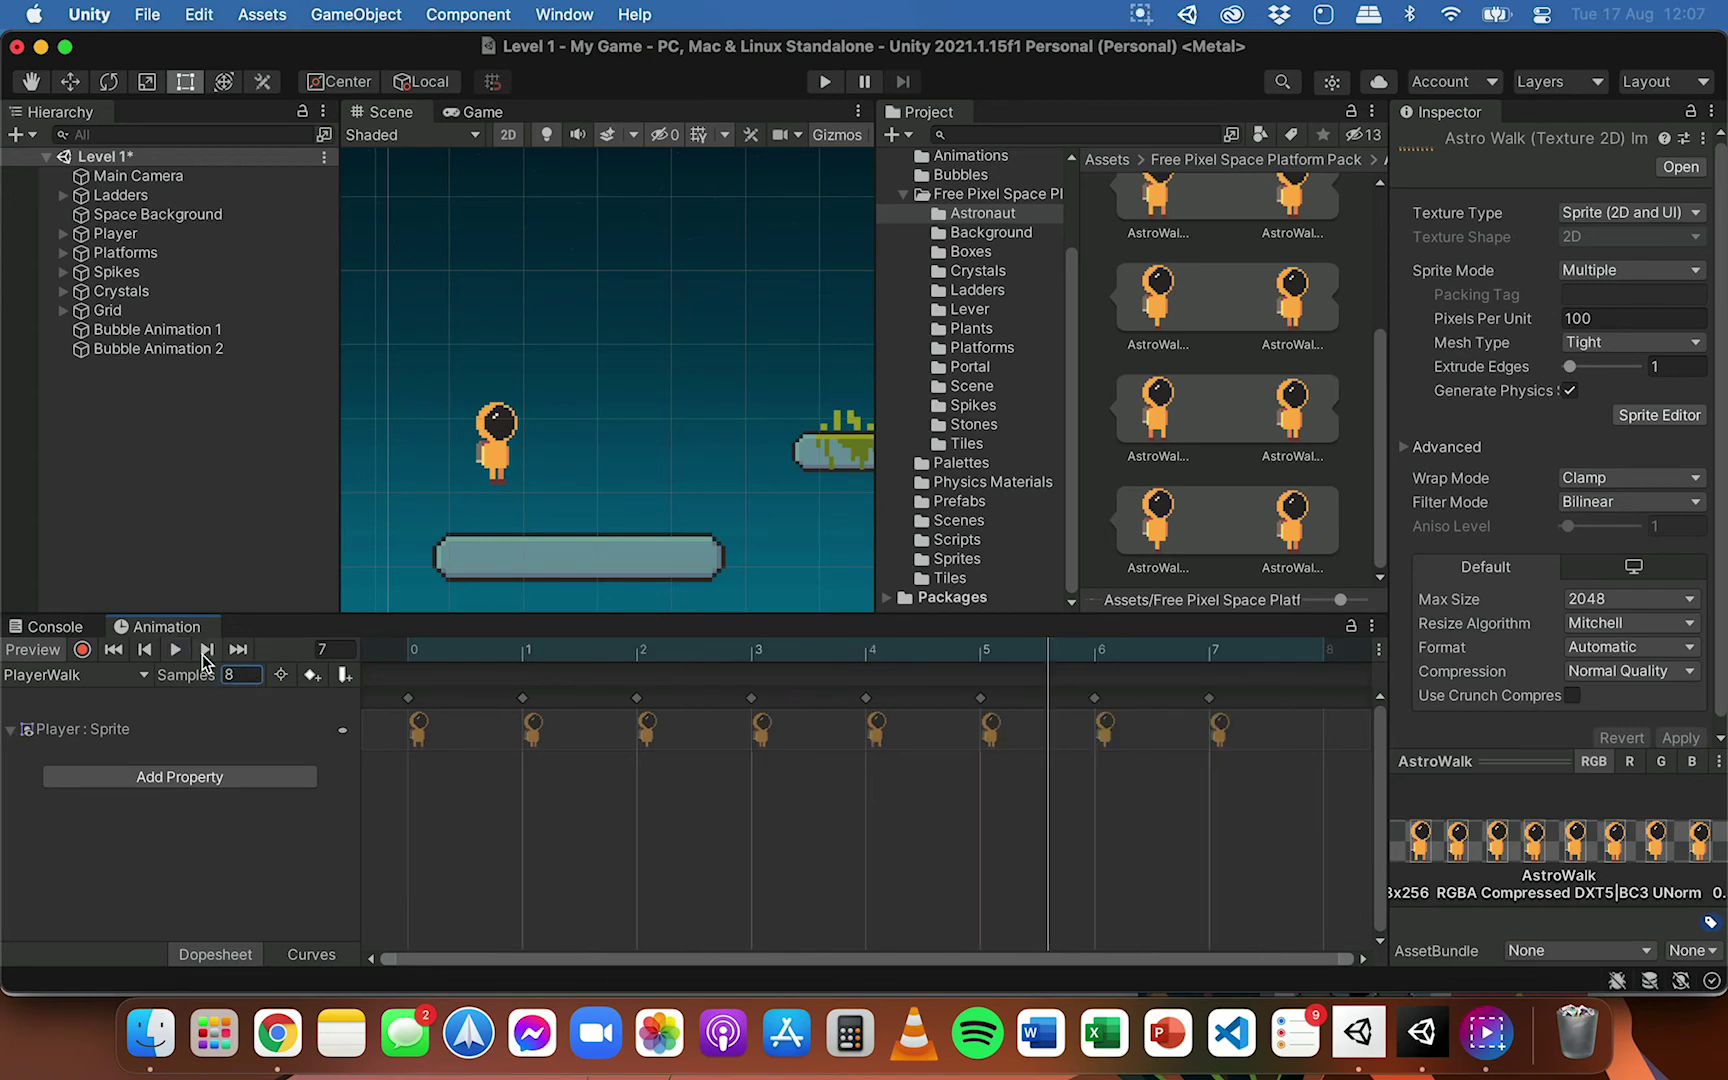
type("6")
key("Return")
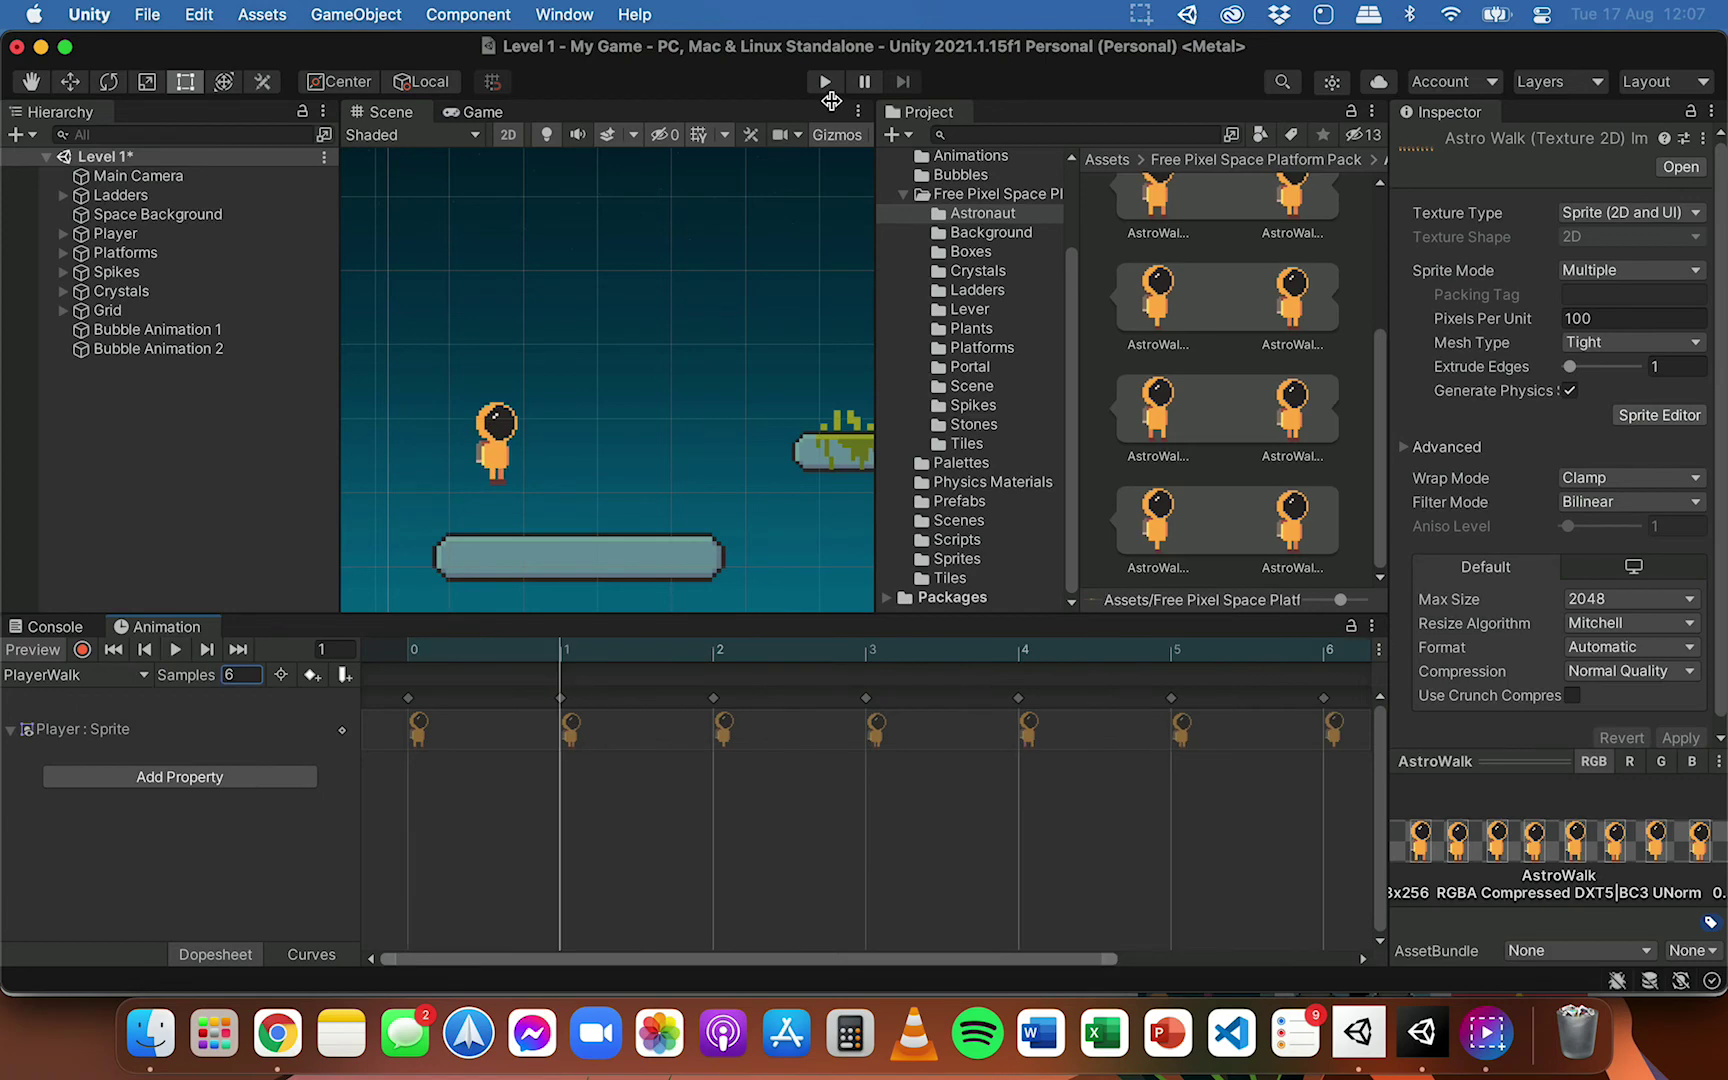
Run the game, test the astronaut's walk animation by moving it right and left and jumping, and exit Play mode
left_click(826, 84)
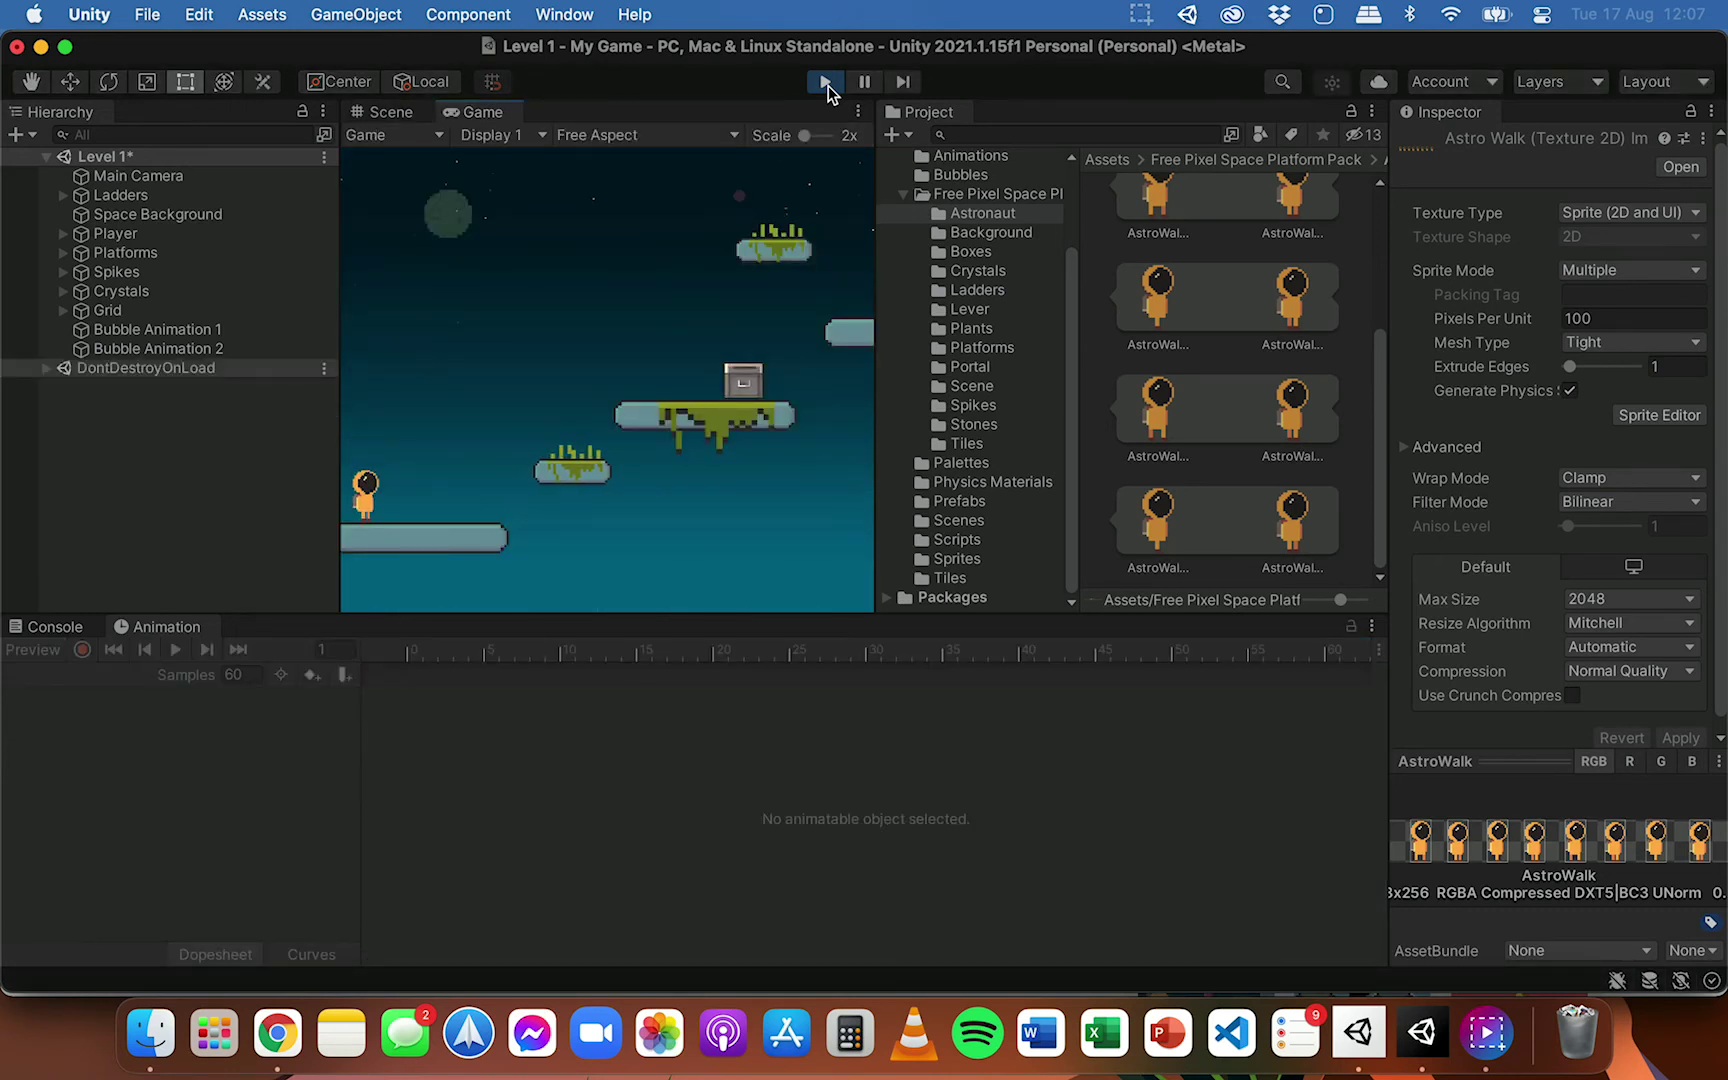
key("Right")
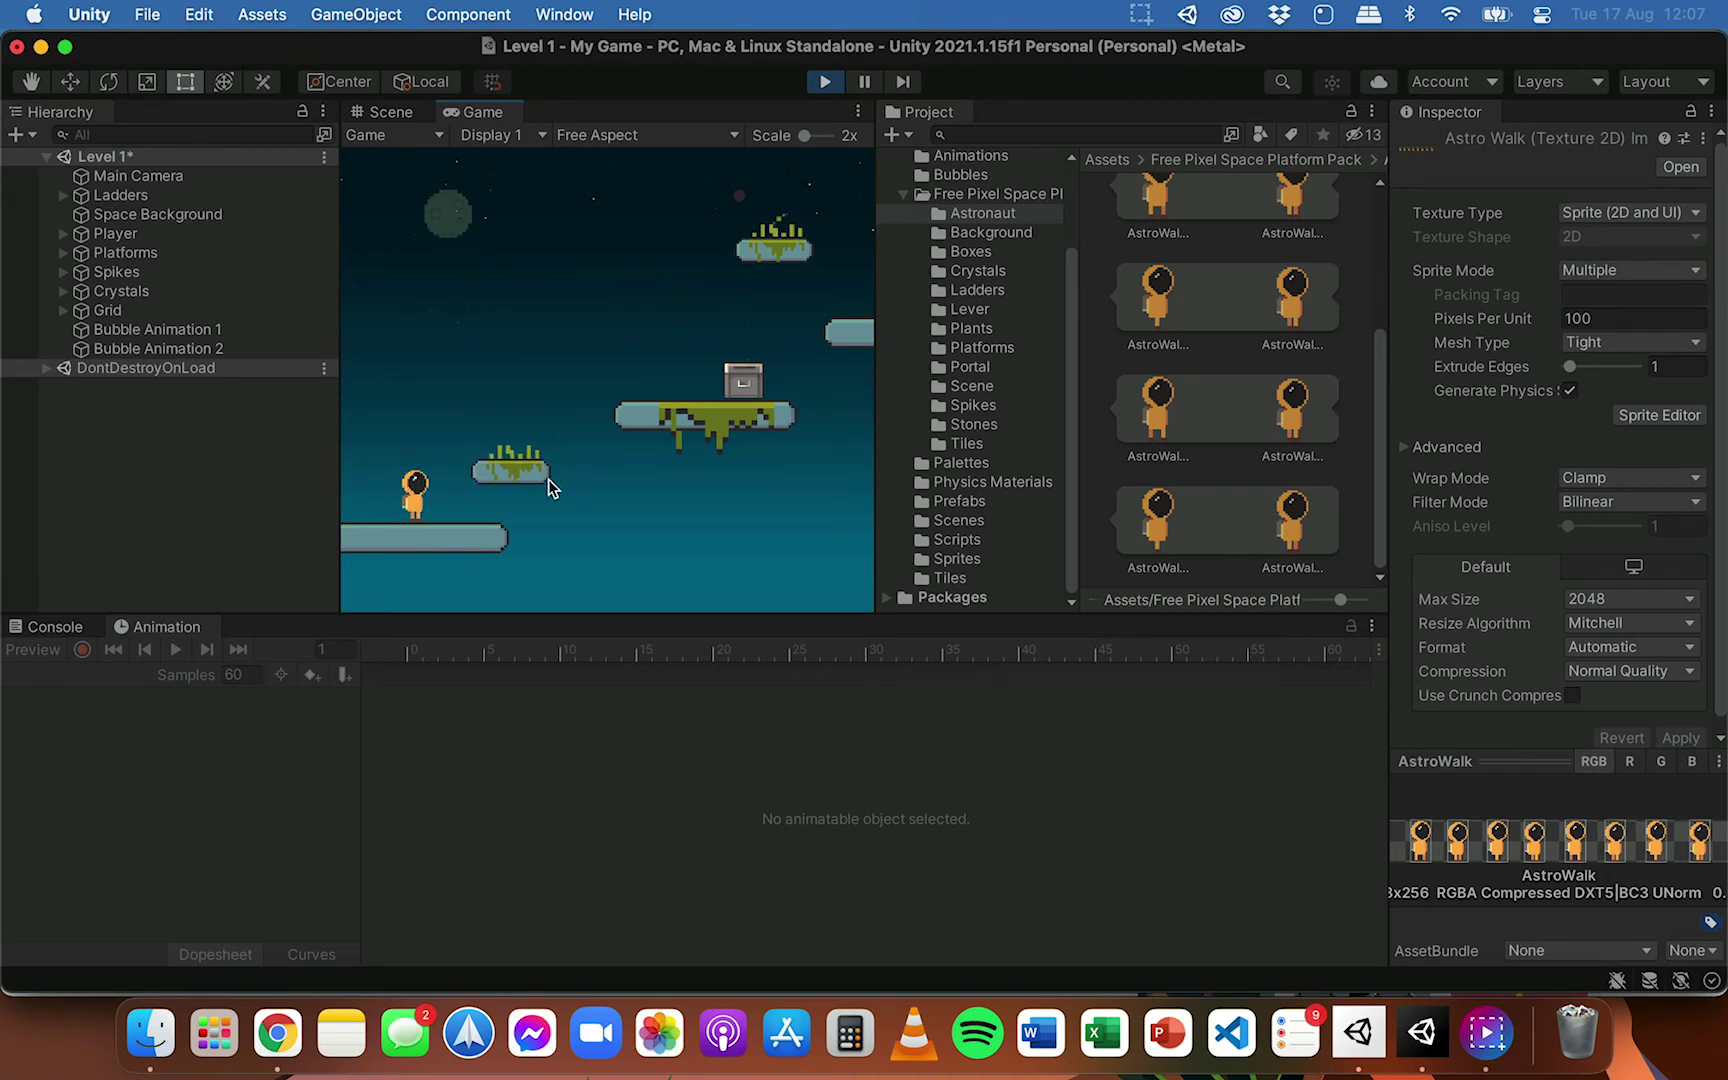
key("Left")
key("Right")
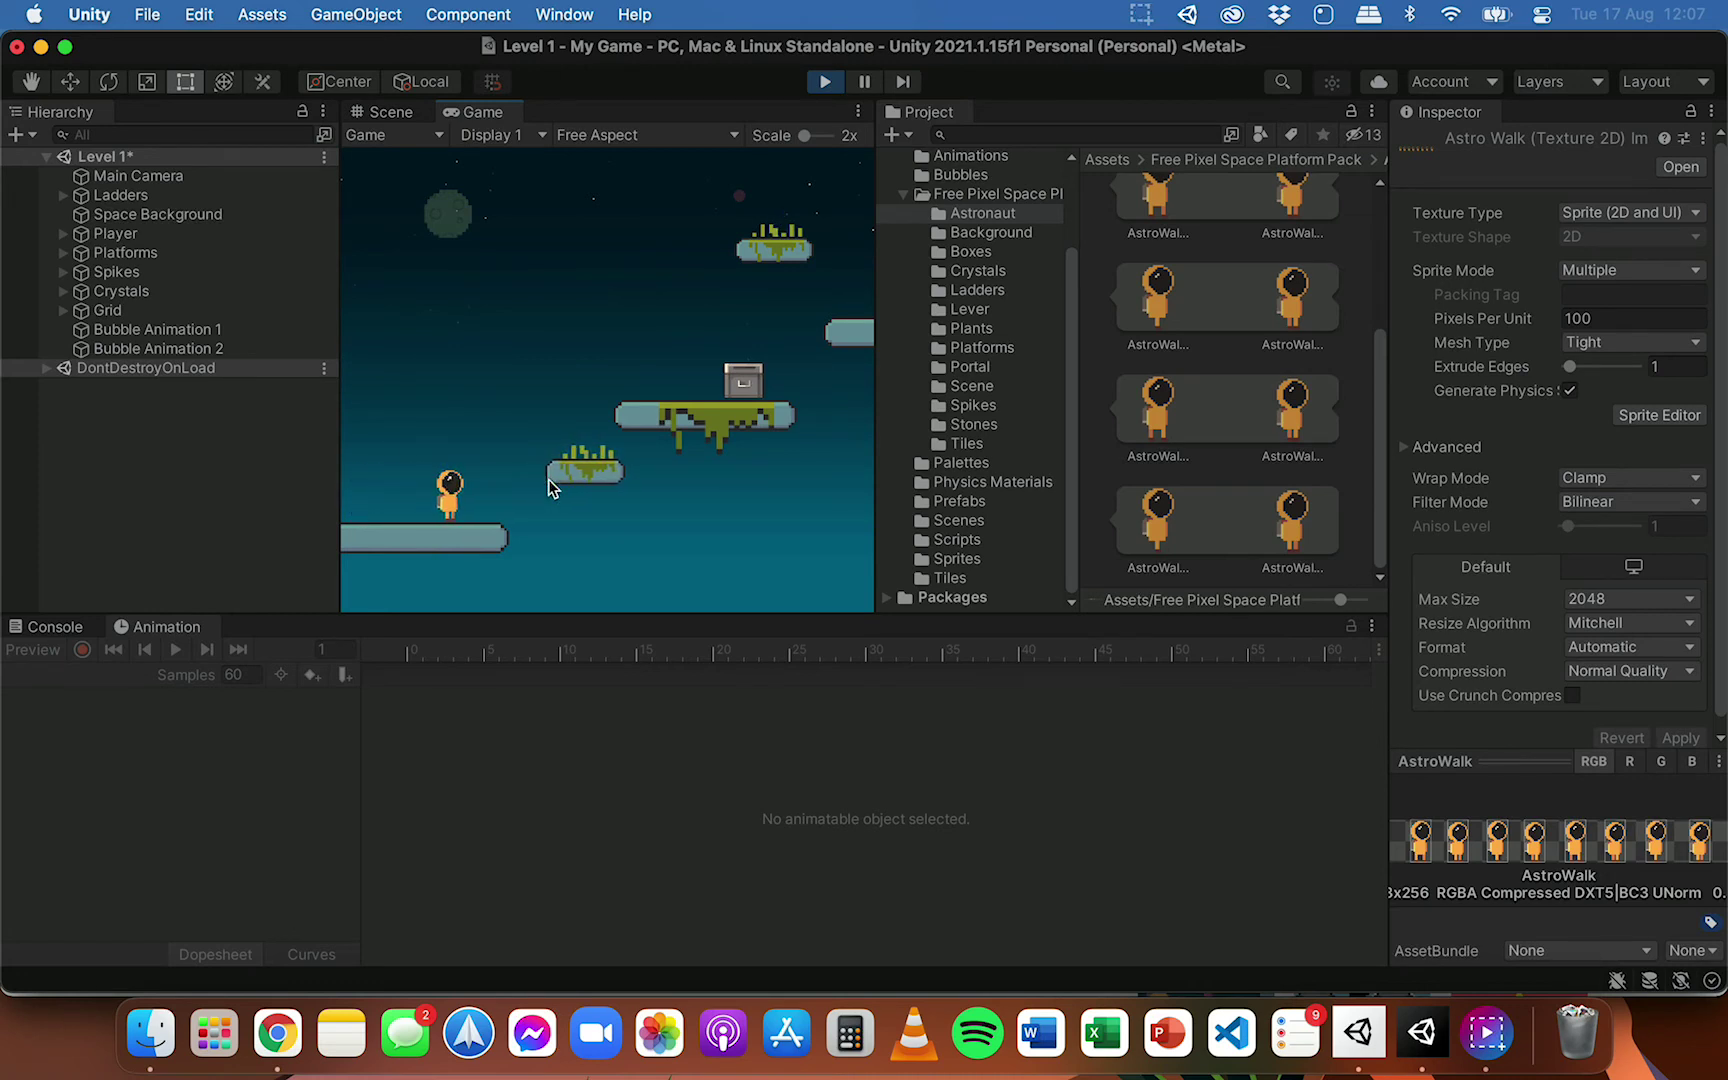
key("Left")
key("Right")
key("Left")
key("Right")
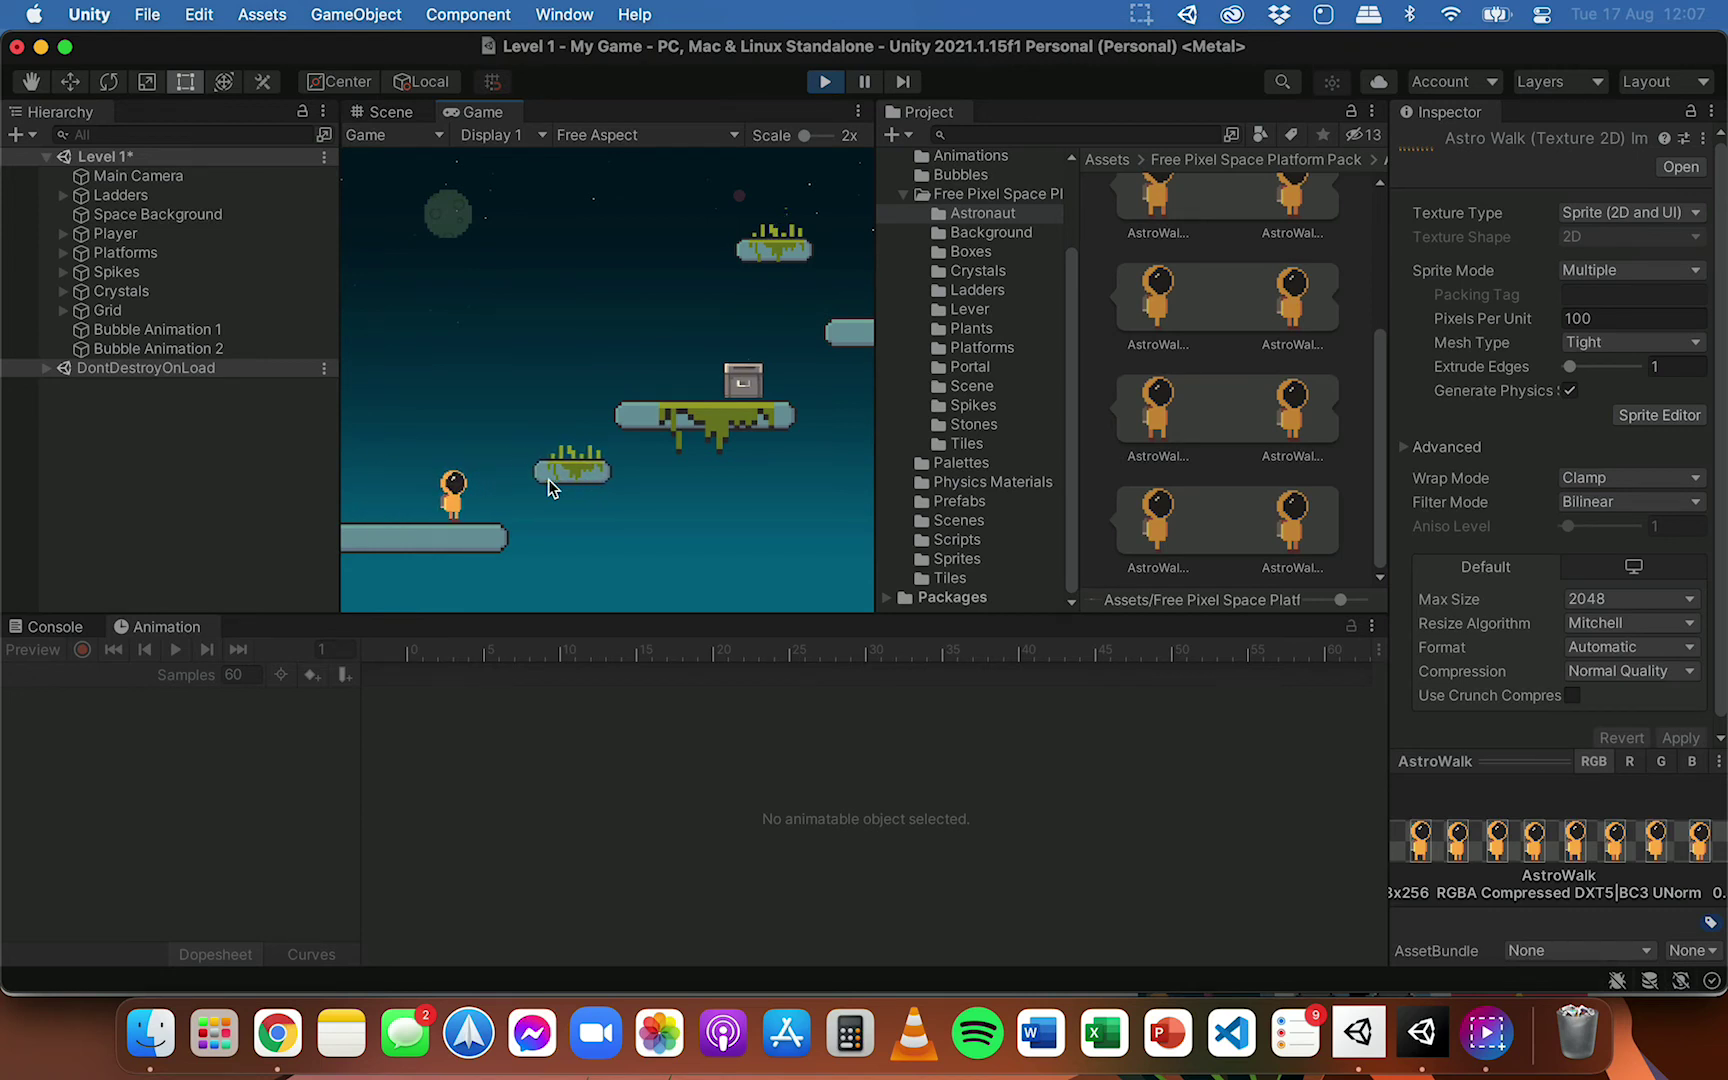
key("Left")
key("space")
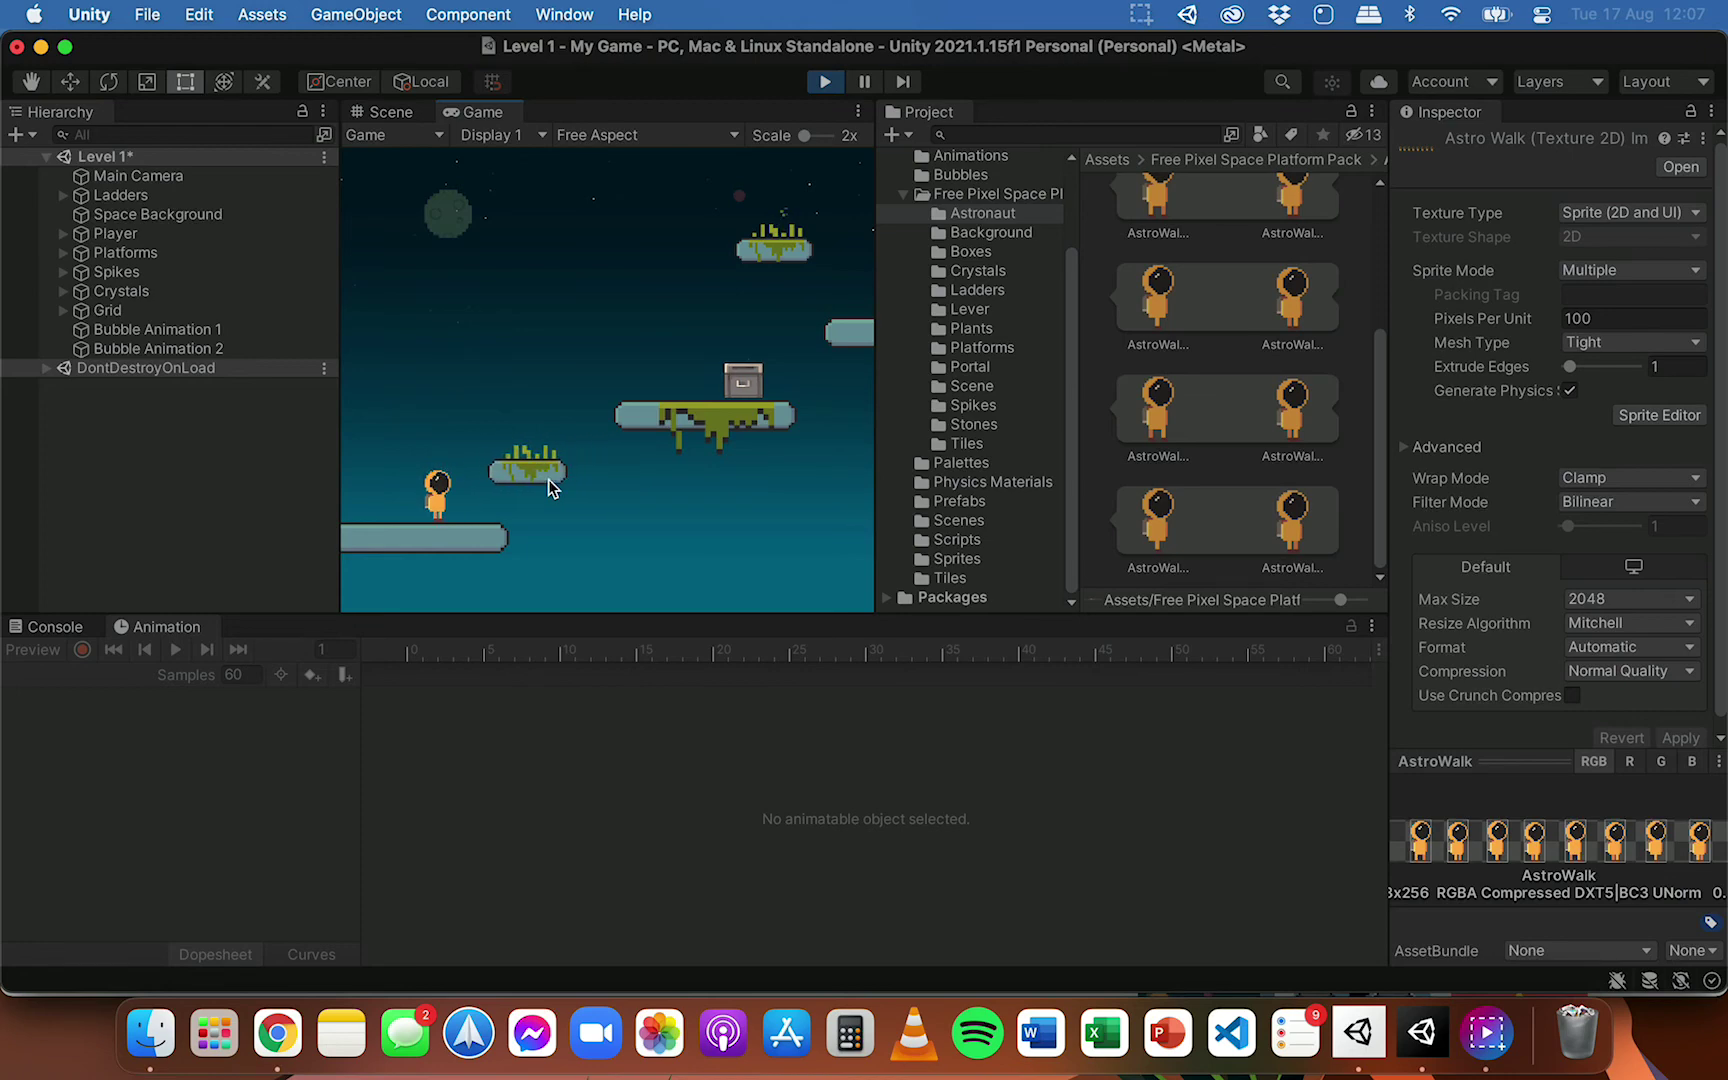
key("super+p")
Create a new animation clip named PlayerJump for the Player object, saved in the project's Assets/Animations folder
left_click(115, 233)
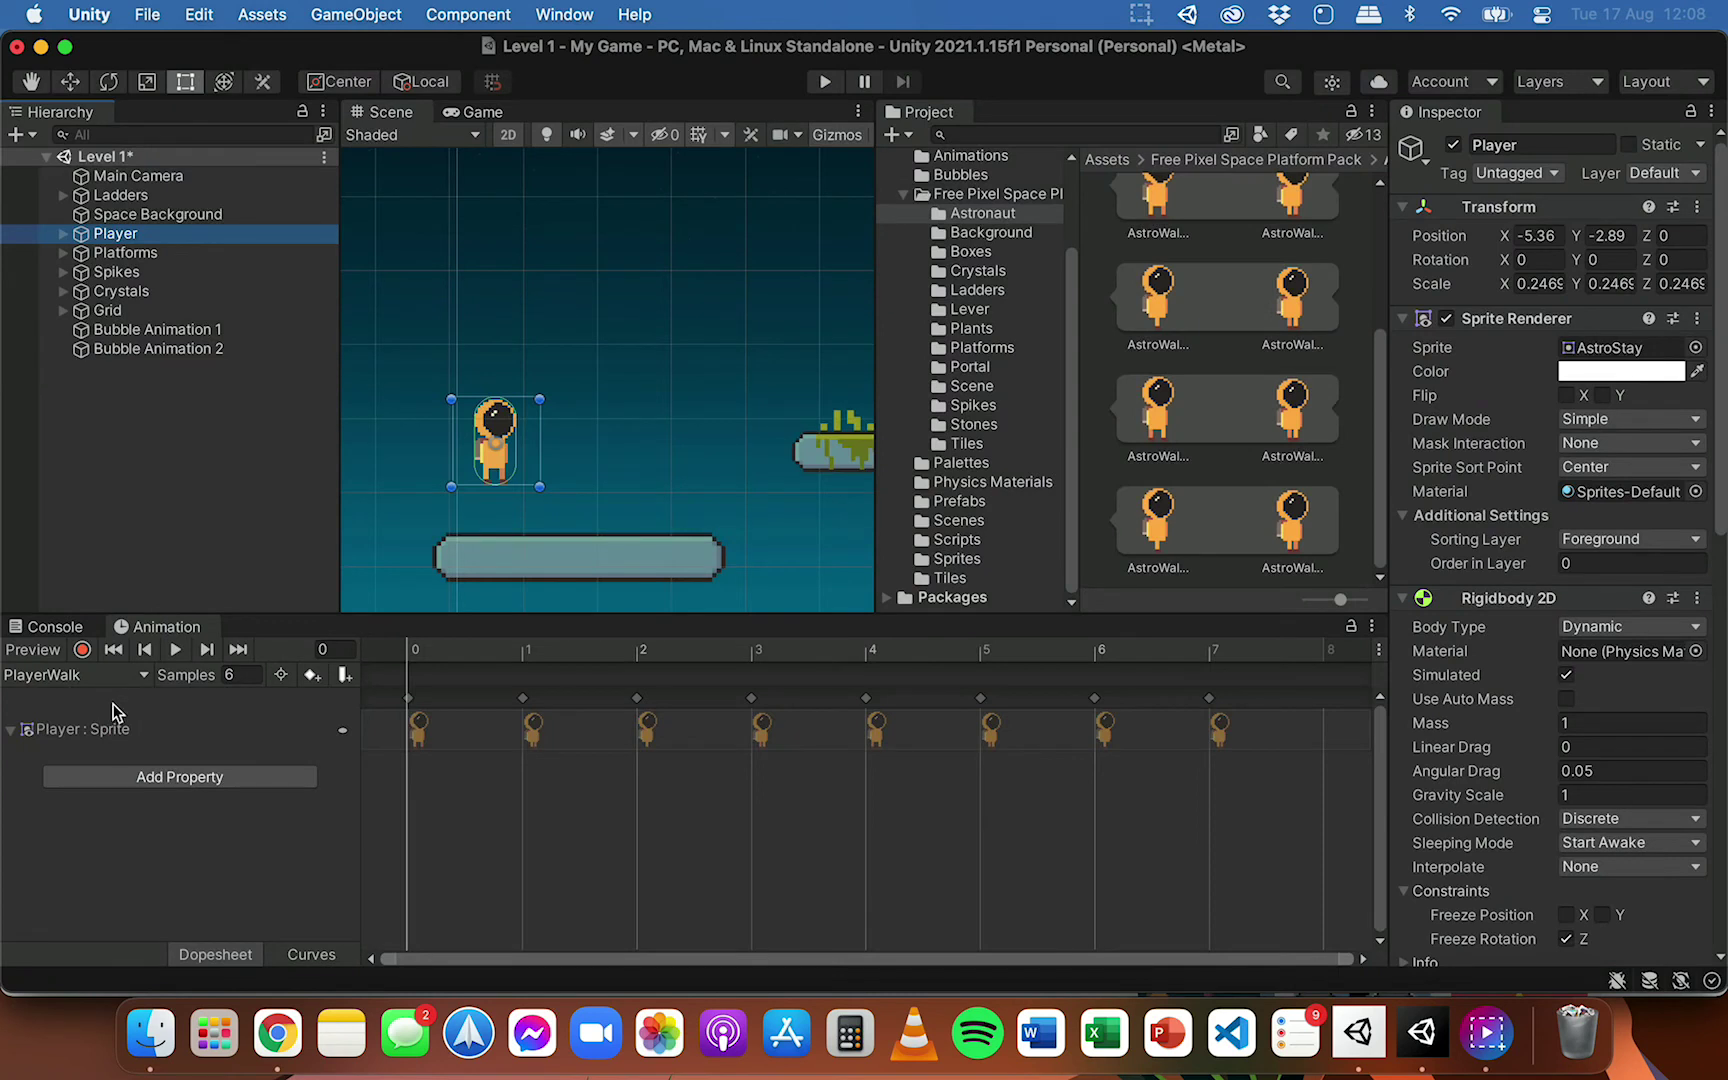
left_click(88, 680)
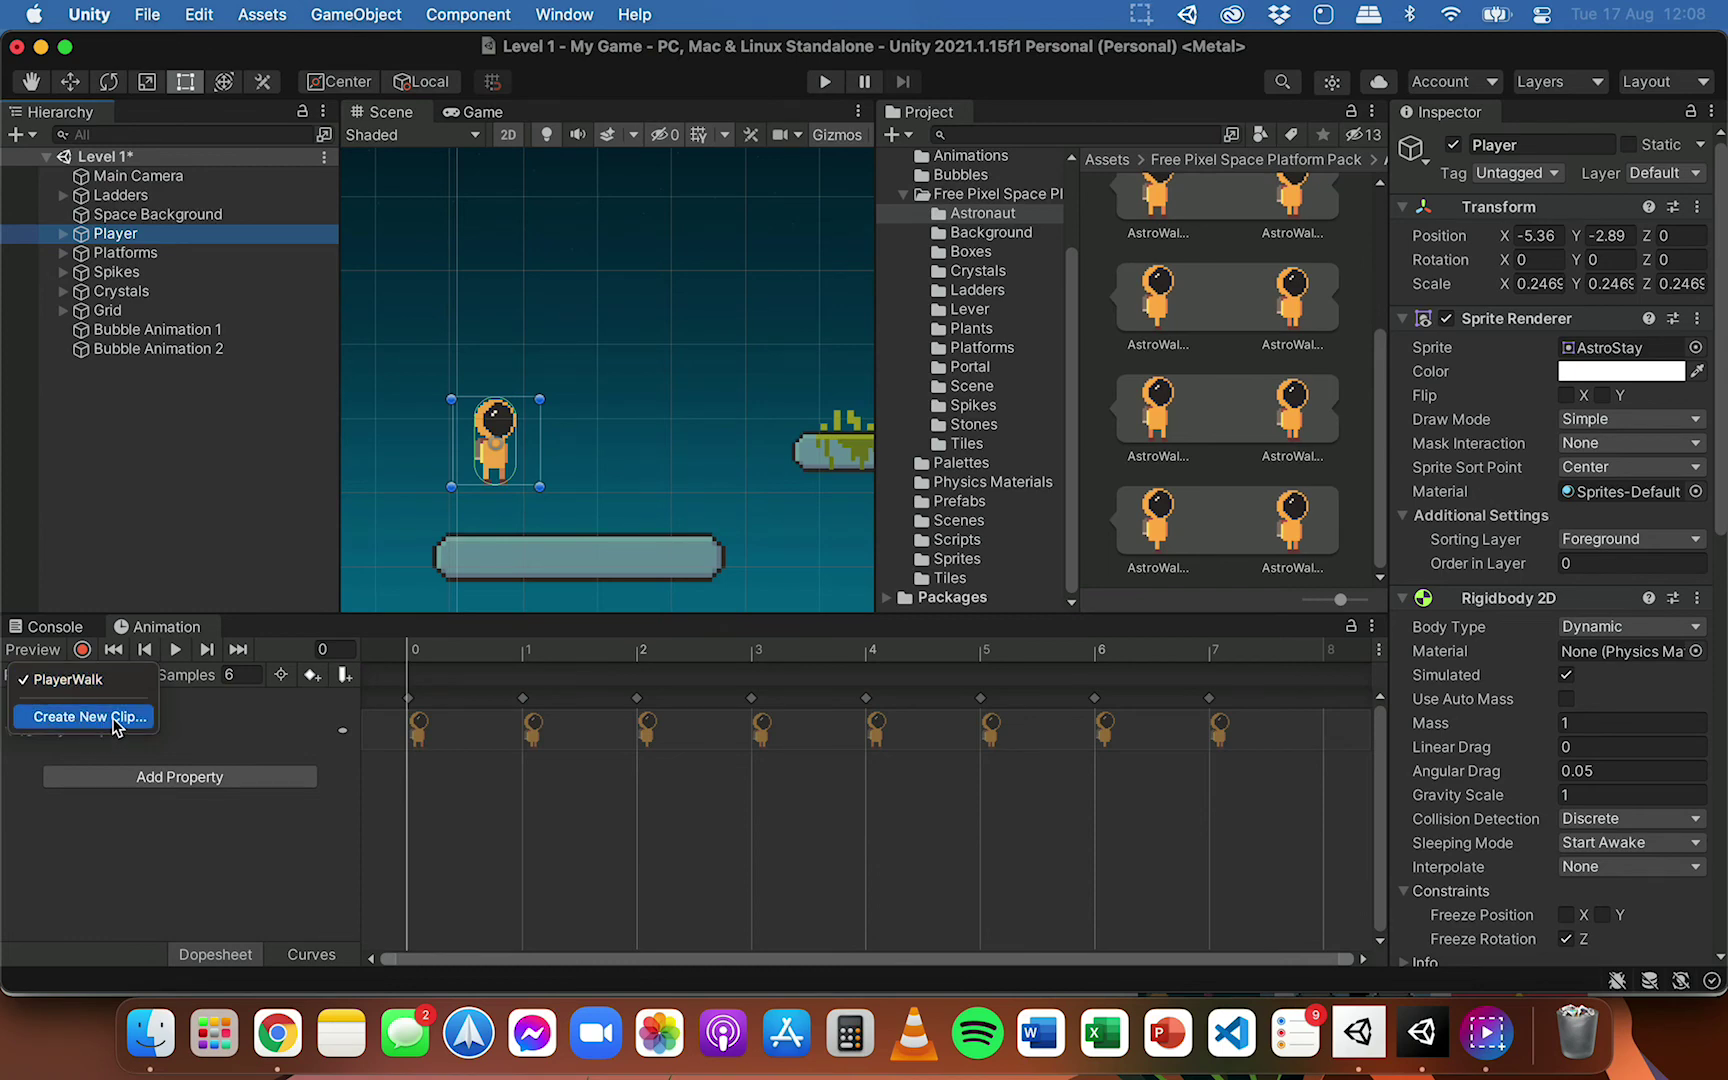
left_click(113, 719)
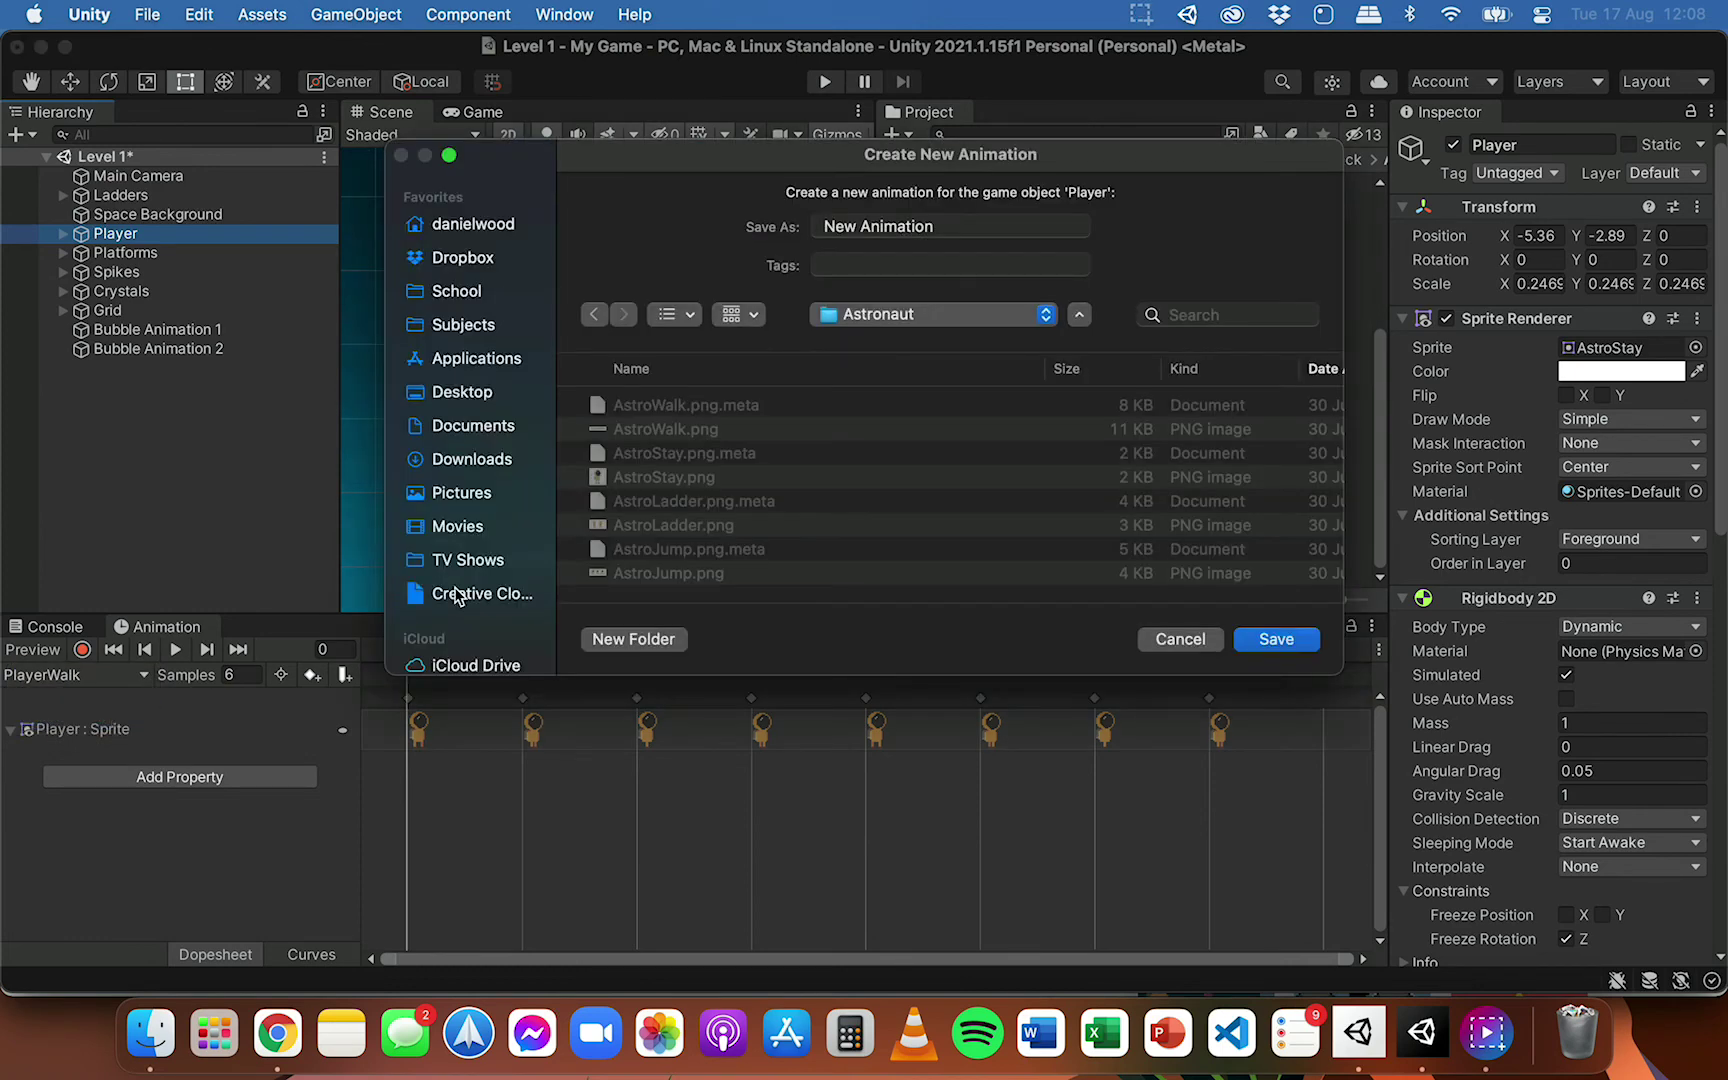
left_click(883, 314)
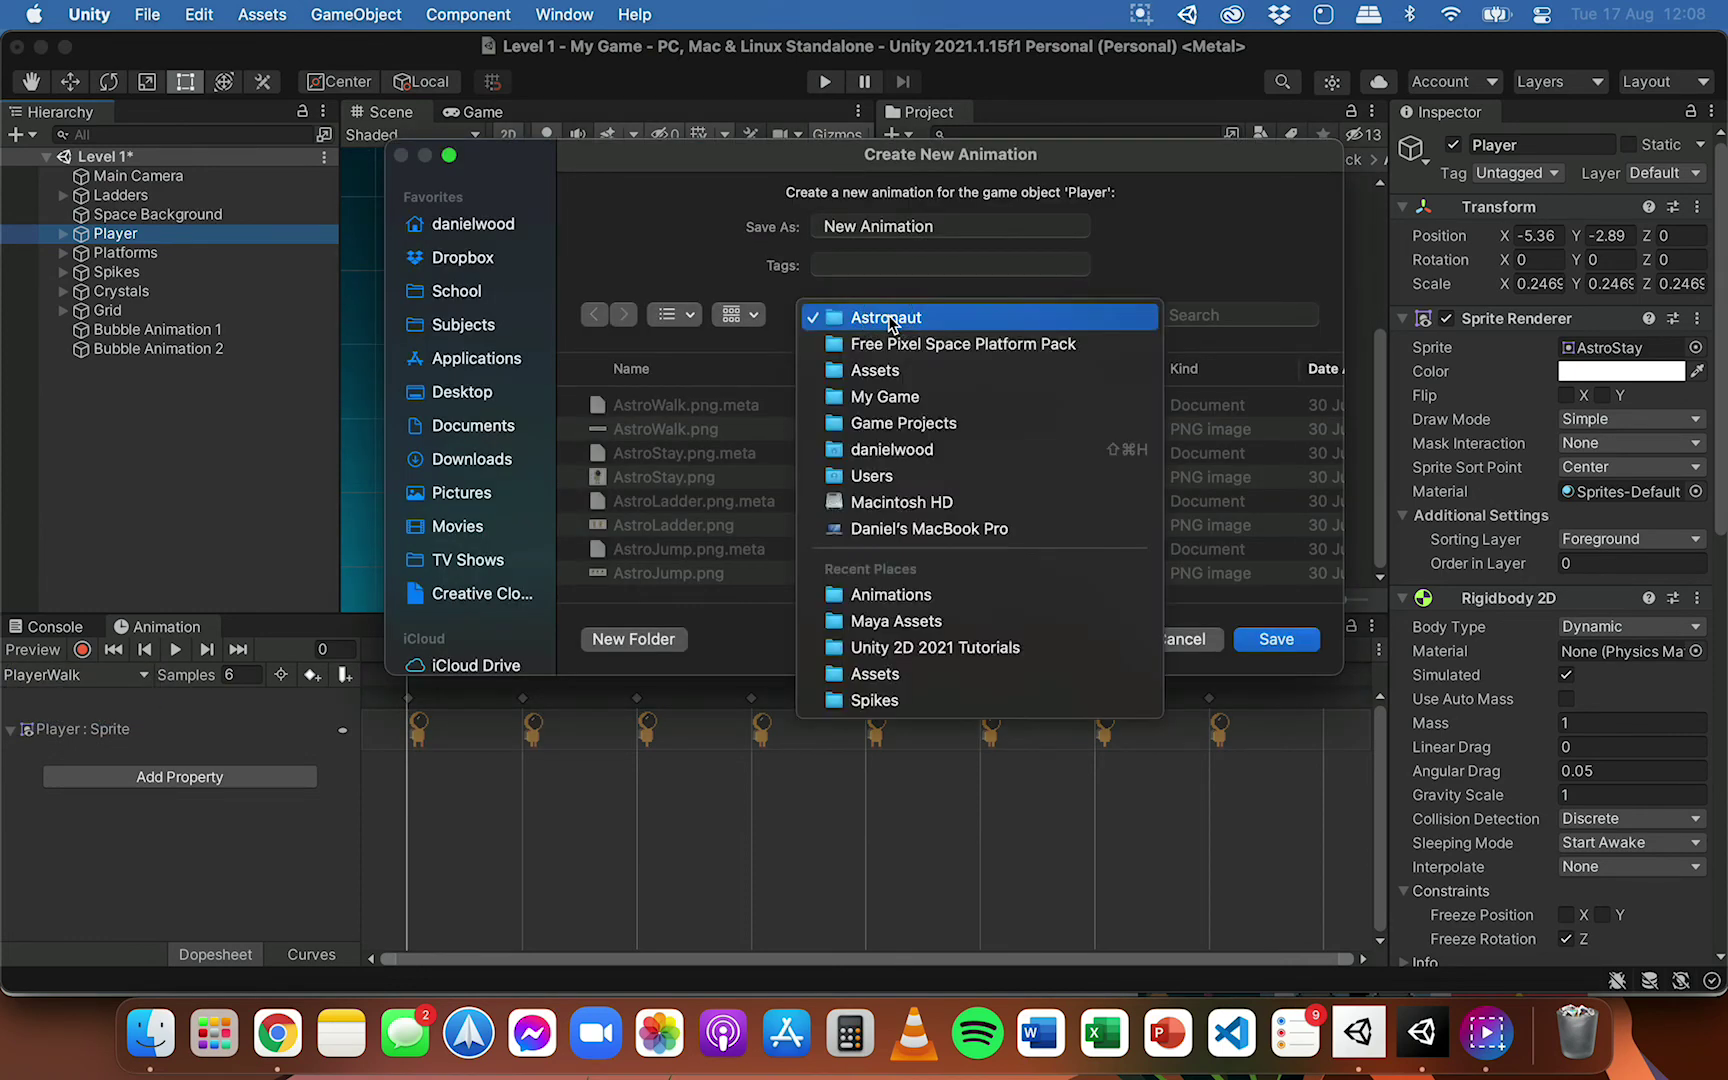
left_click(897, 371)
double_click(655, 530)
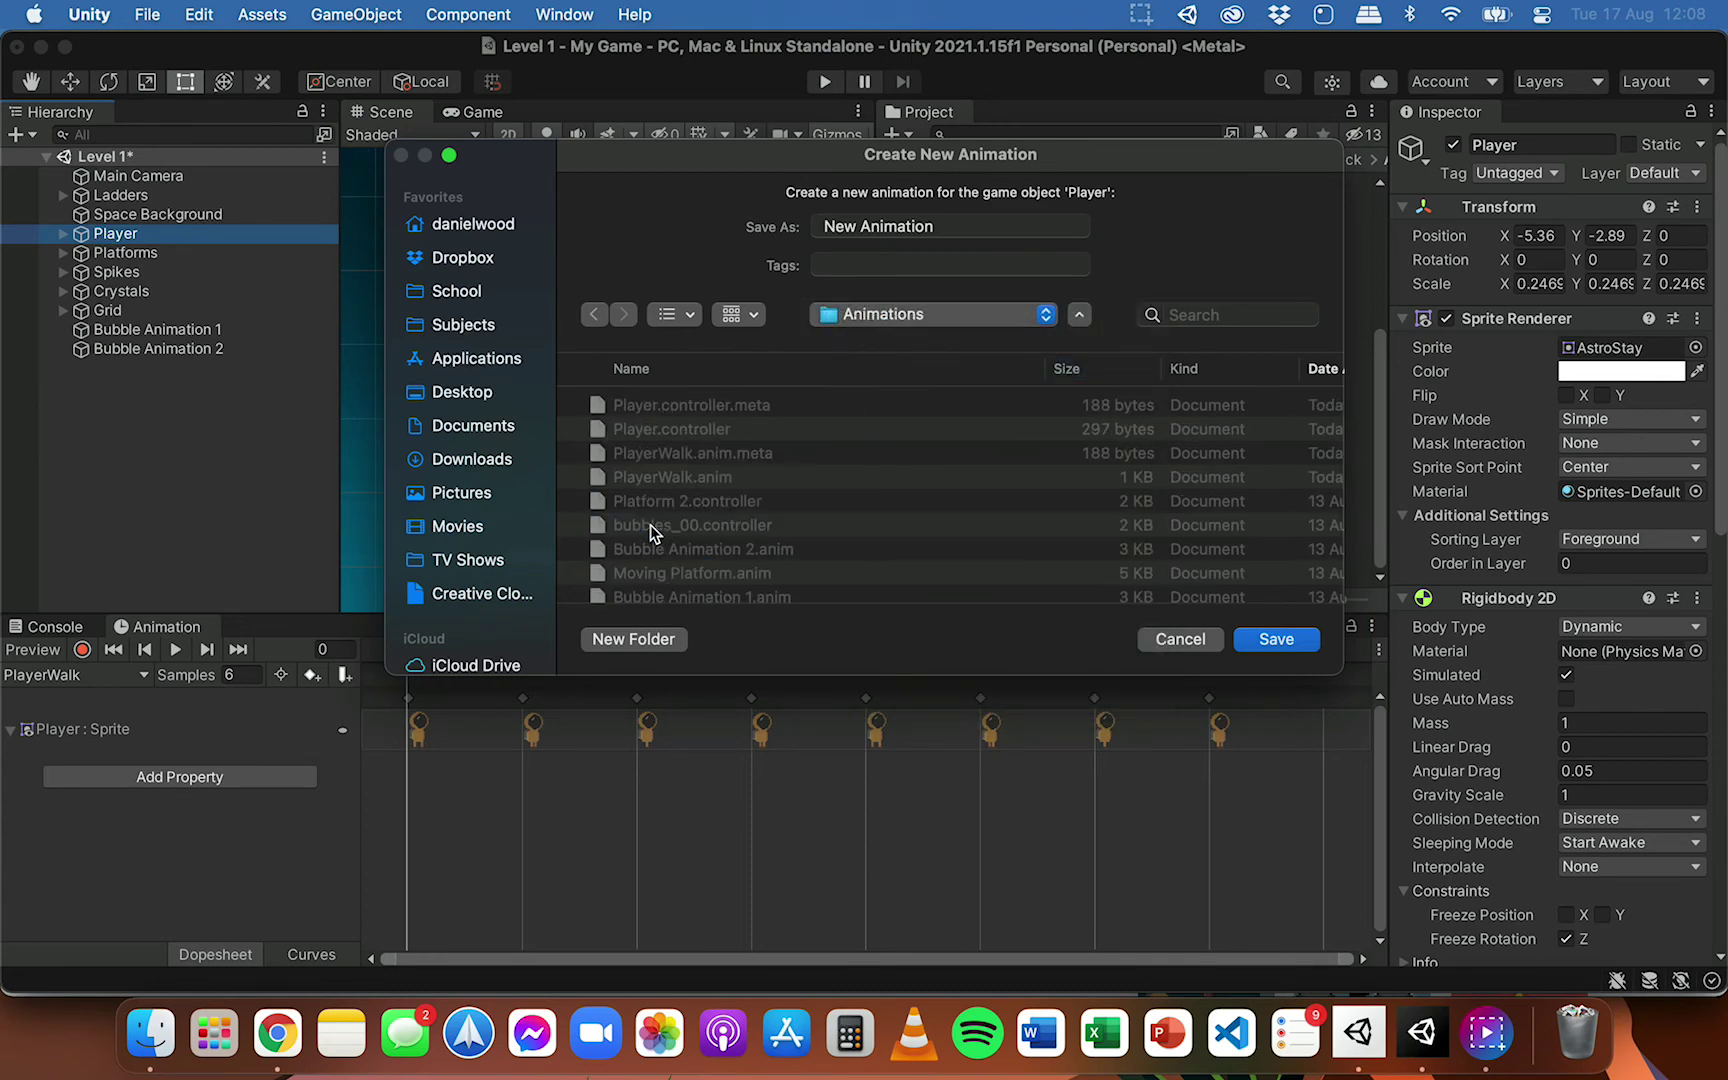
left_click_drag(981, 227, 788, 236)
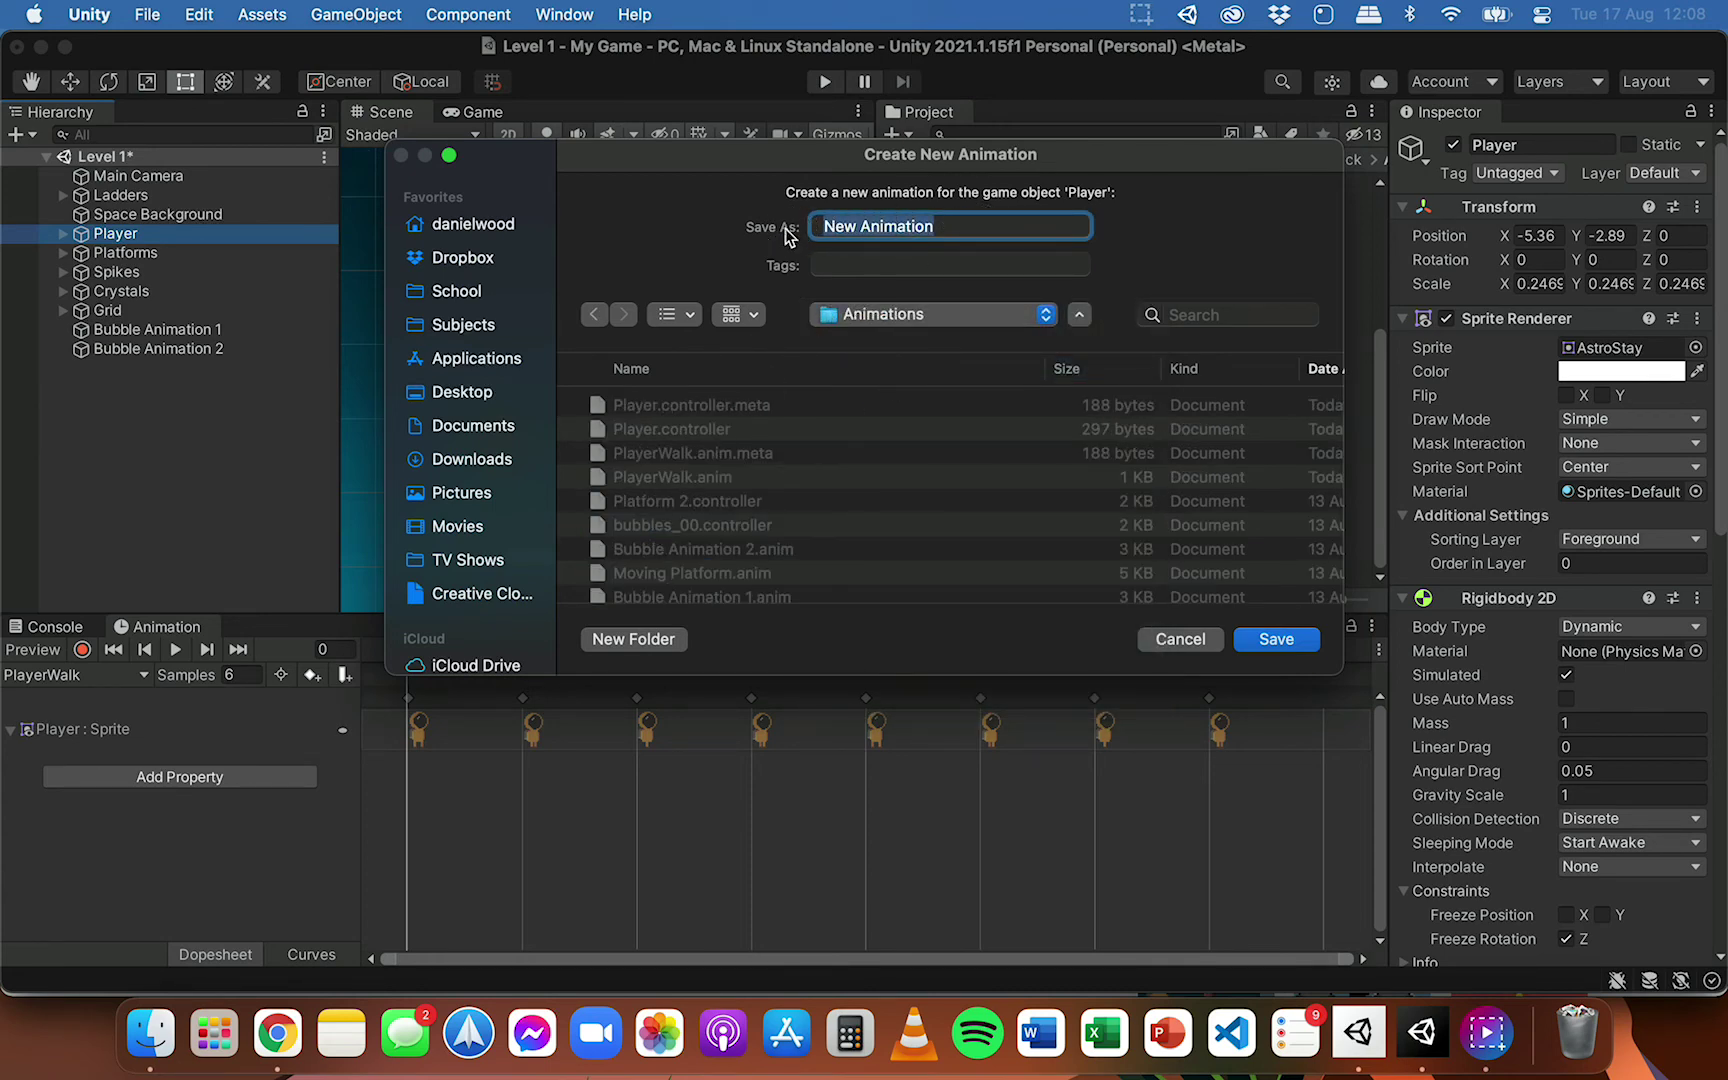
type("PlayerJump")
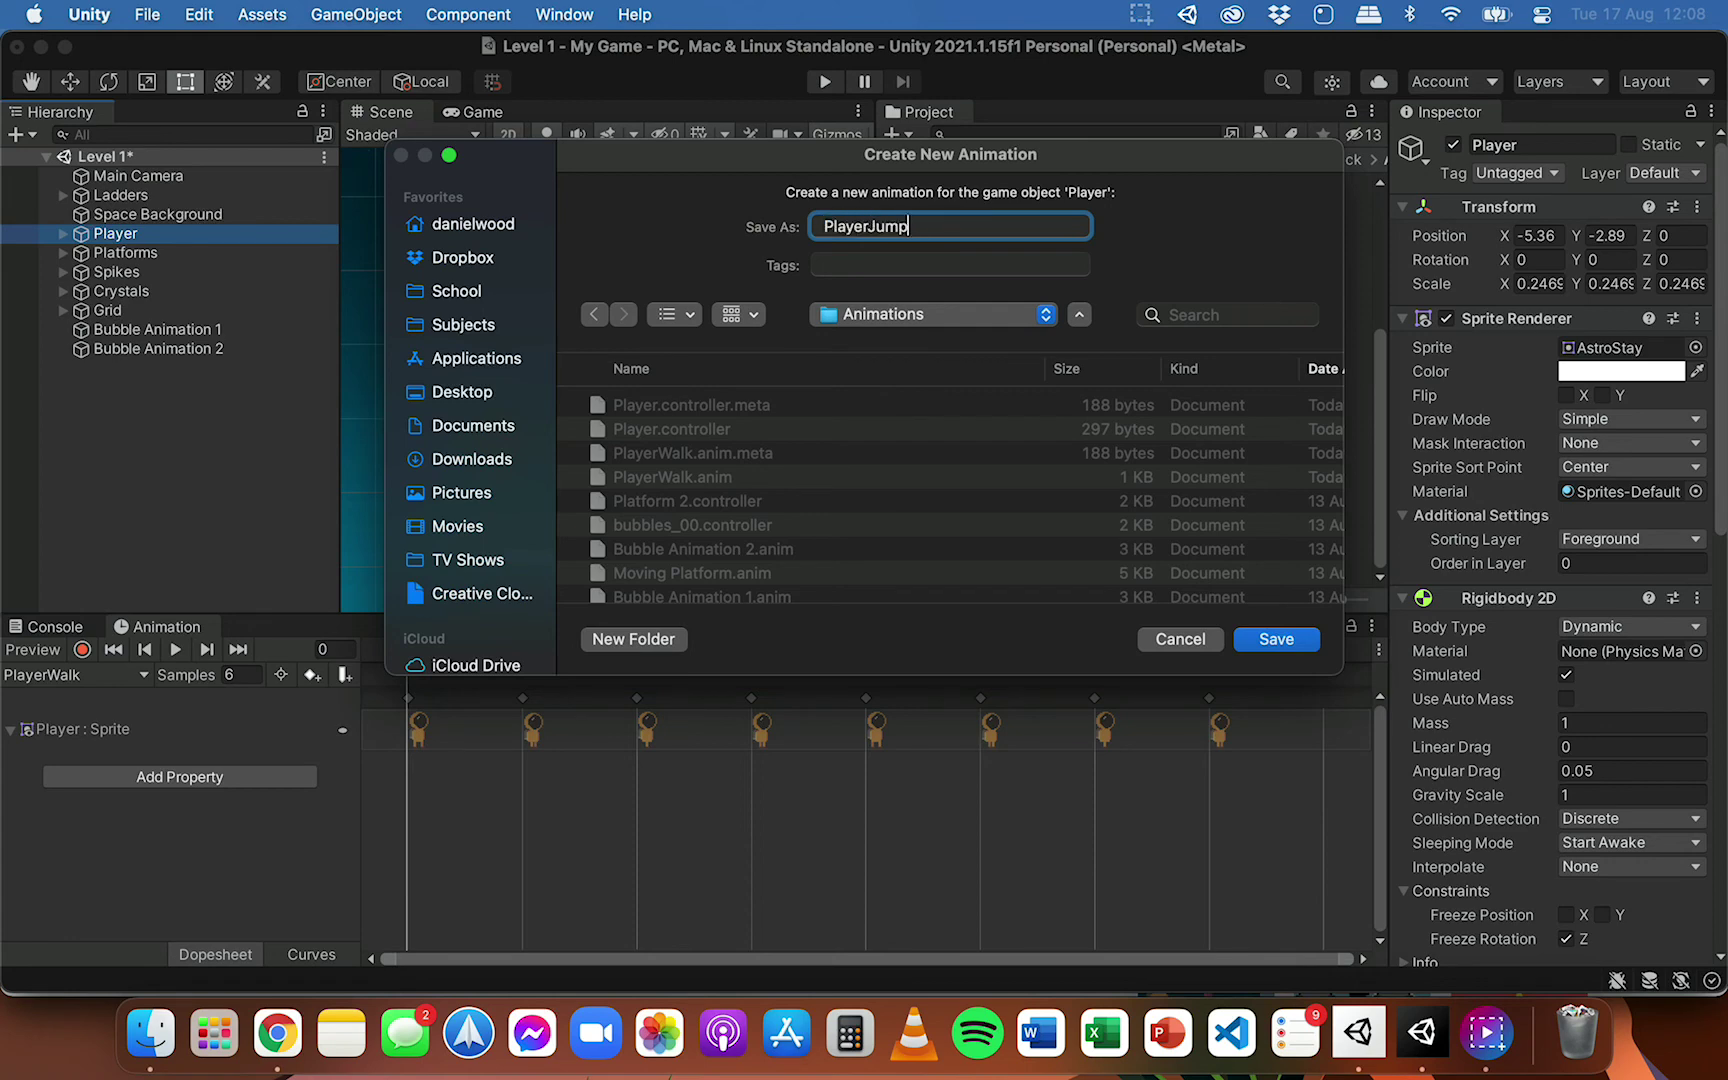
left_click(1278, 639)
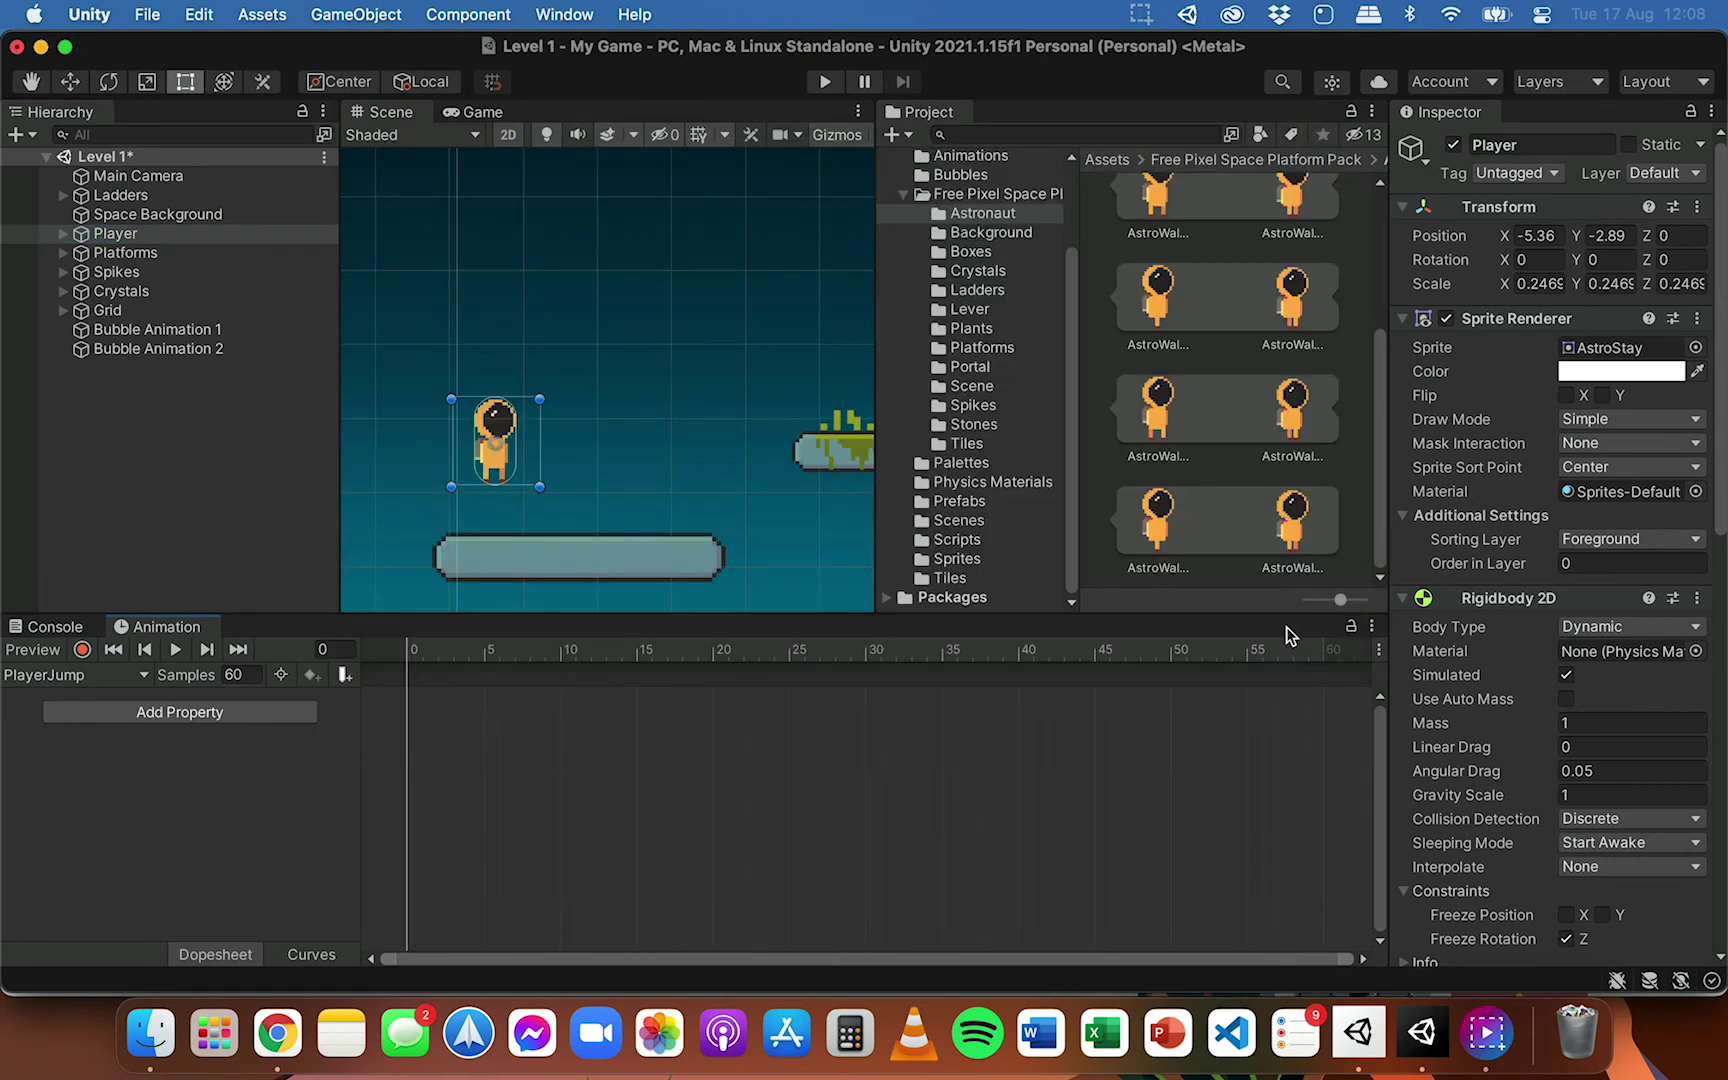
left_click(85, 677)
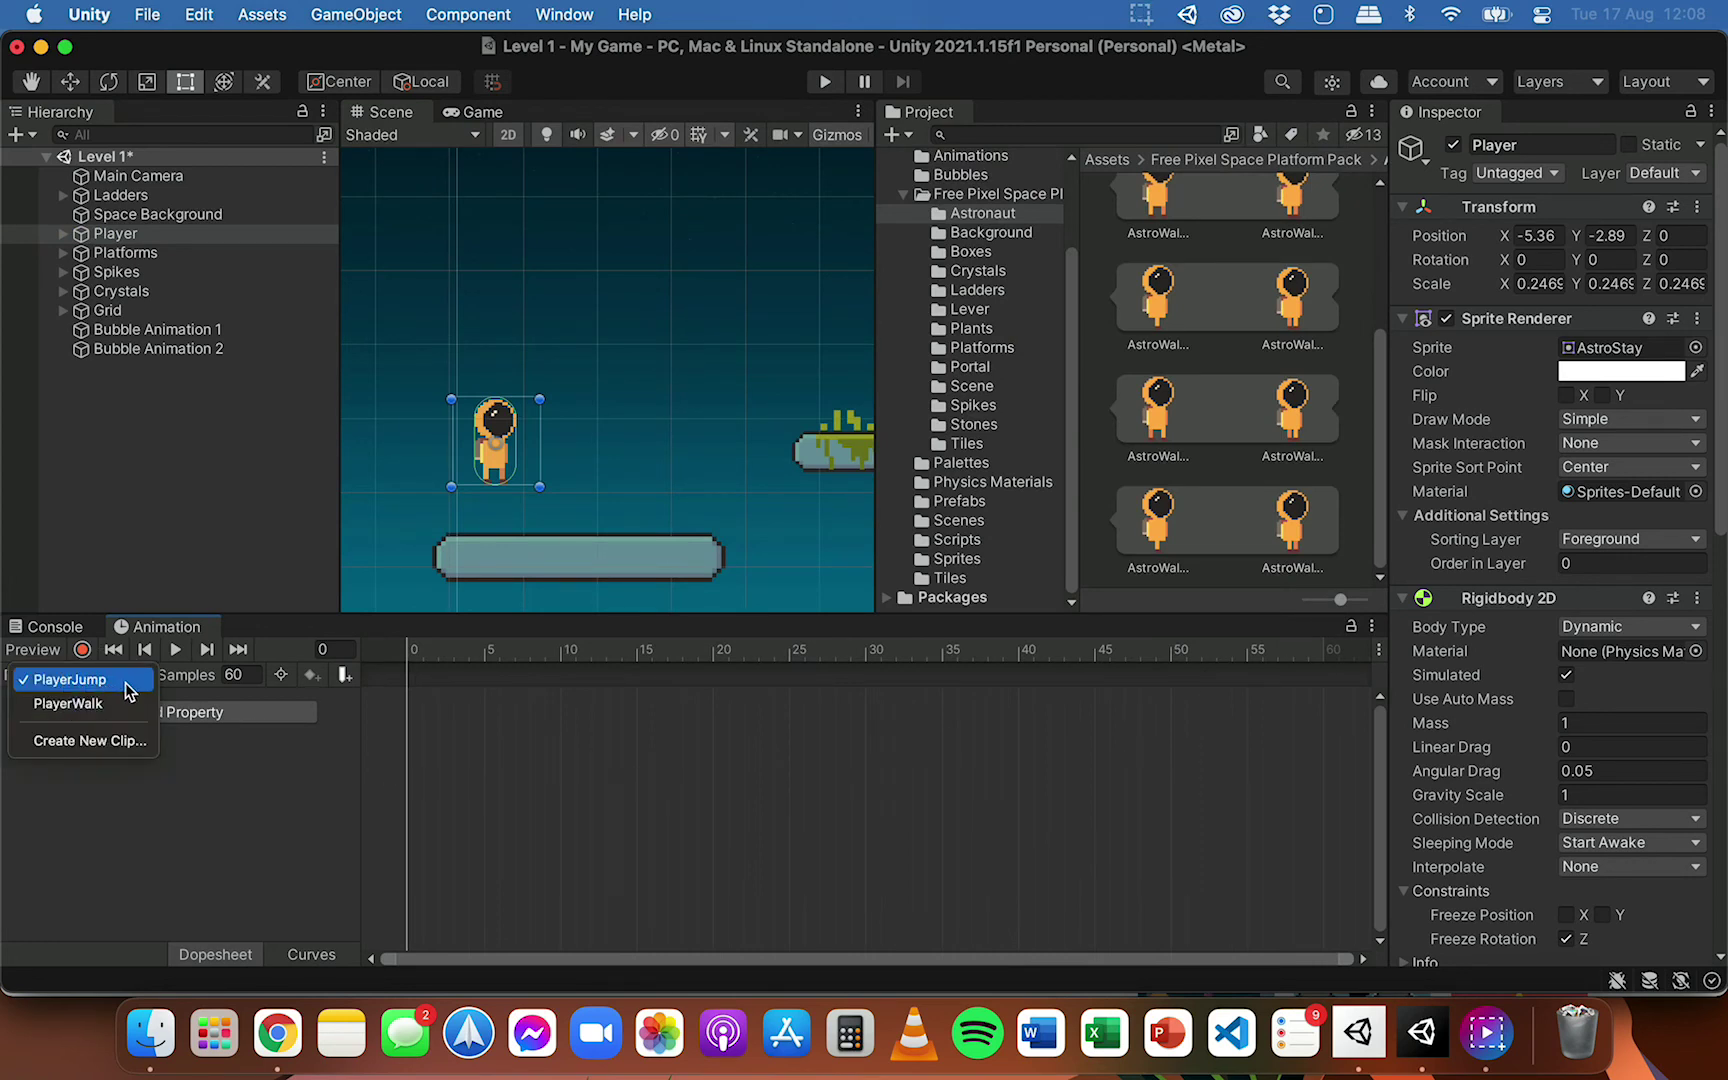
left_click(125, 682)
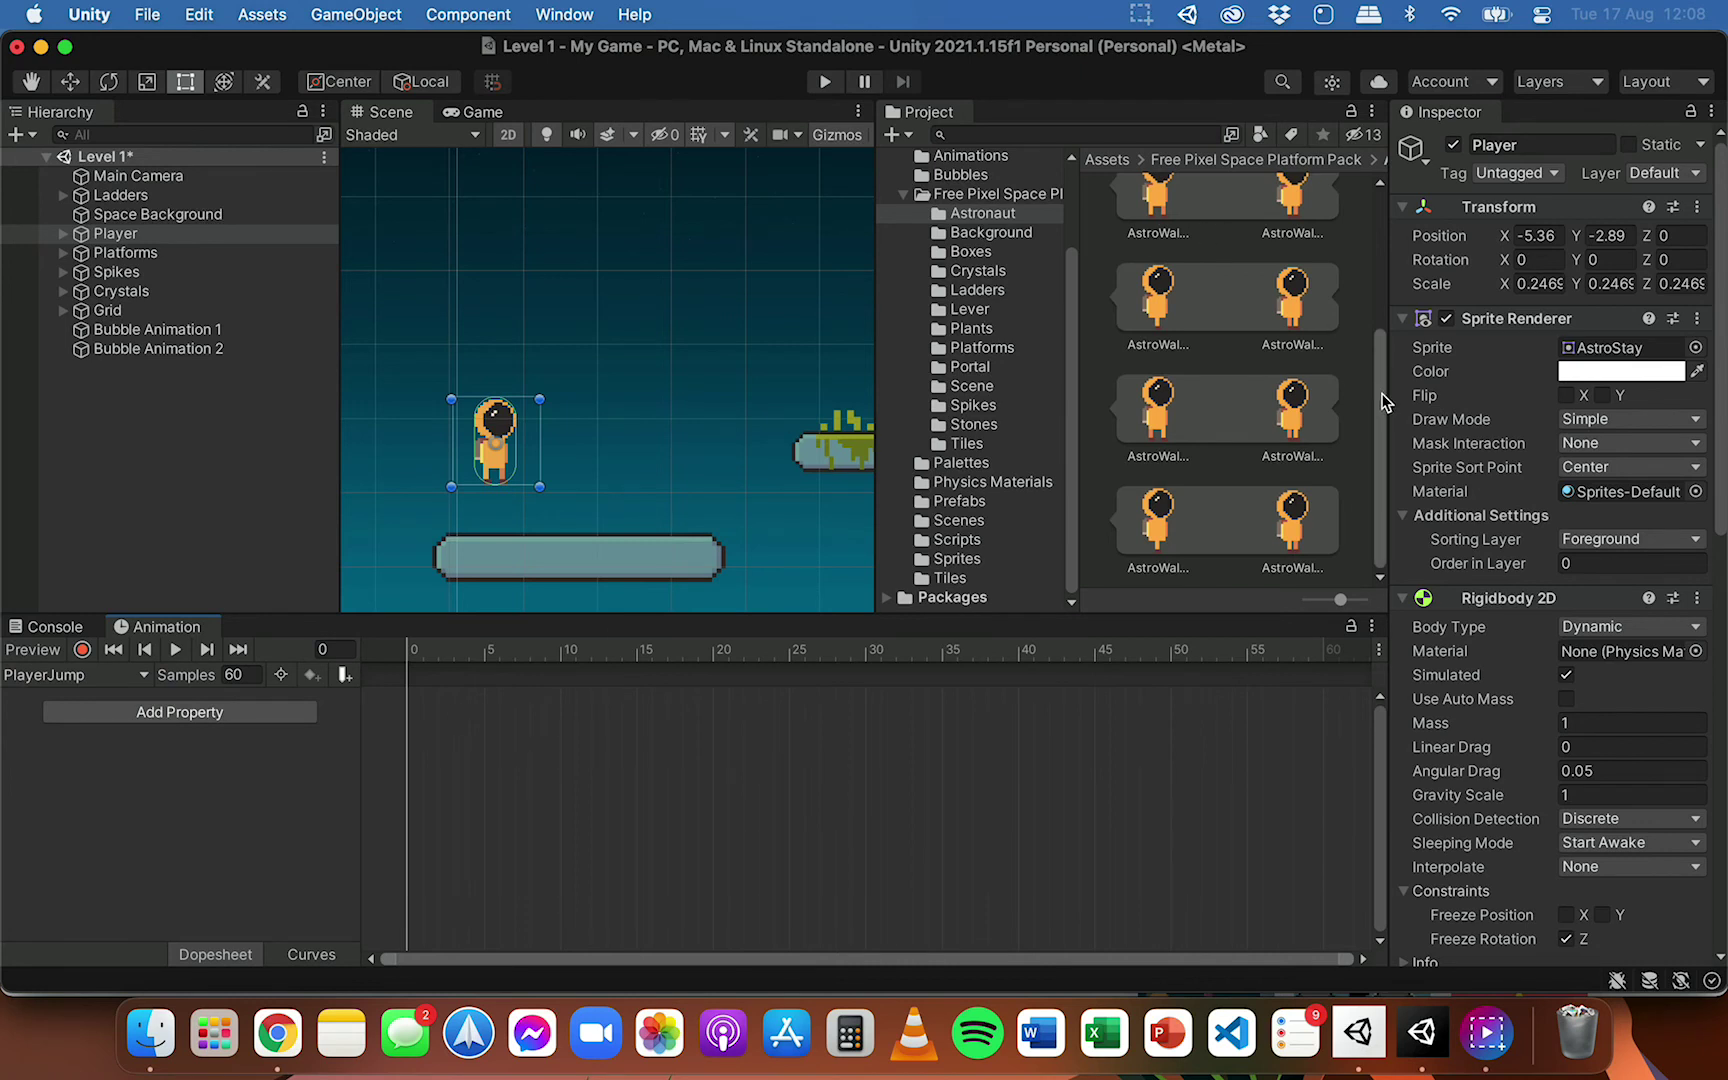
Collapse the AstroWalk sprites, expand the AstroJump sprite sheet in the Astronaut folder, and set the PlayerJump sample rate to 8
left_click_drag(1384, 366, 1384, 285)
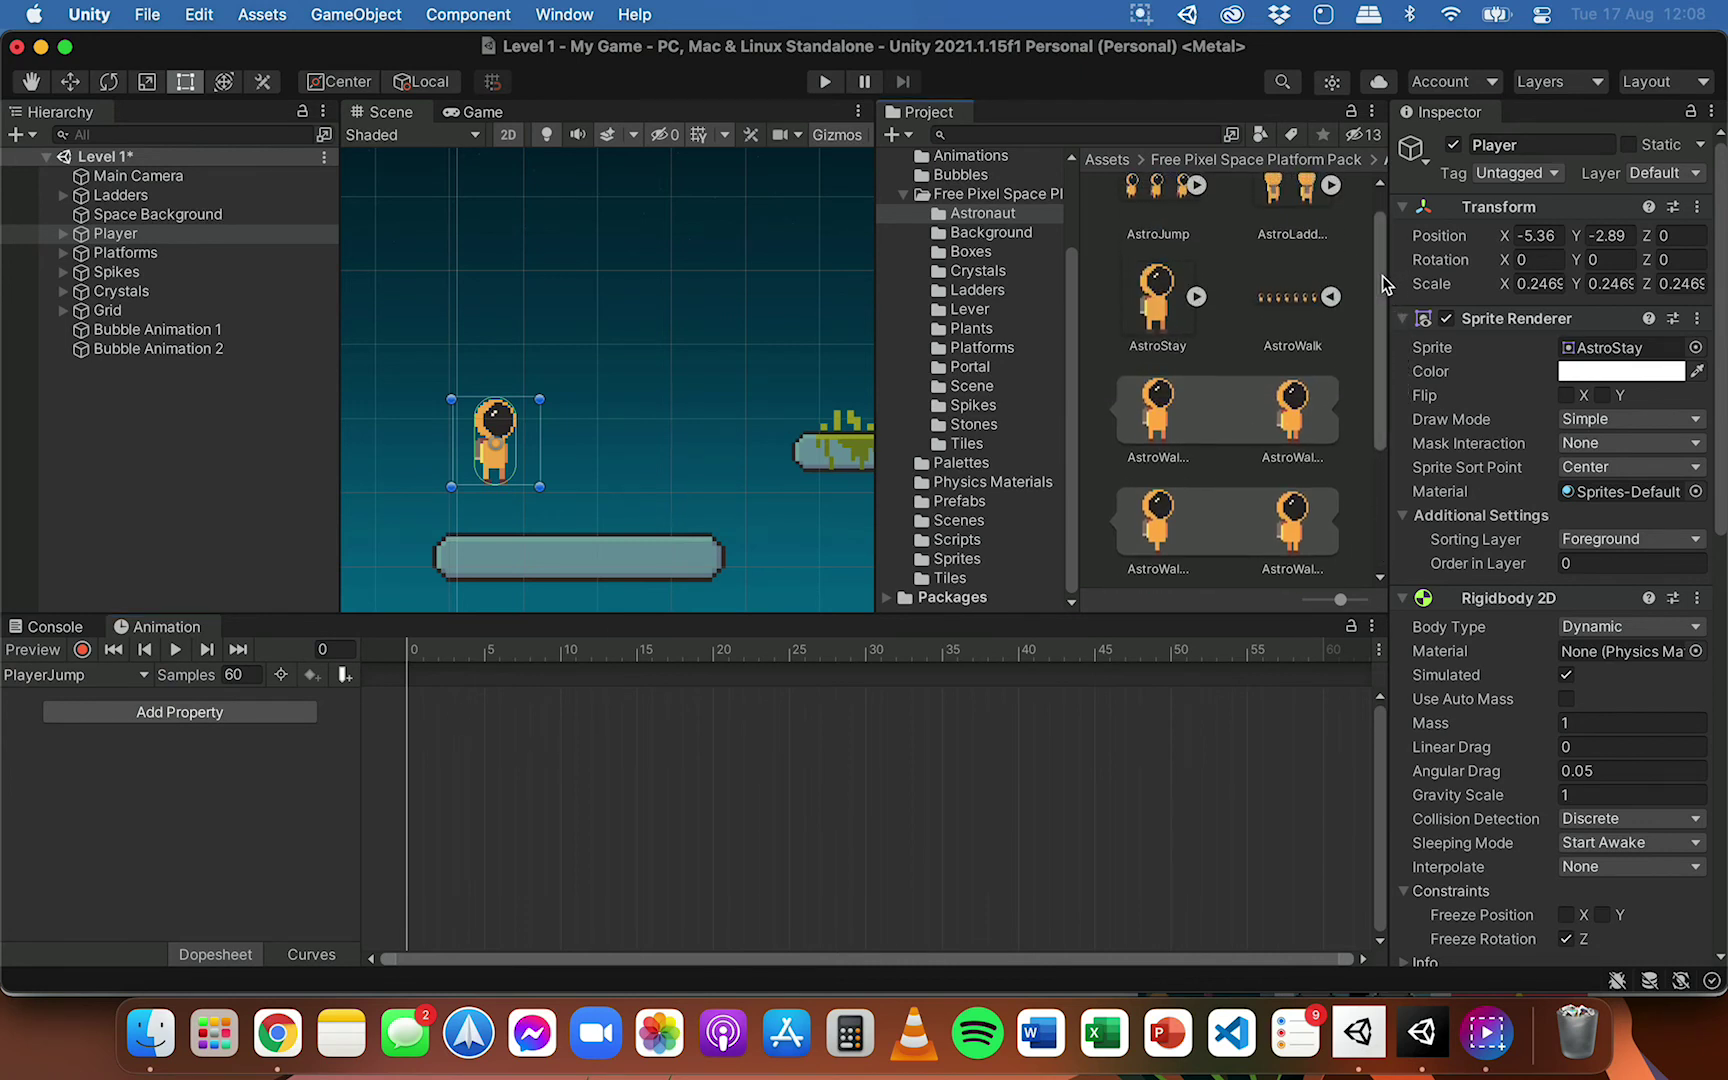
left_click(1331, 296)
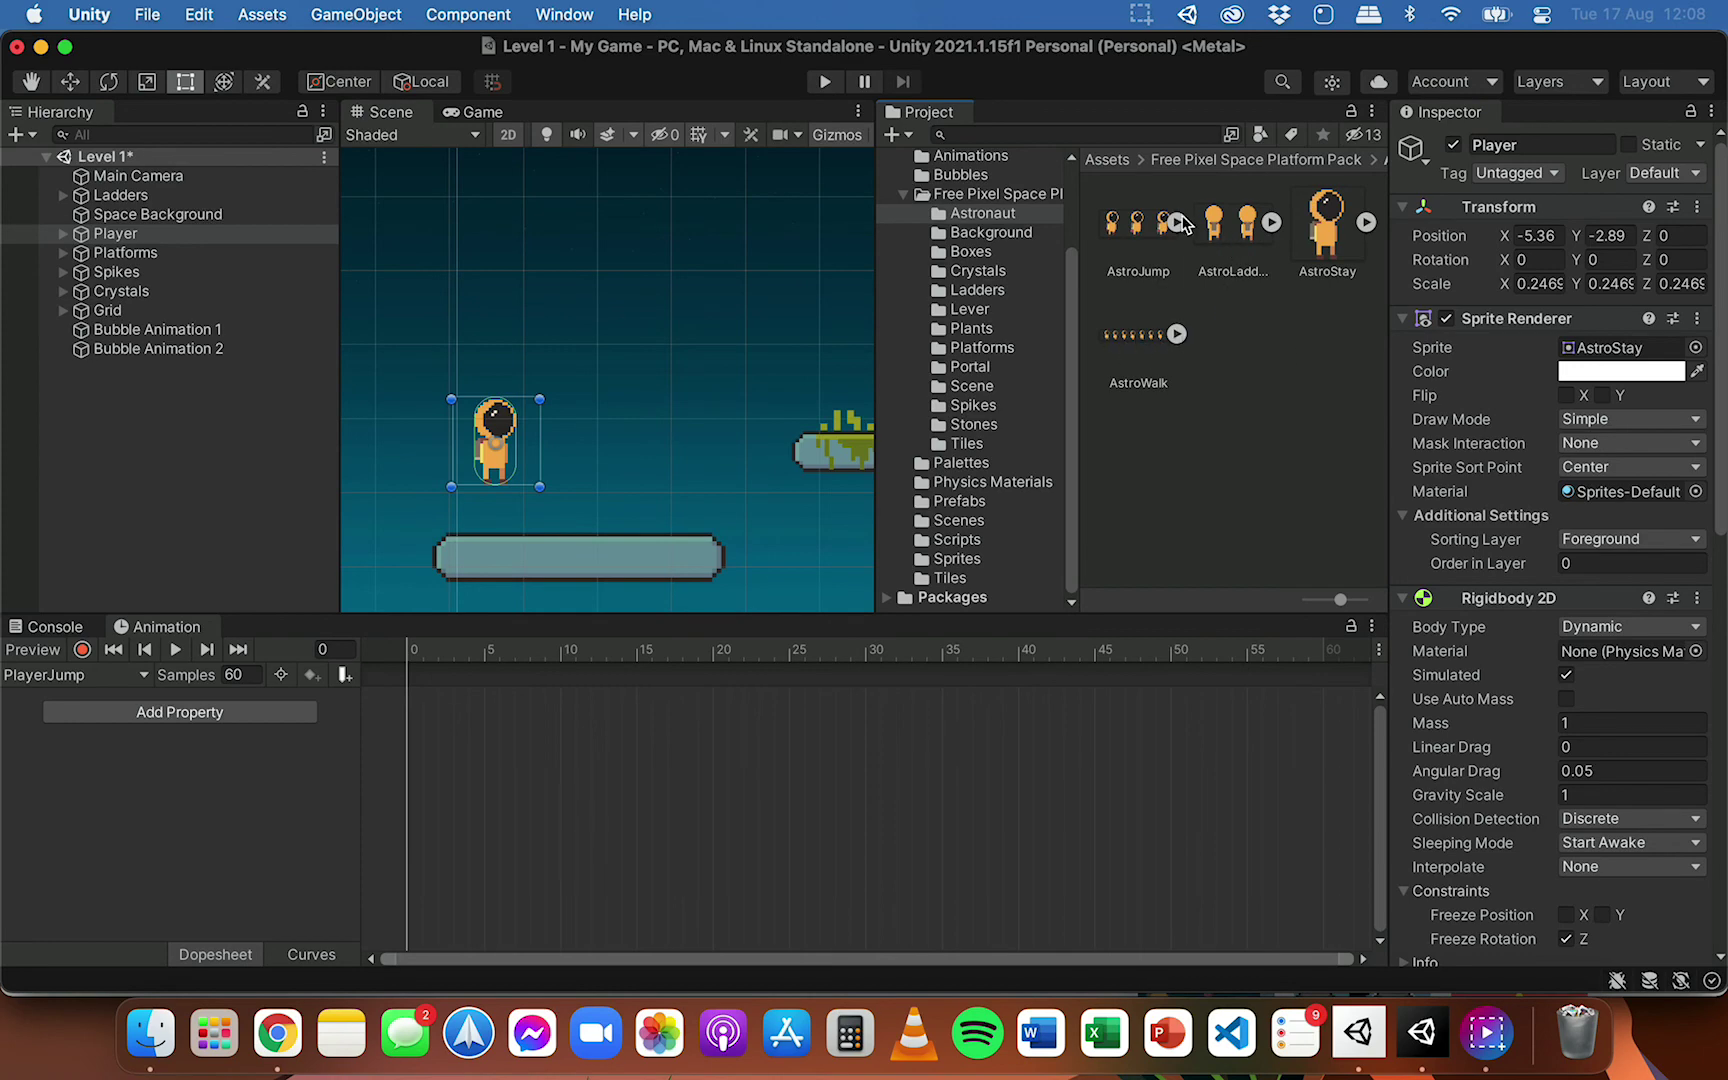
left_click(1140, 232)
left_click(1177, 224)
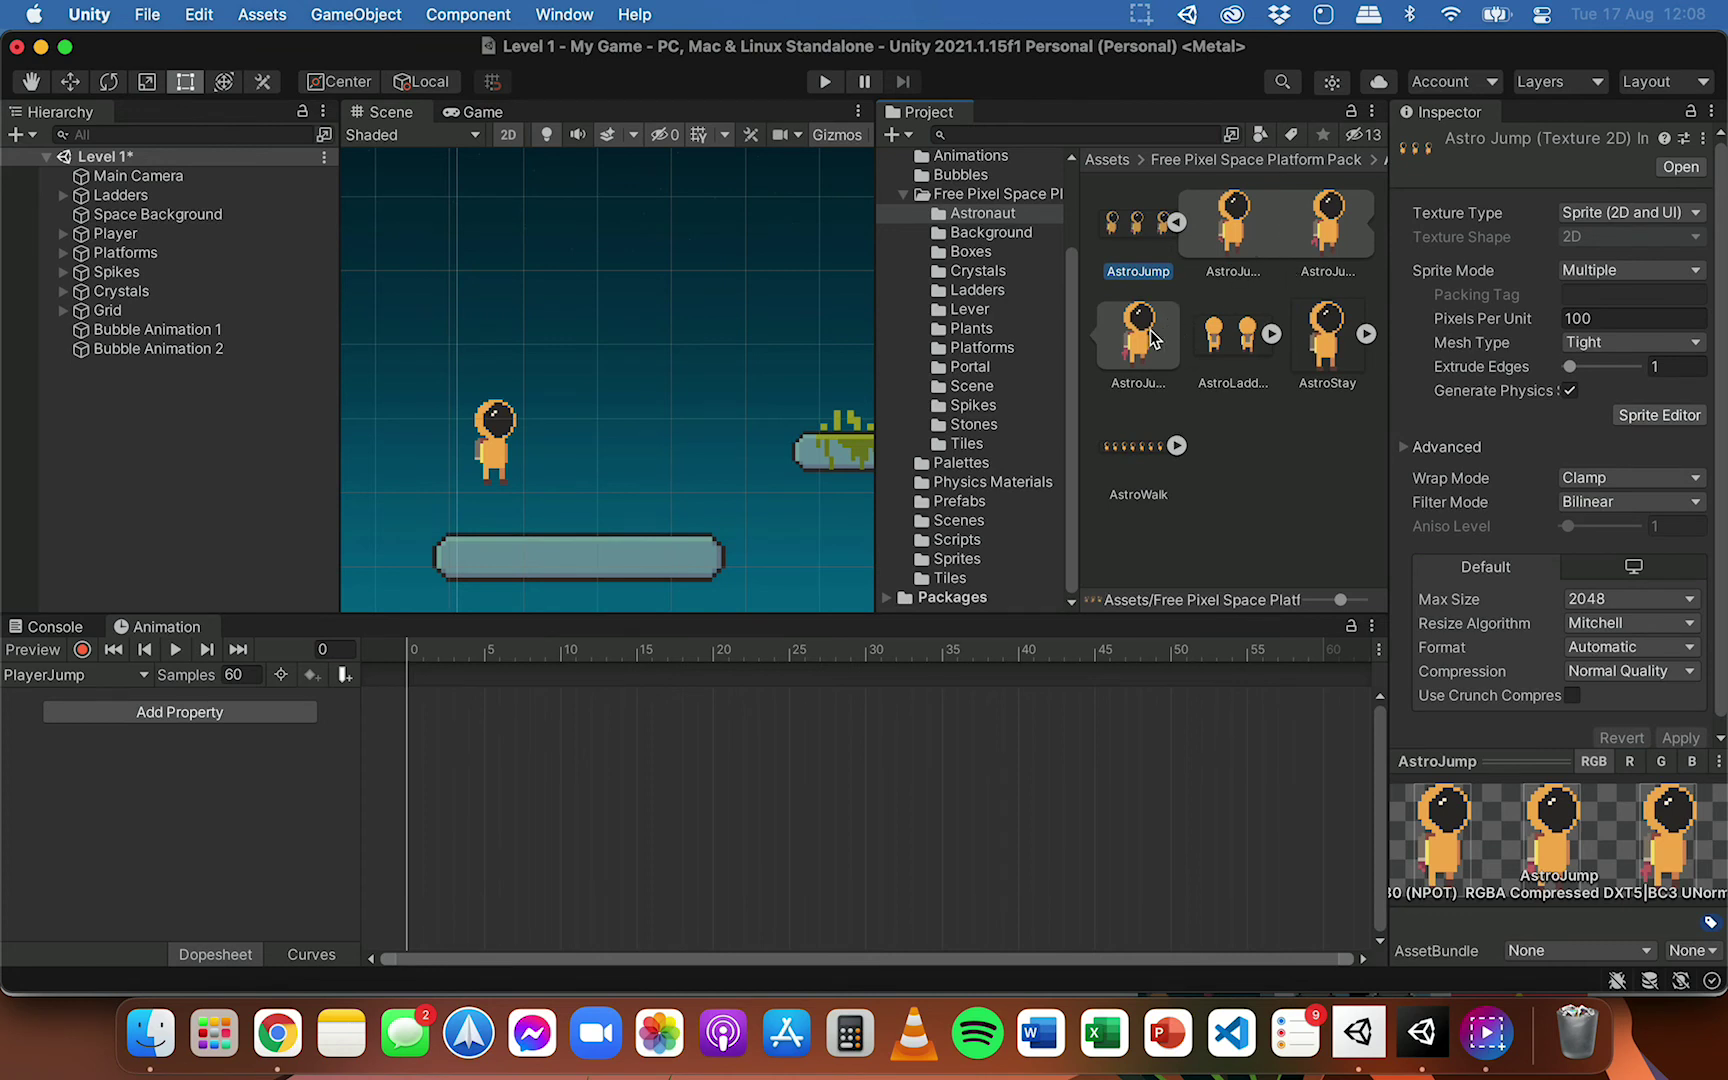
left_click(240, 674)
type("8")
key("Return")
Place the three AstroJump sprites in order at frames 0 to 2 of the PlayerJump timeline and preview the clip
left_click_drag(1235, 224, 421, 738)
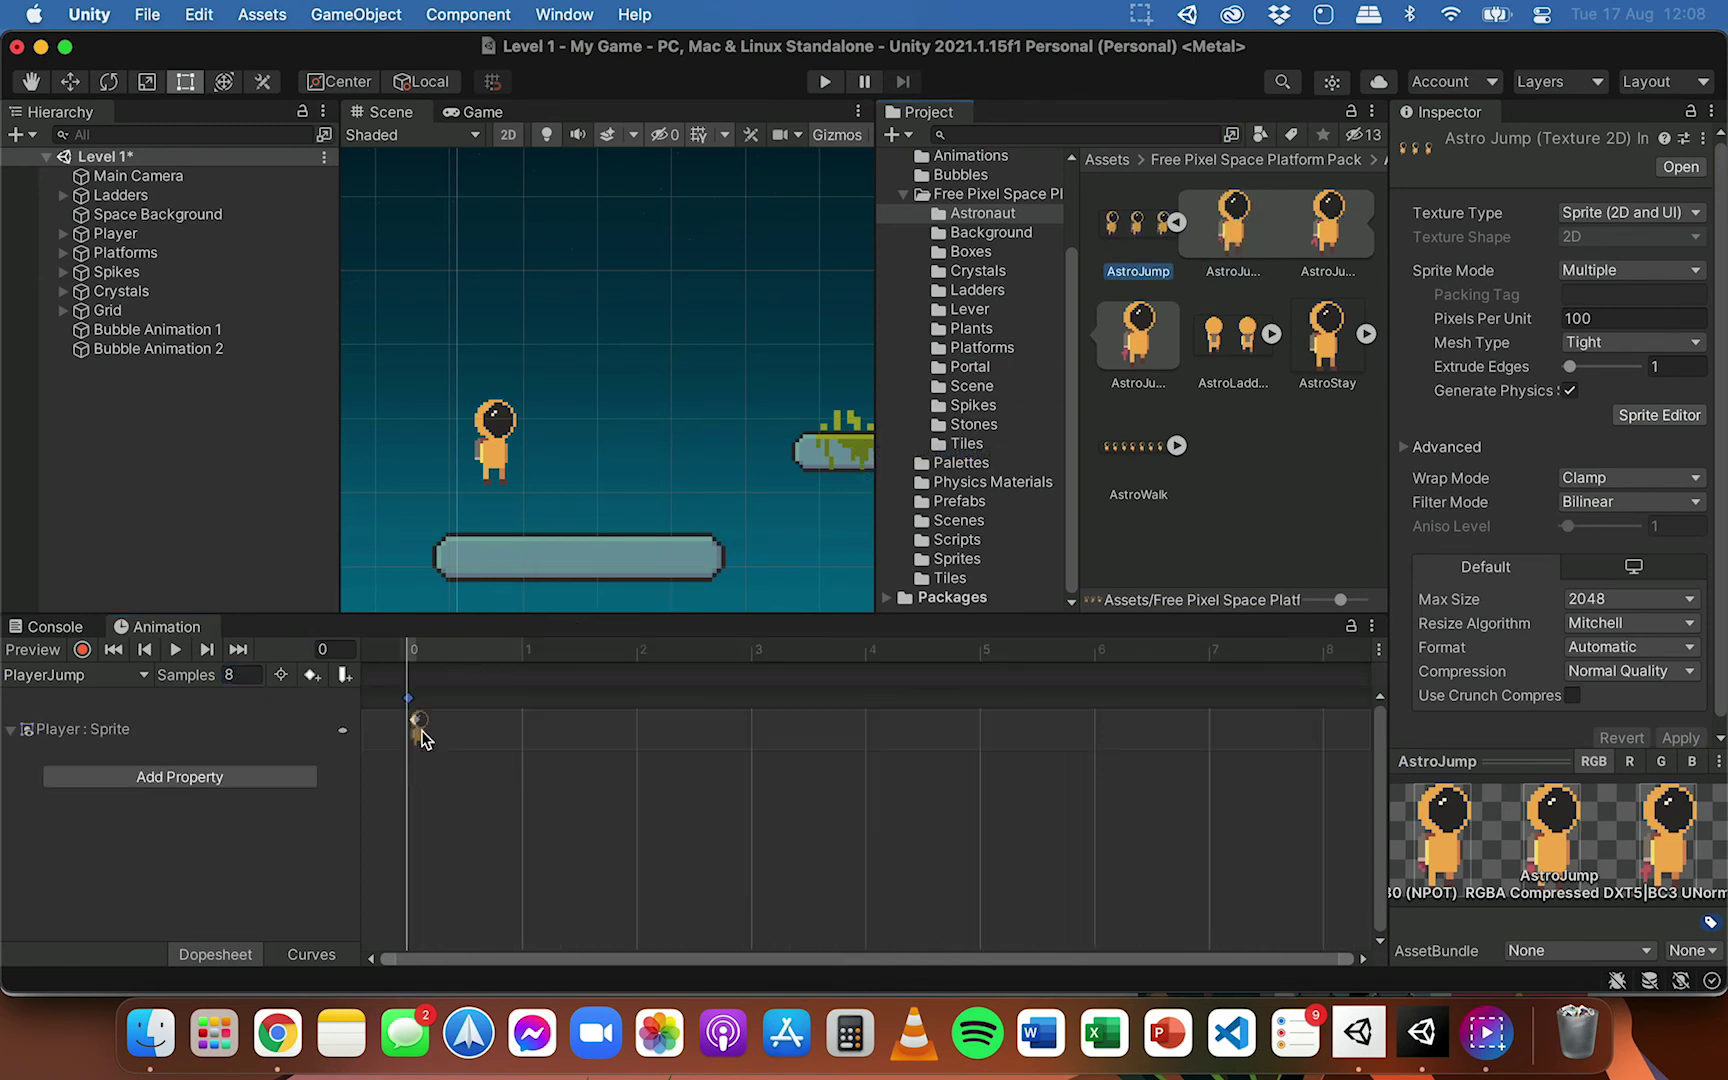
left_click_drag(1345, 222, 559, 744)
left_click(1137, 345)
left_click_drag(1137, 345, 672, 740)
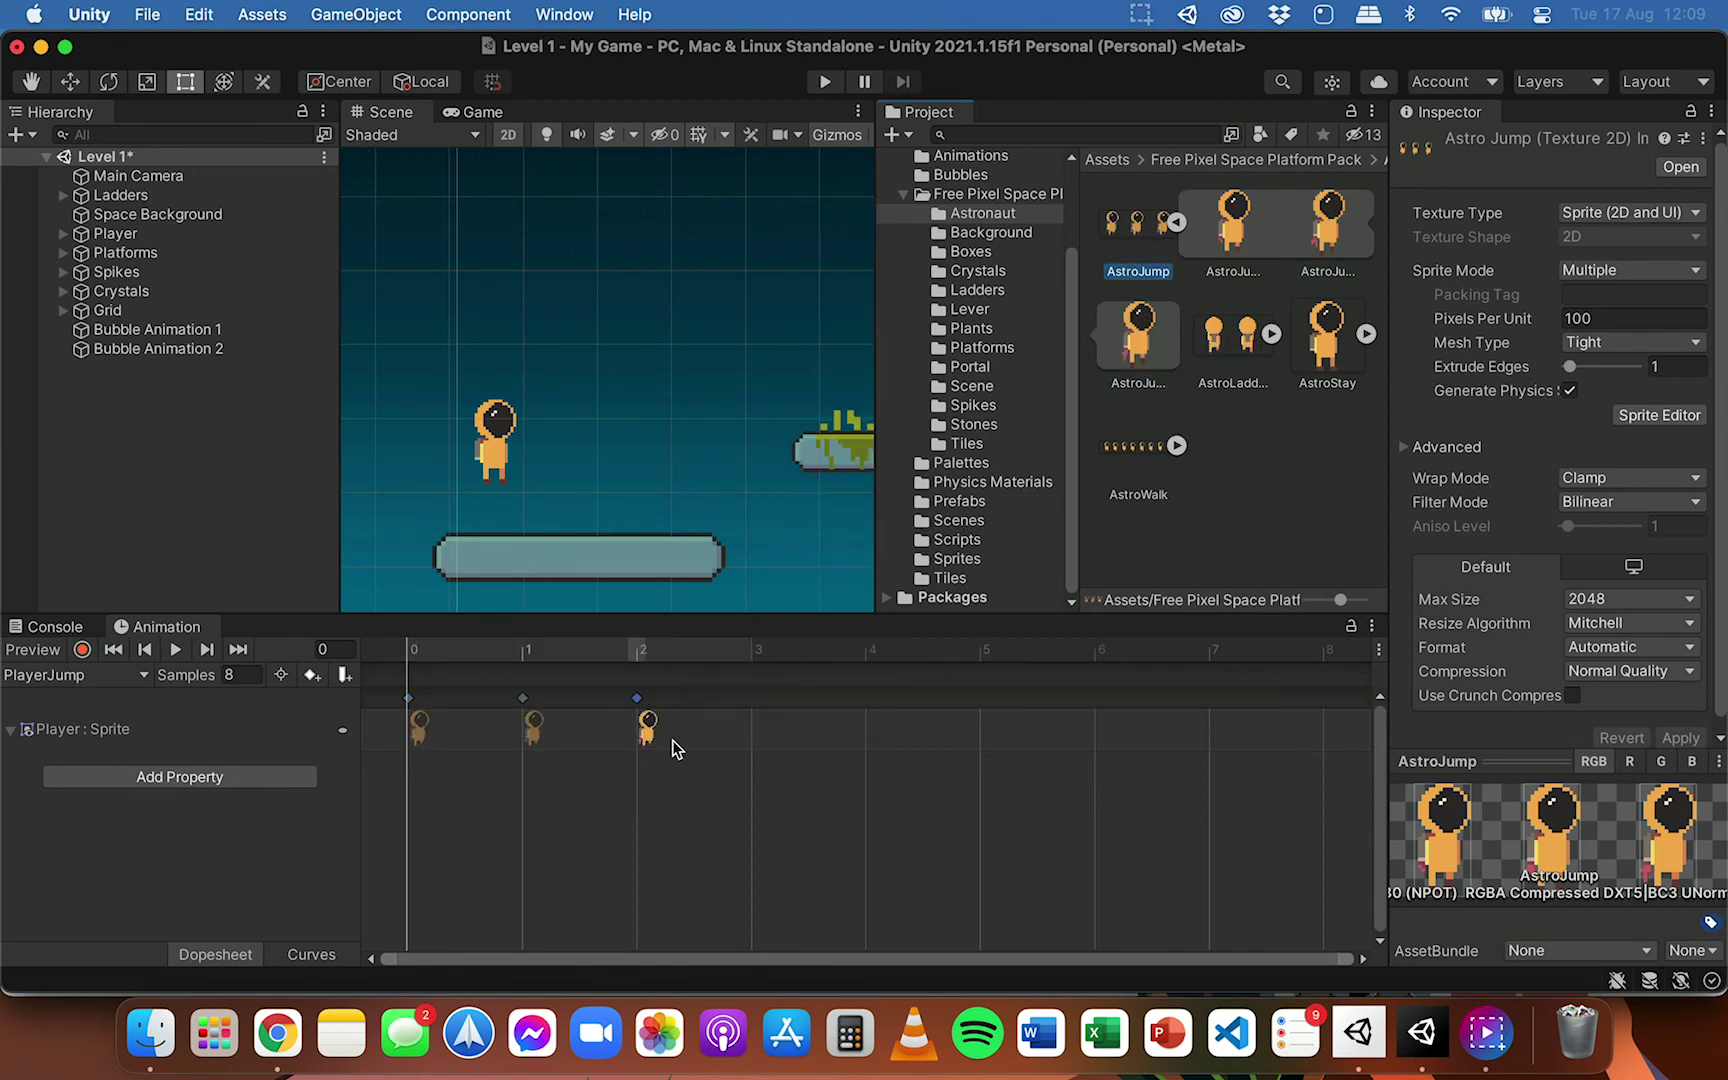
left_click(179, 650)
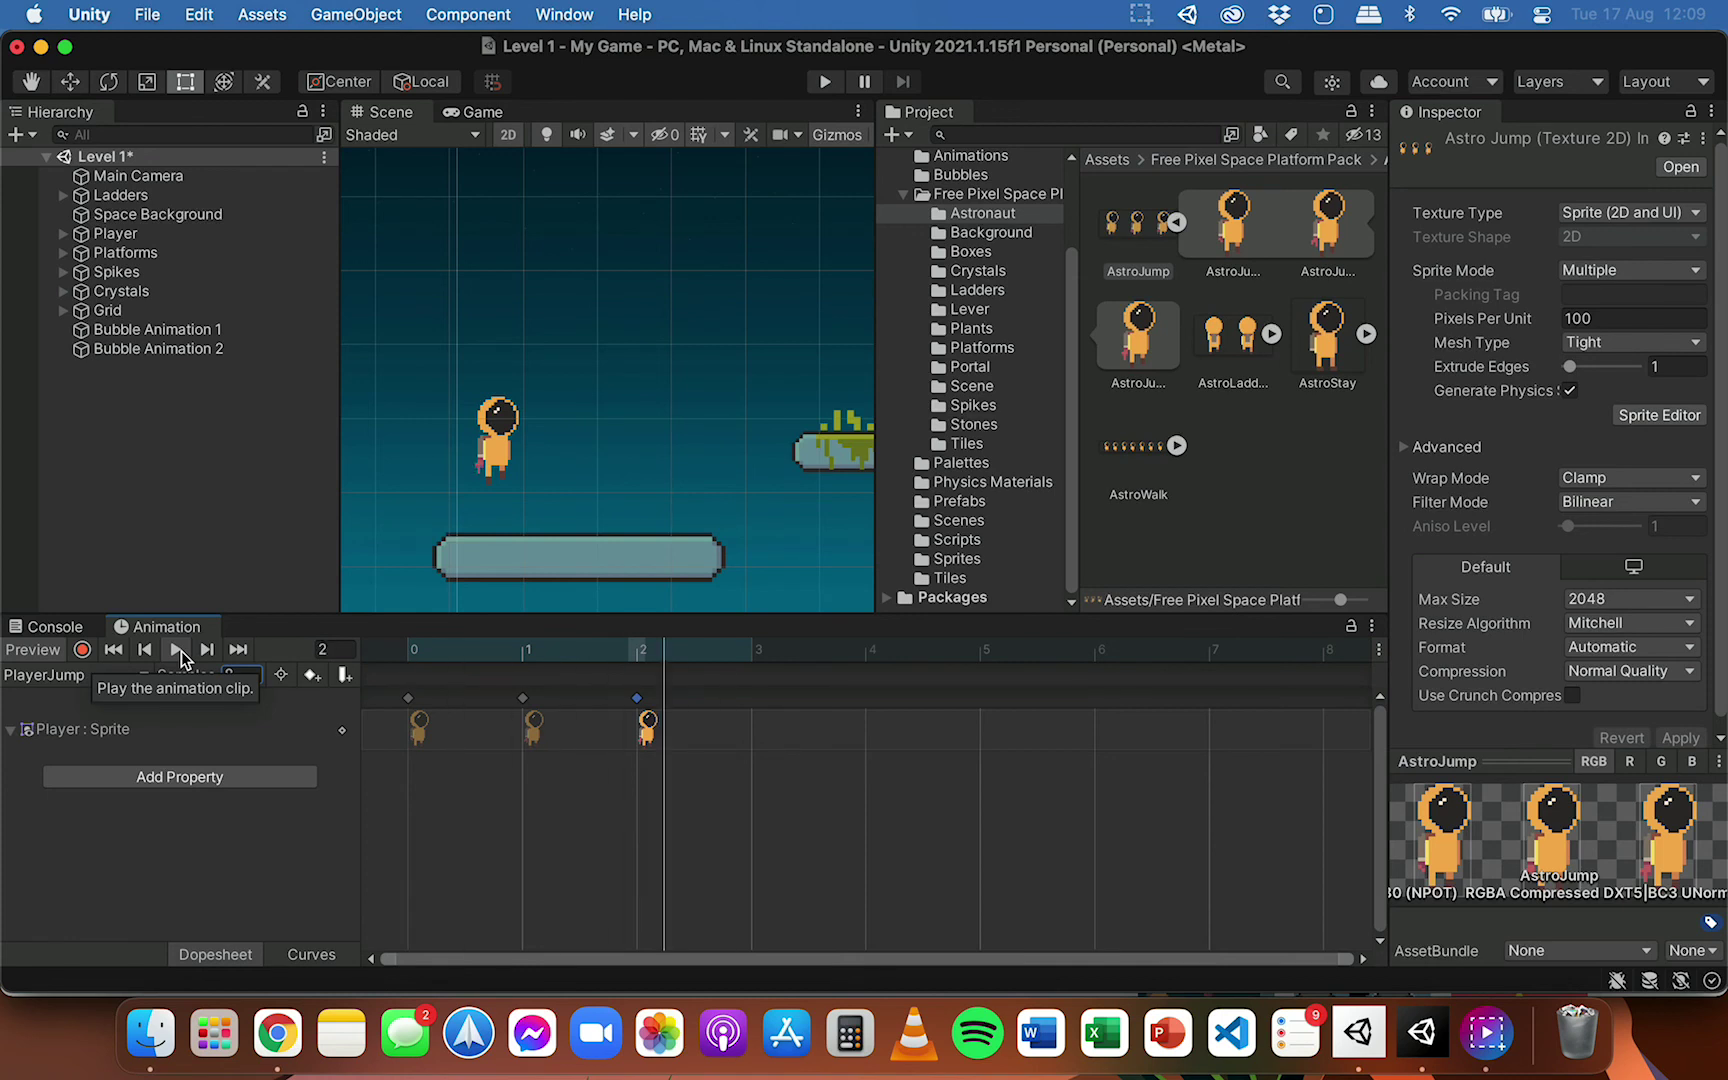
left_click(179, 650)
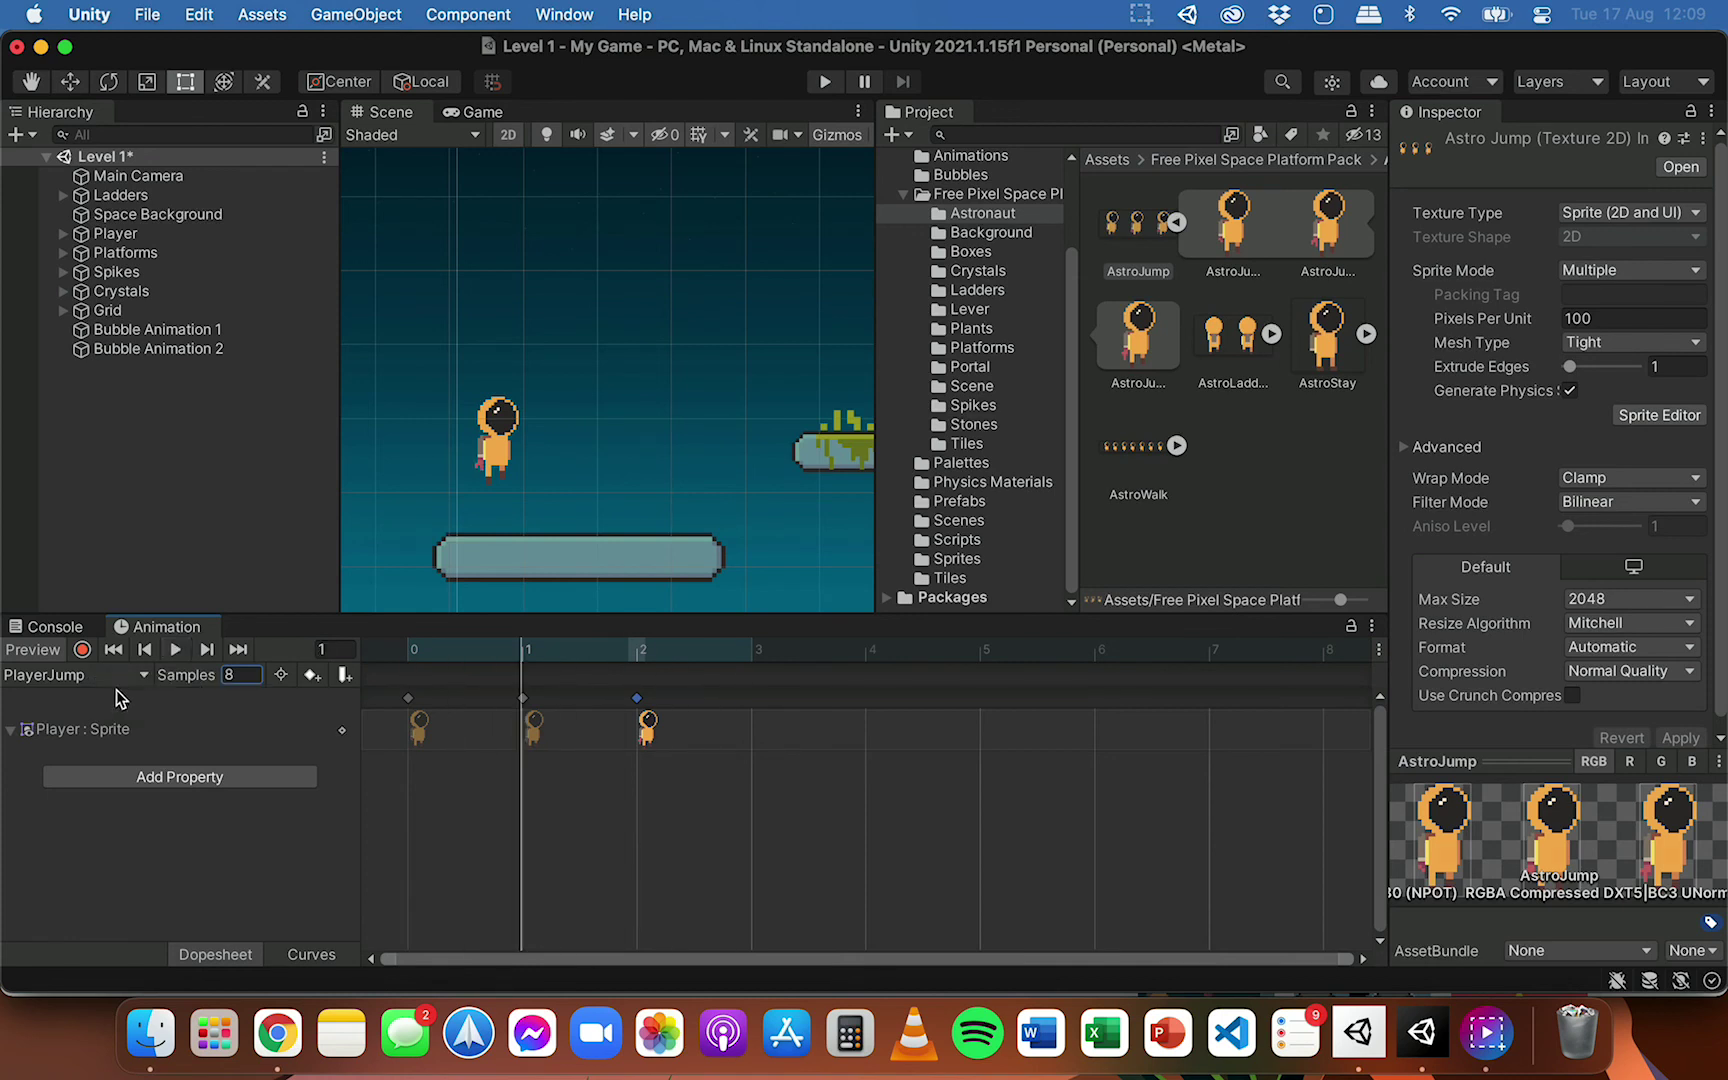
Create another Player animation clip named PlayerIdle in the Animations folder
left_click(53, 679)
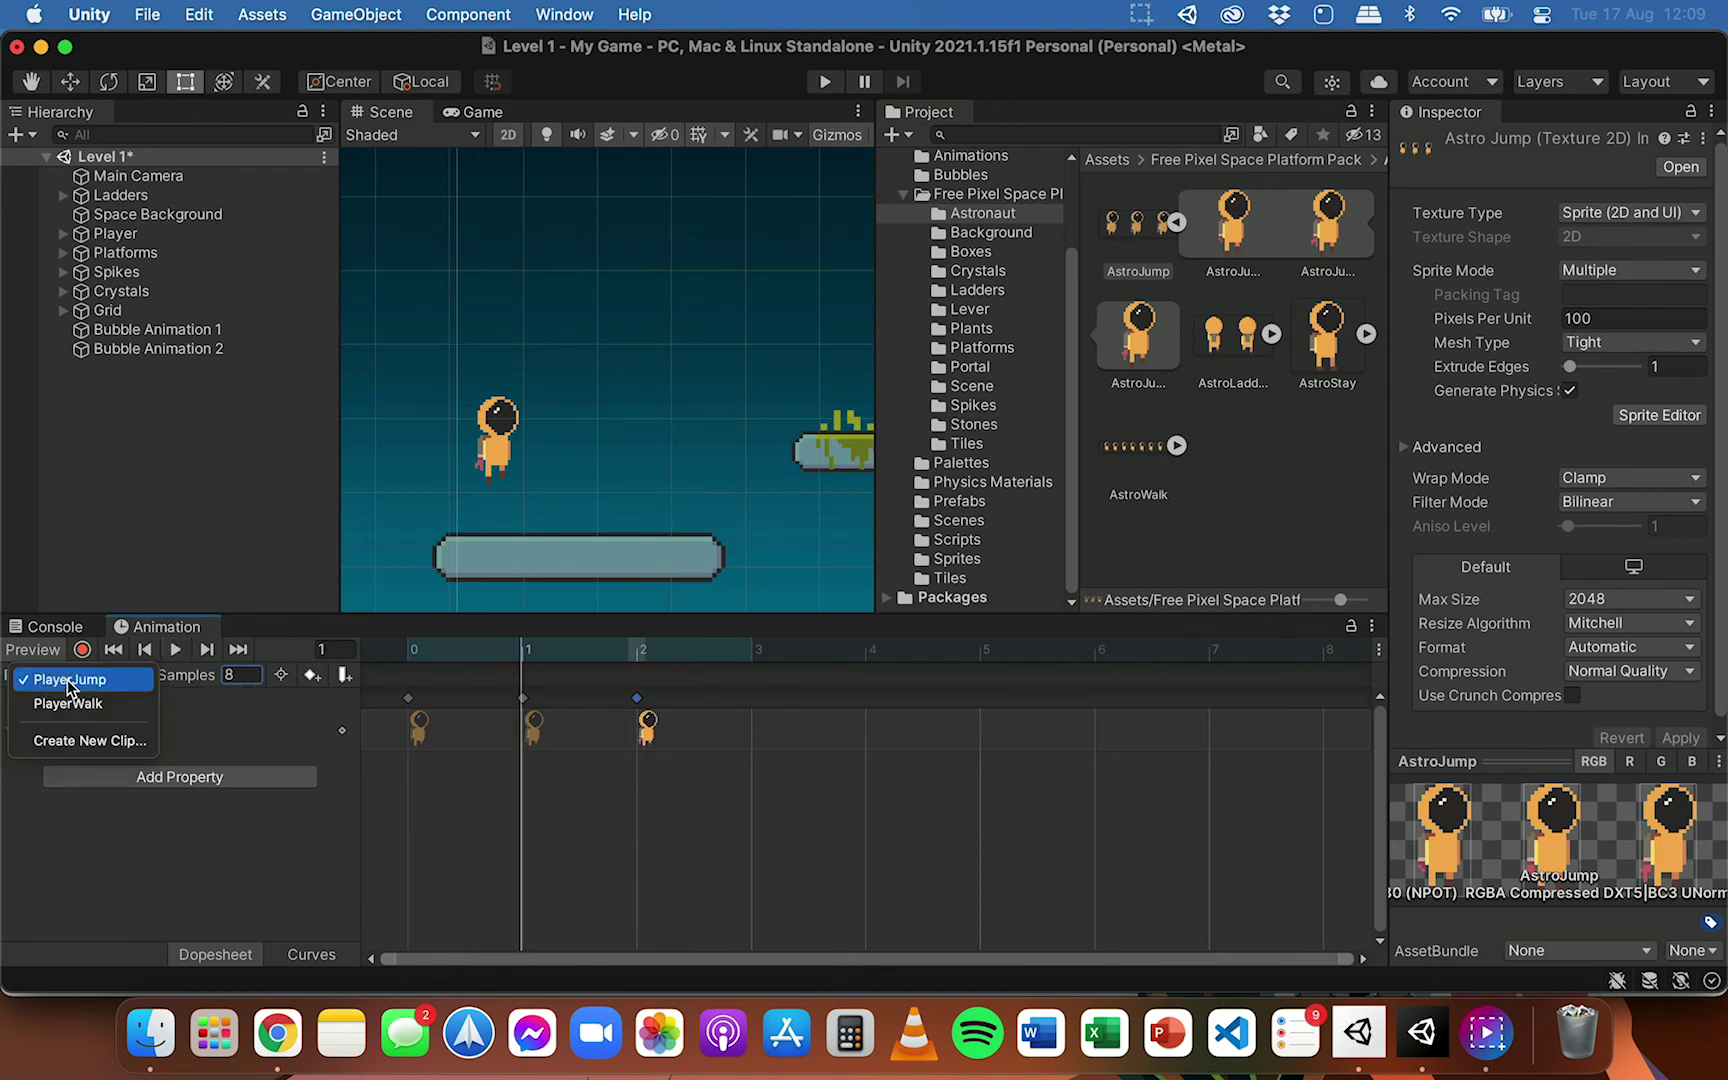
left_click(121, 744)
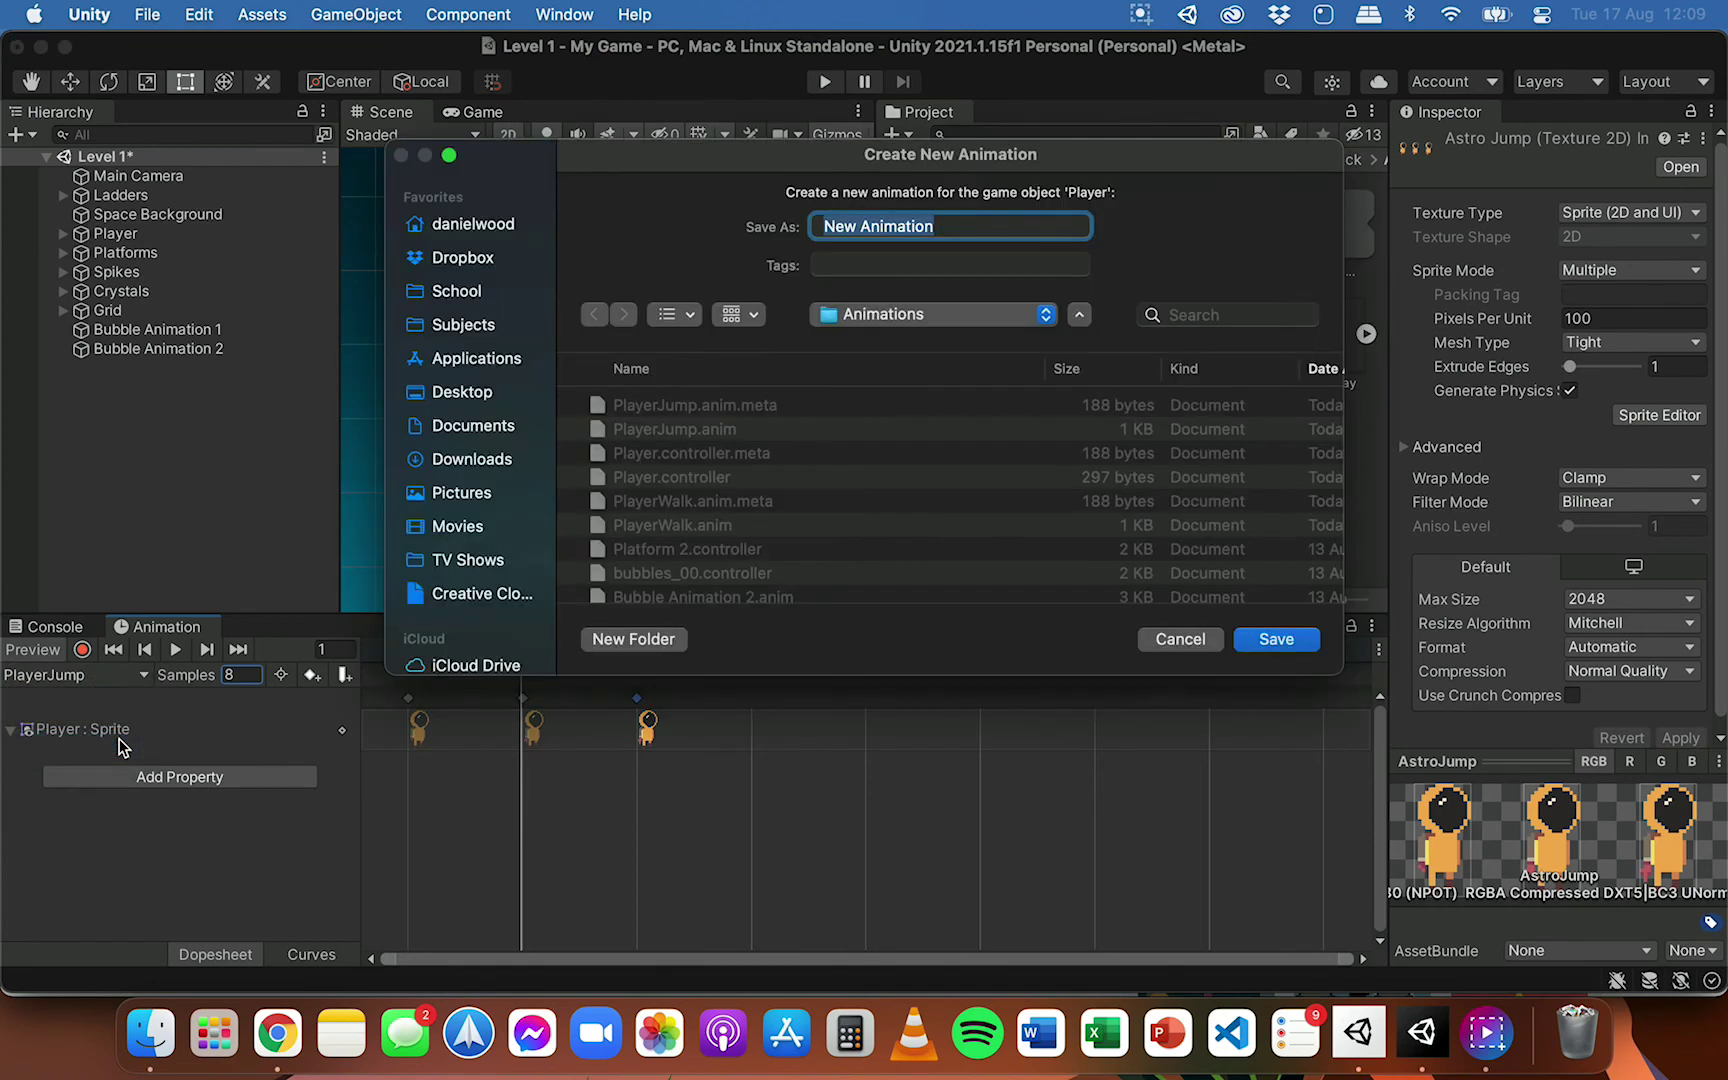
left_click(937, 316)
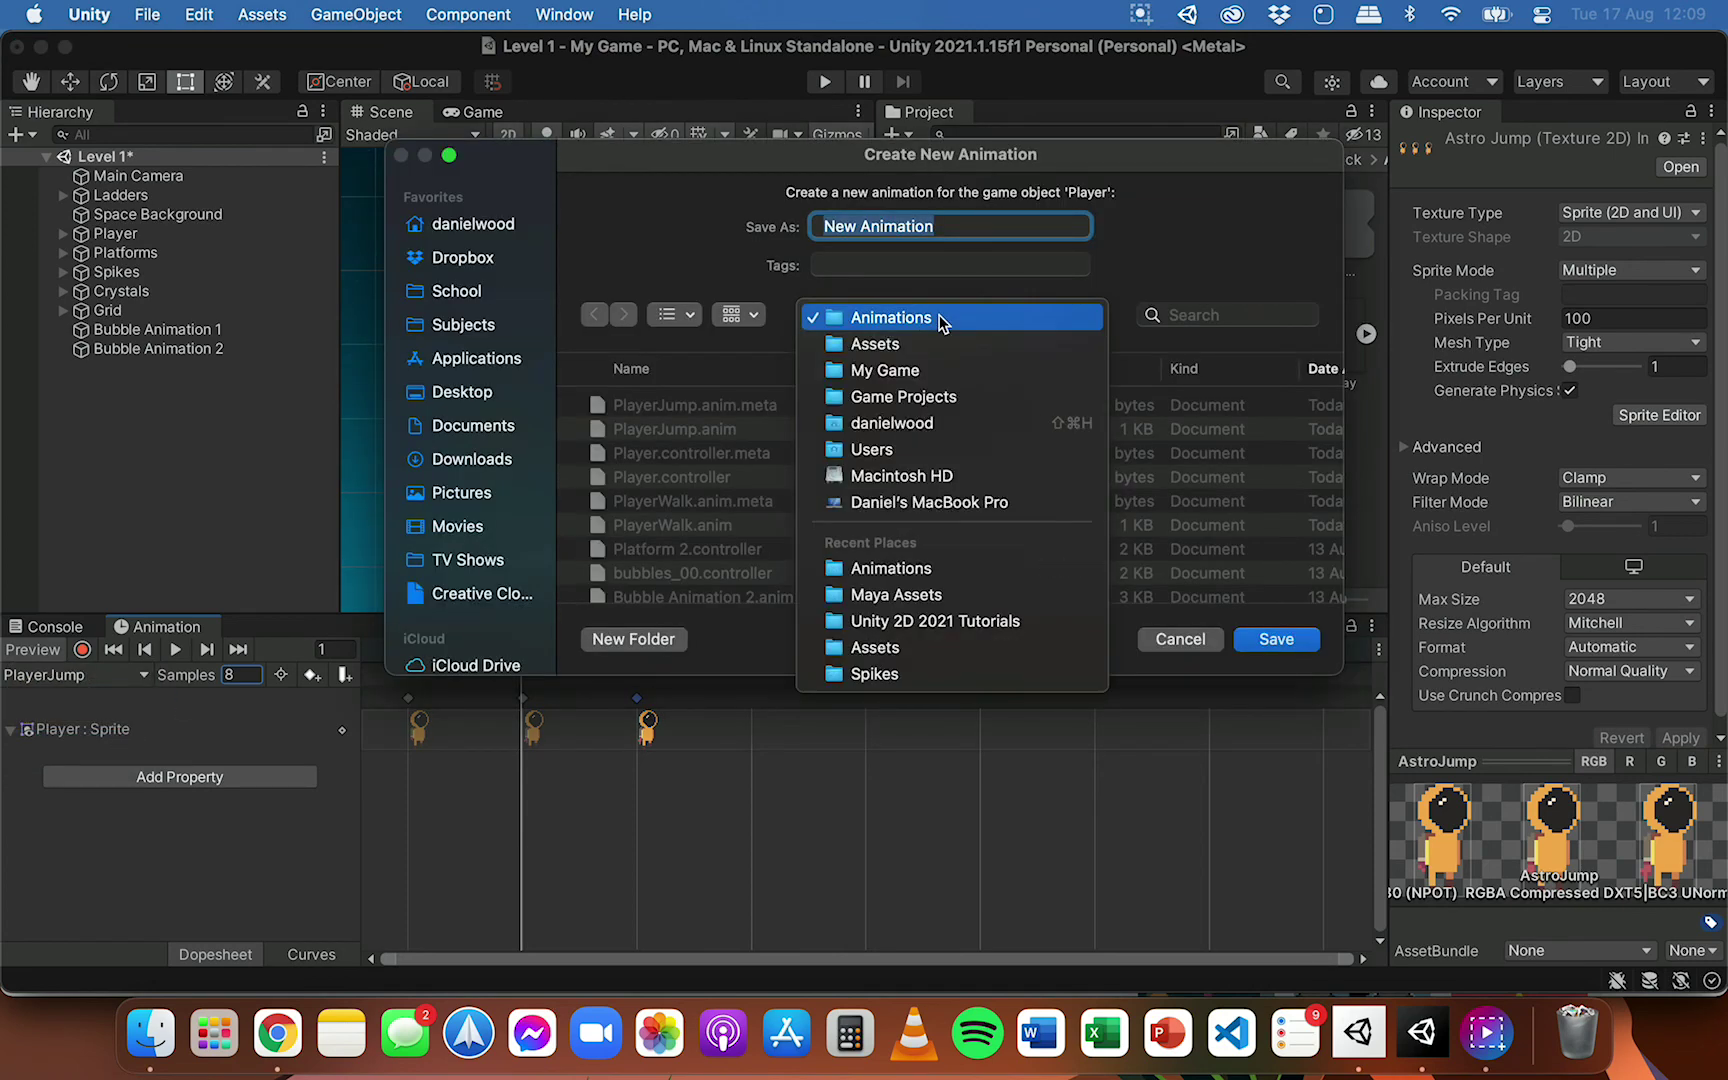
key("Escape")
type("PlayerIdle")
left_click(1276, 639)
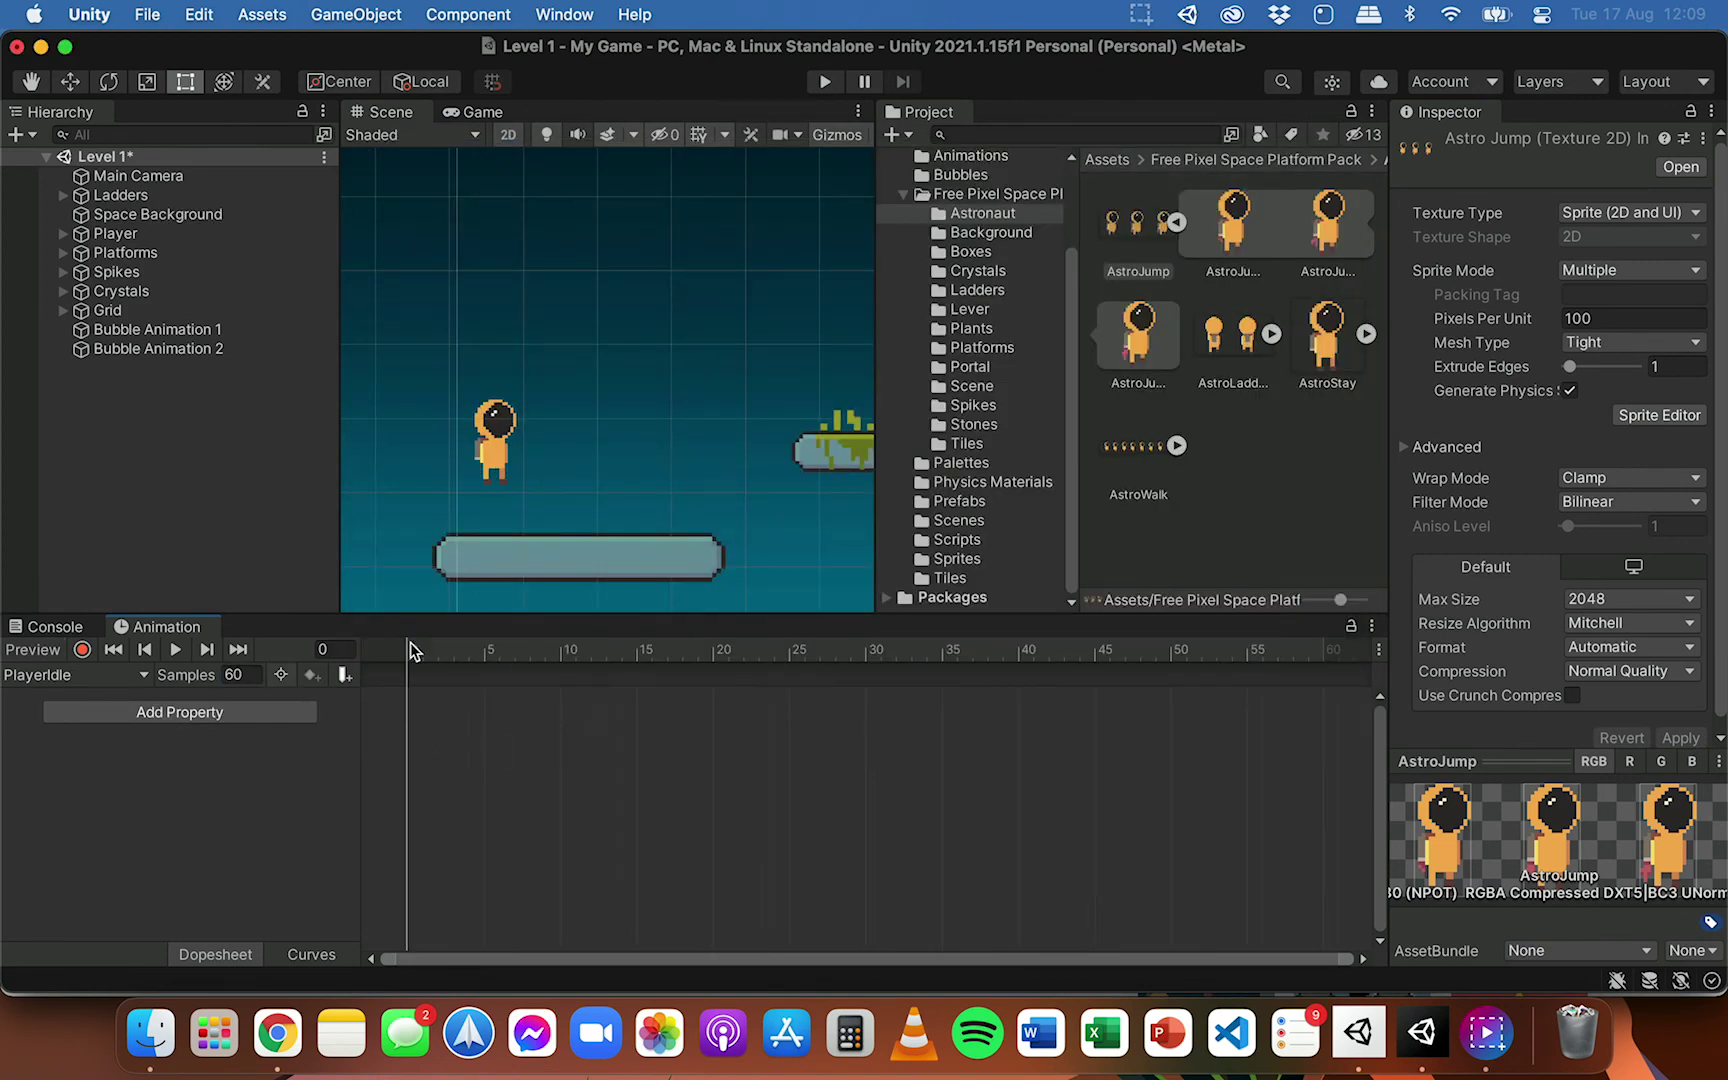
Collapse the AstroJump sprites and add the AstroStay sprite at frame 0 of the PlayerIdle timeline
left_click(1177, 225)
left_click(1328, 226)
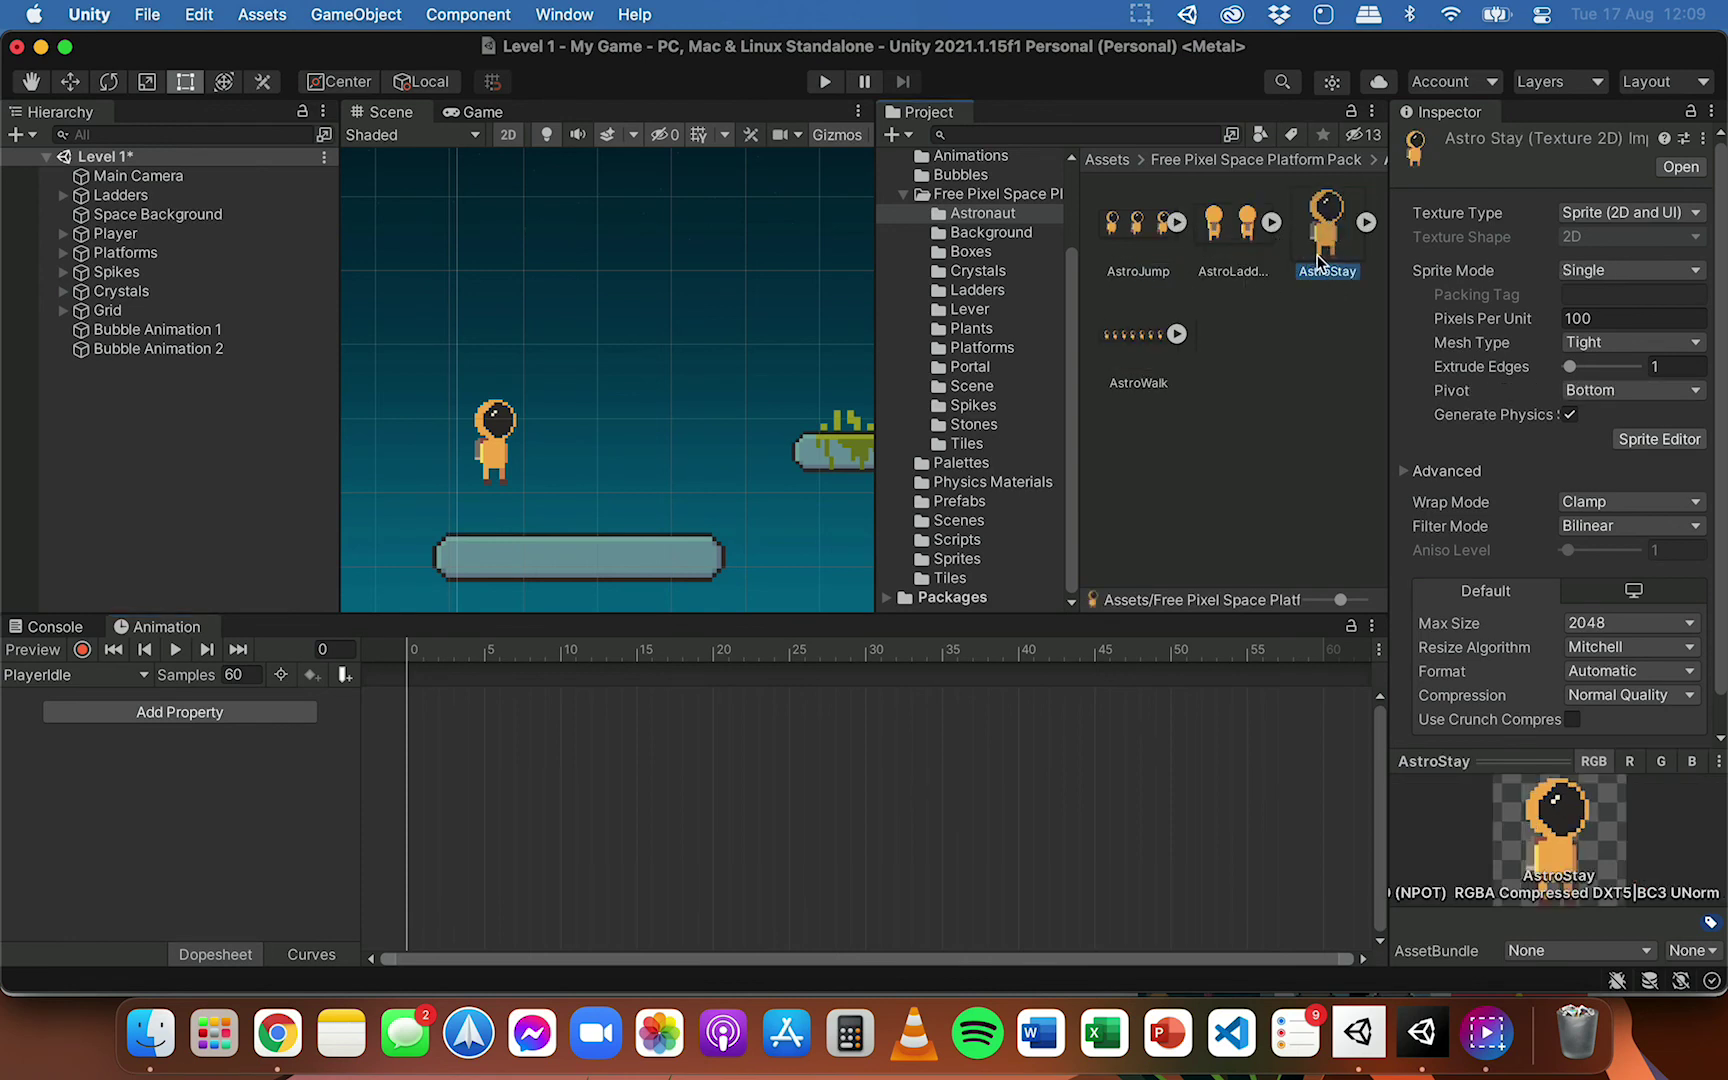
left_click(1366, 222)
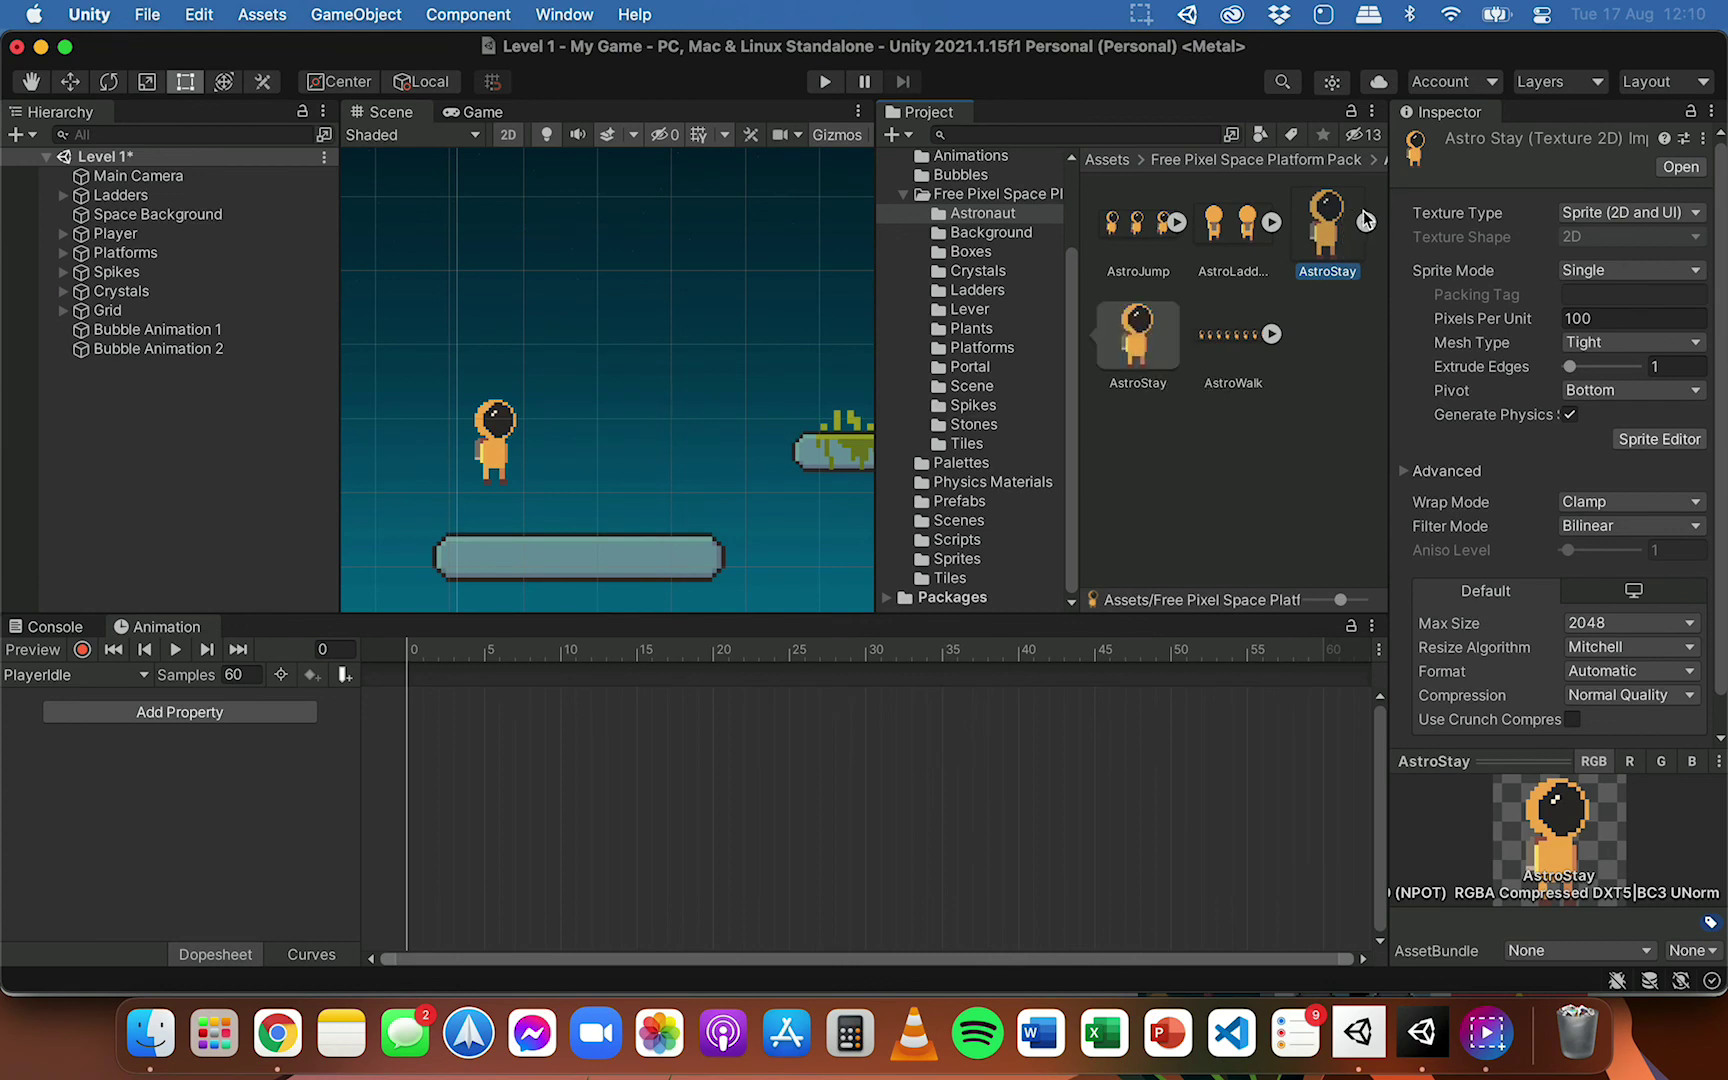
left_click(1366, 222)
left_click(1342, 240)
left_click_drag(1342, 240, 427, 722)
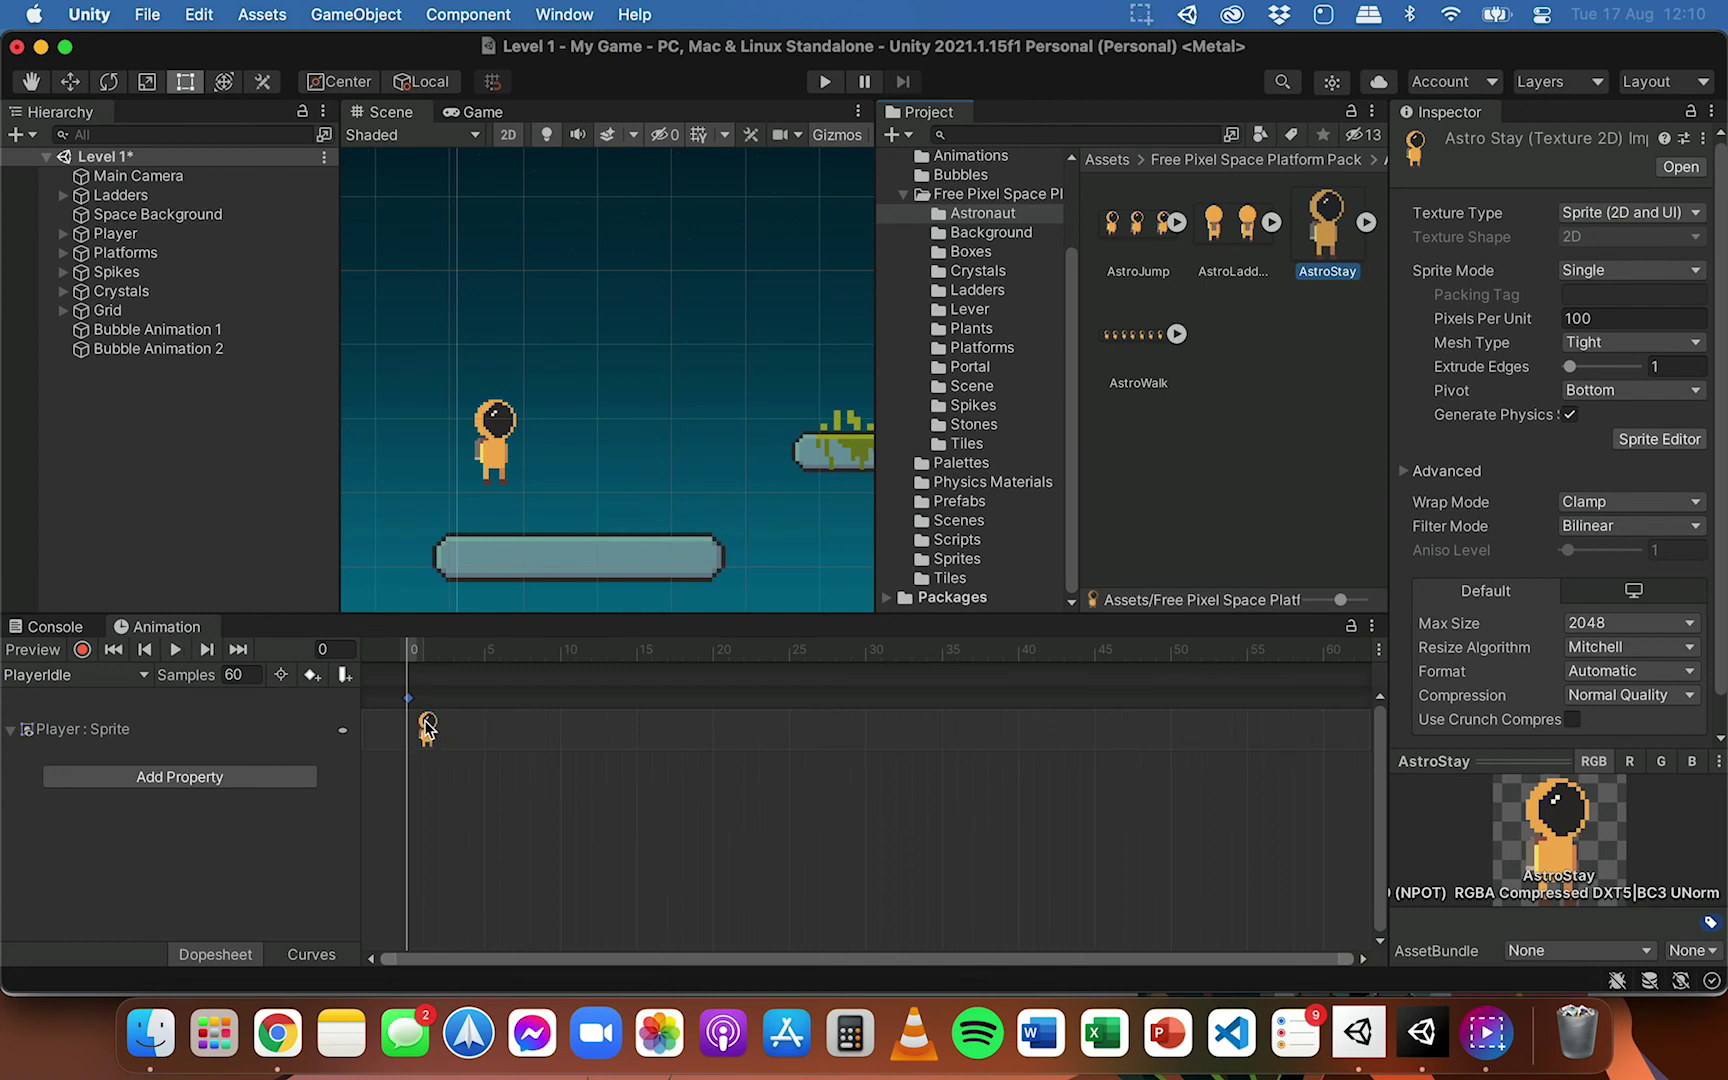
key("Left")
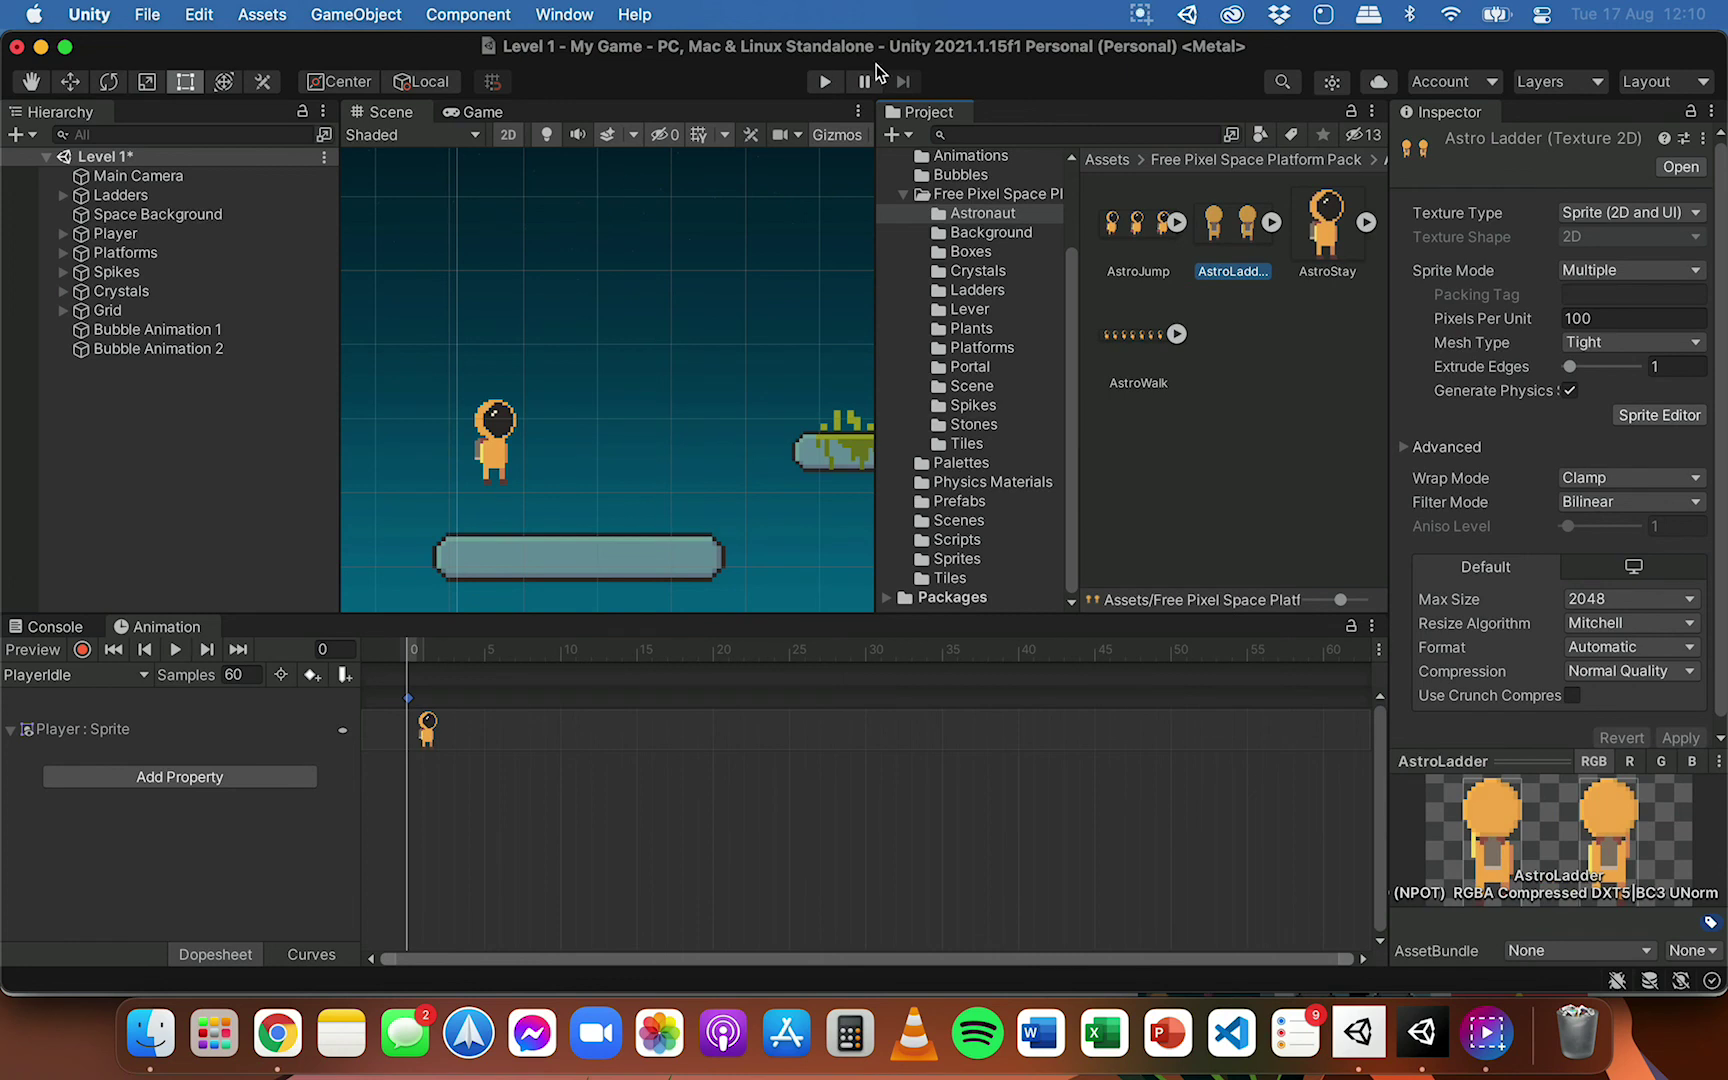
Dock the Project window with the Console and Animation windows, placing it first in the group
left_click_drag(926, 114, 262, 628)
left_click_drag(80, 638, 285, 632)
left_click(62, 632)
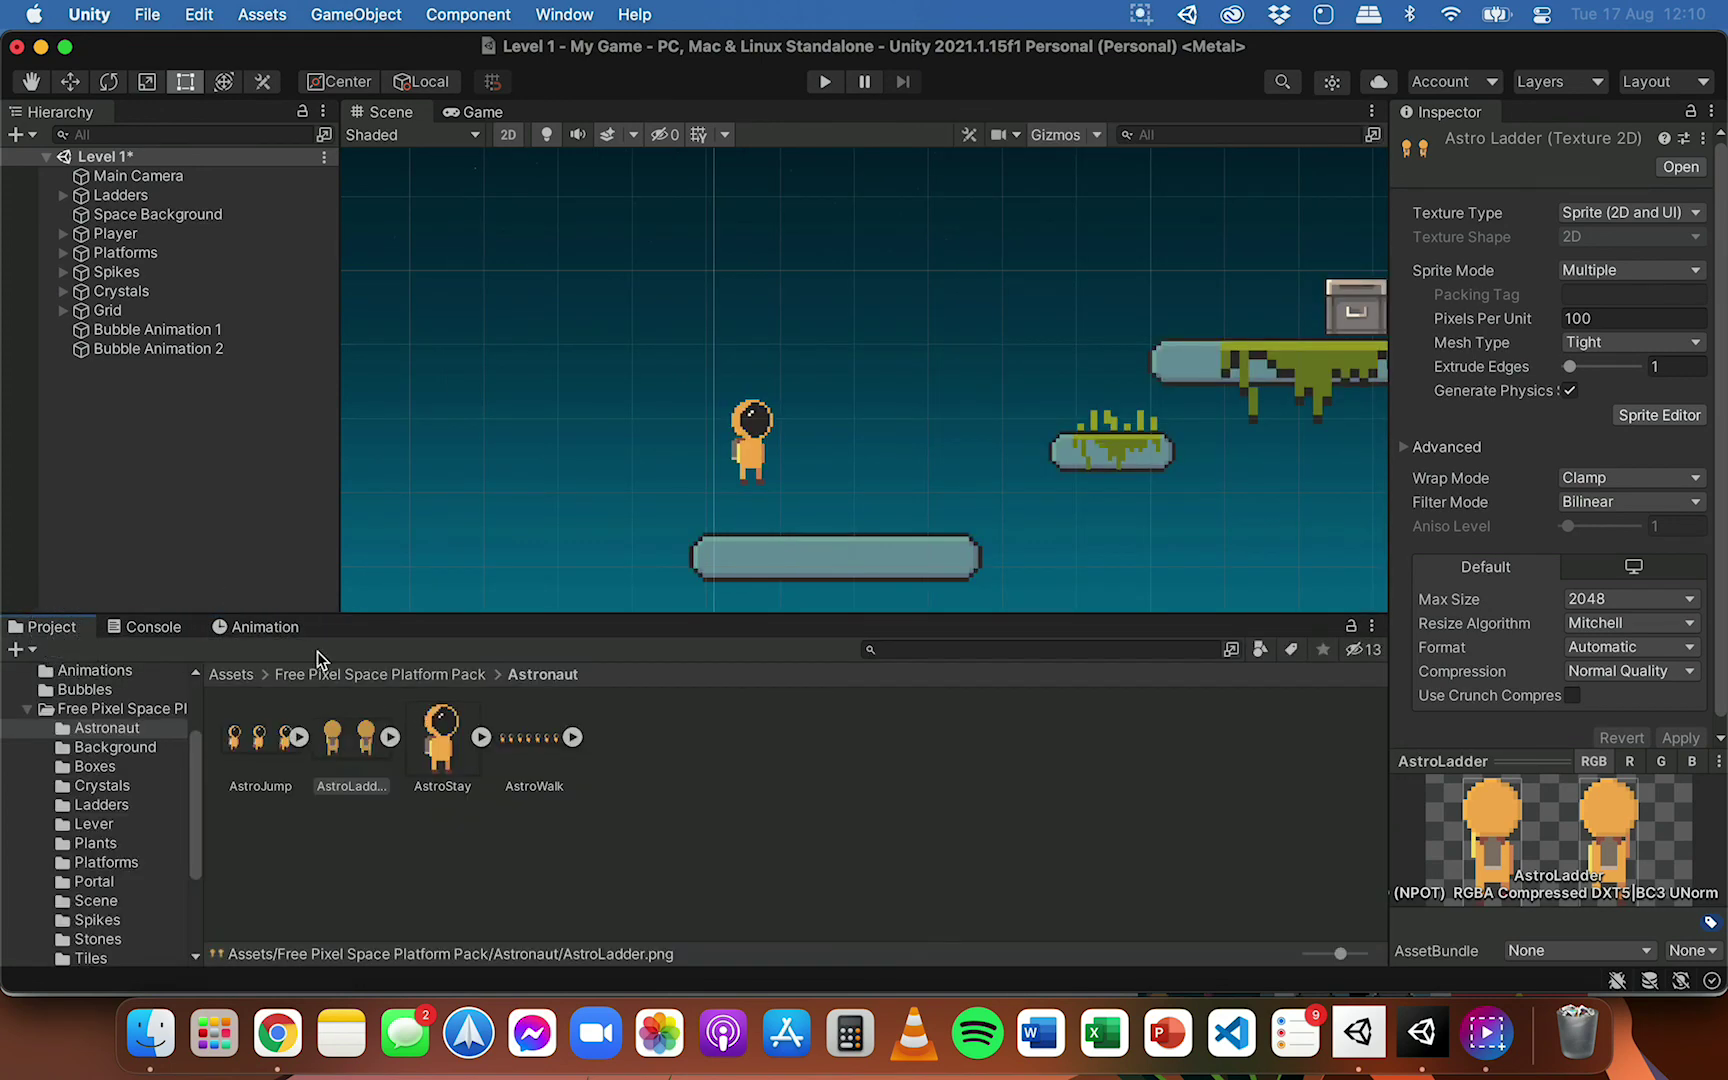
Review the PlayerJump and PlayerWalk clips in the Animation window
left_click(252, 628)
left_click(104, 676)
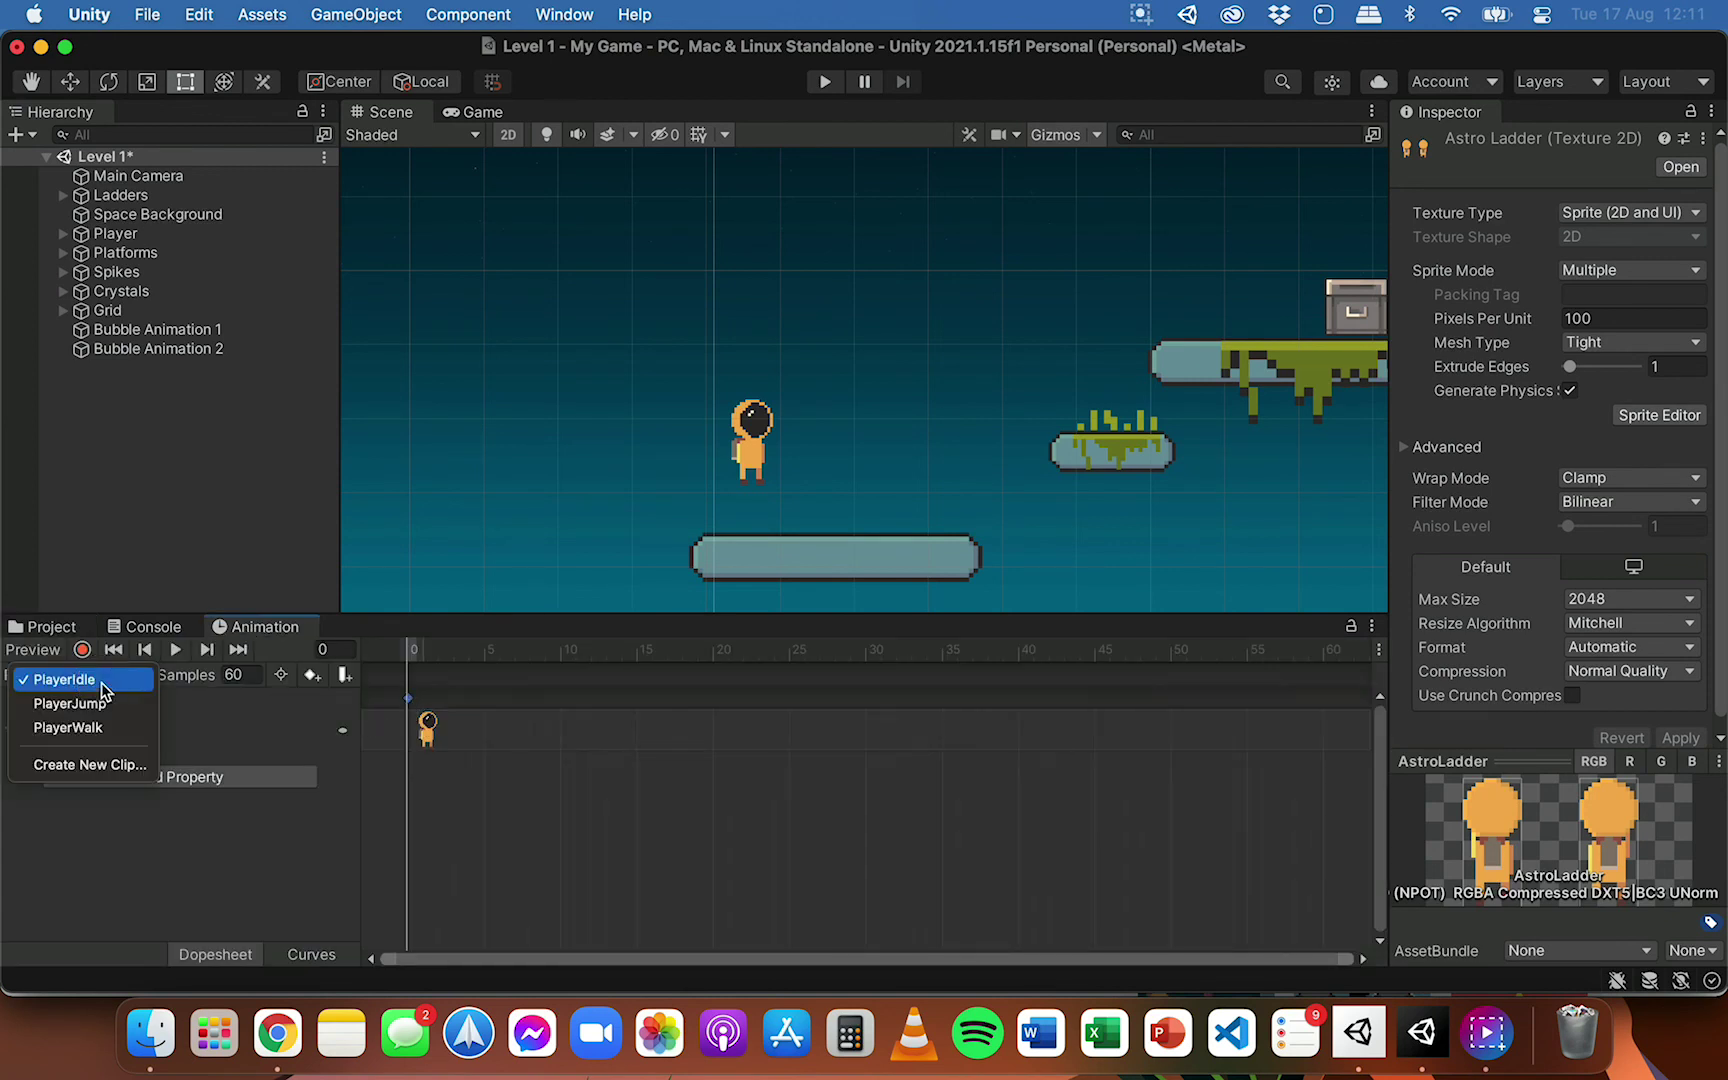
left_click(117, 709)
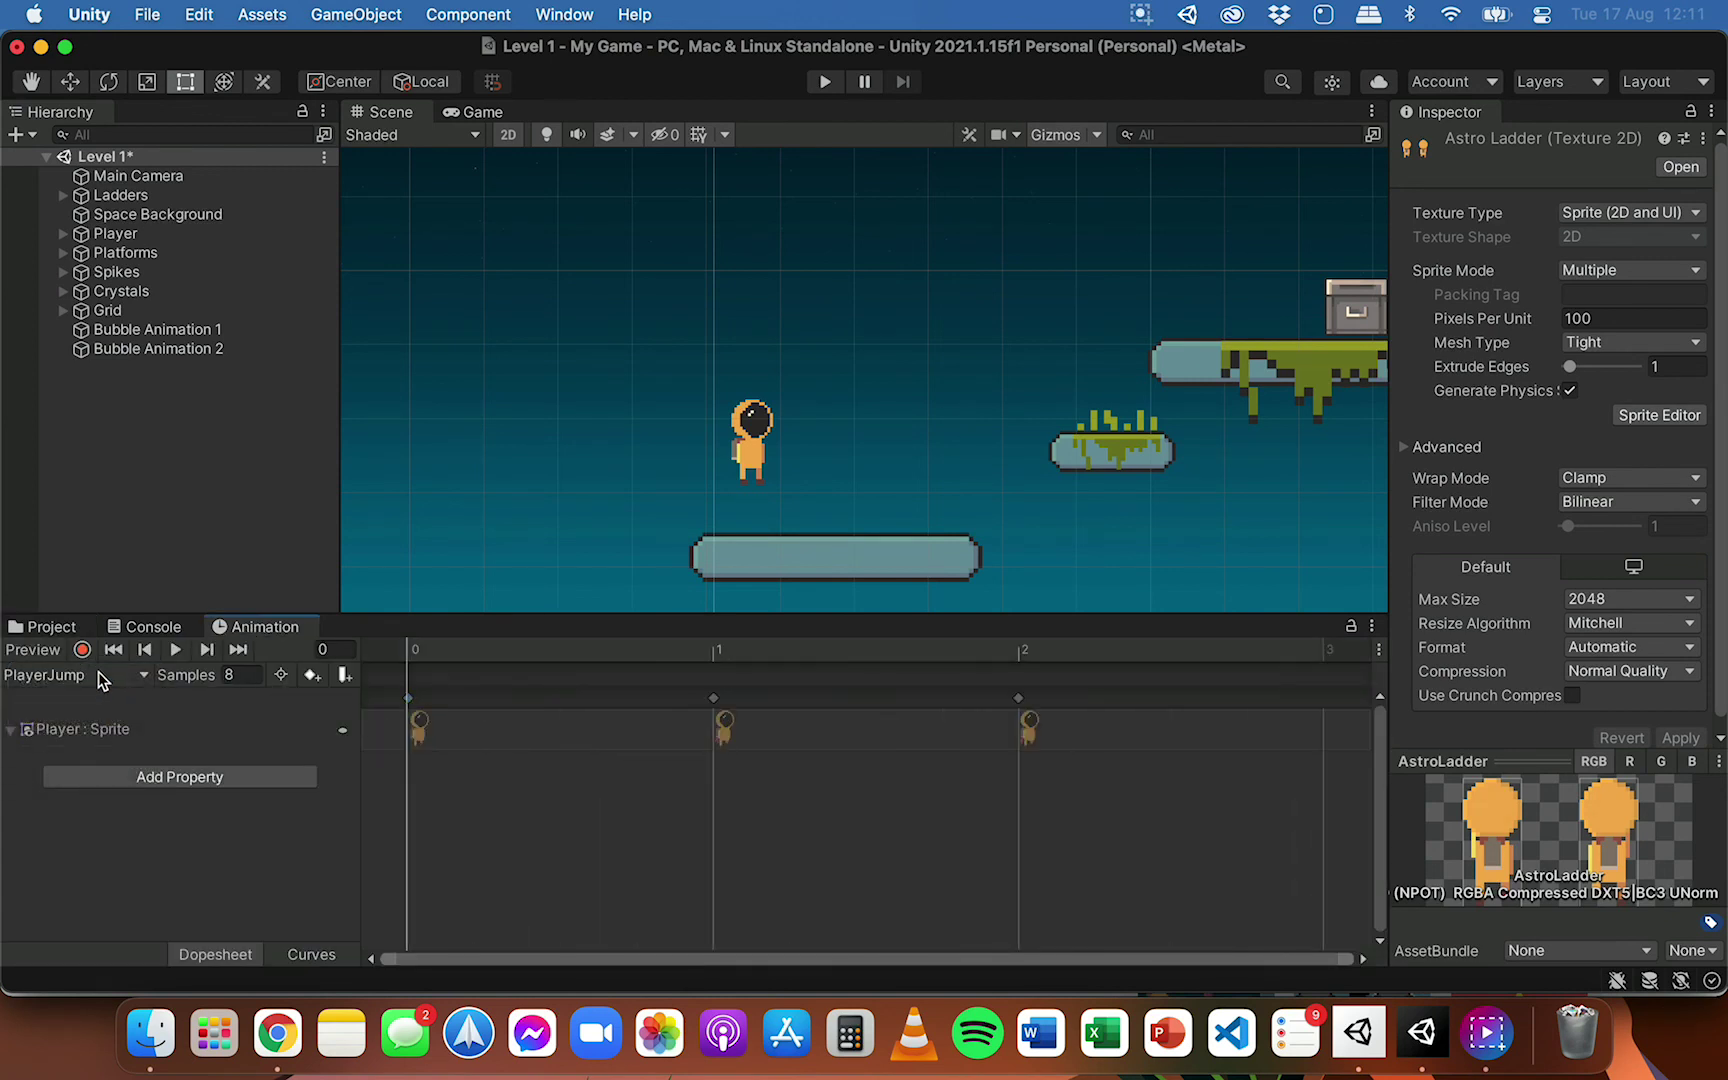
left_click(97, 684)
left_click(60, 706)
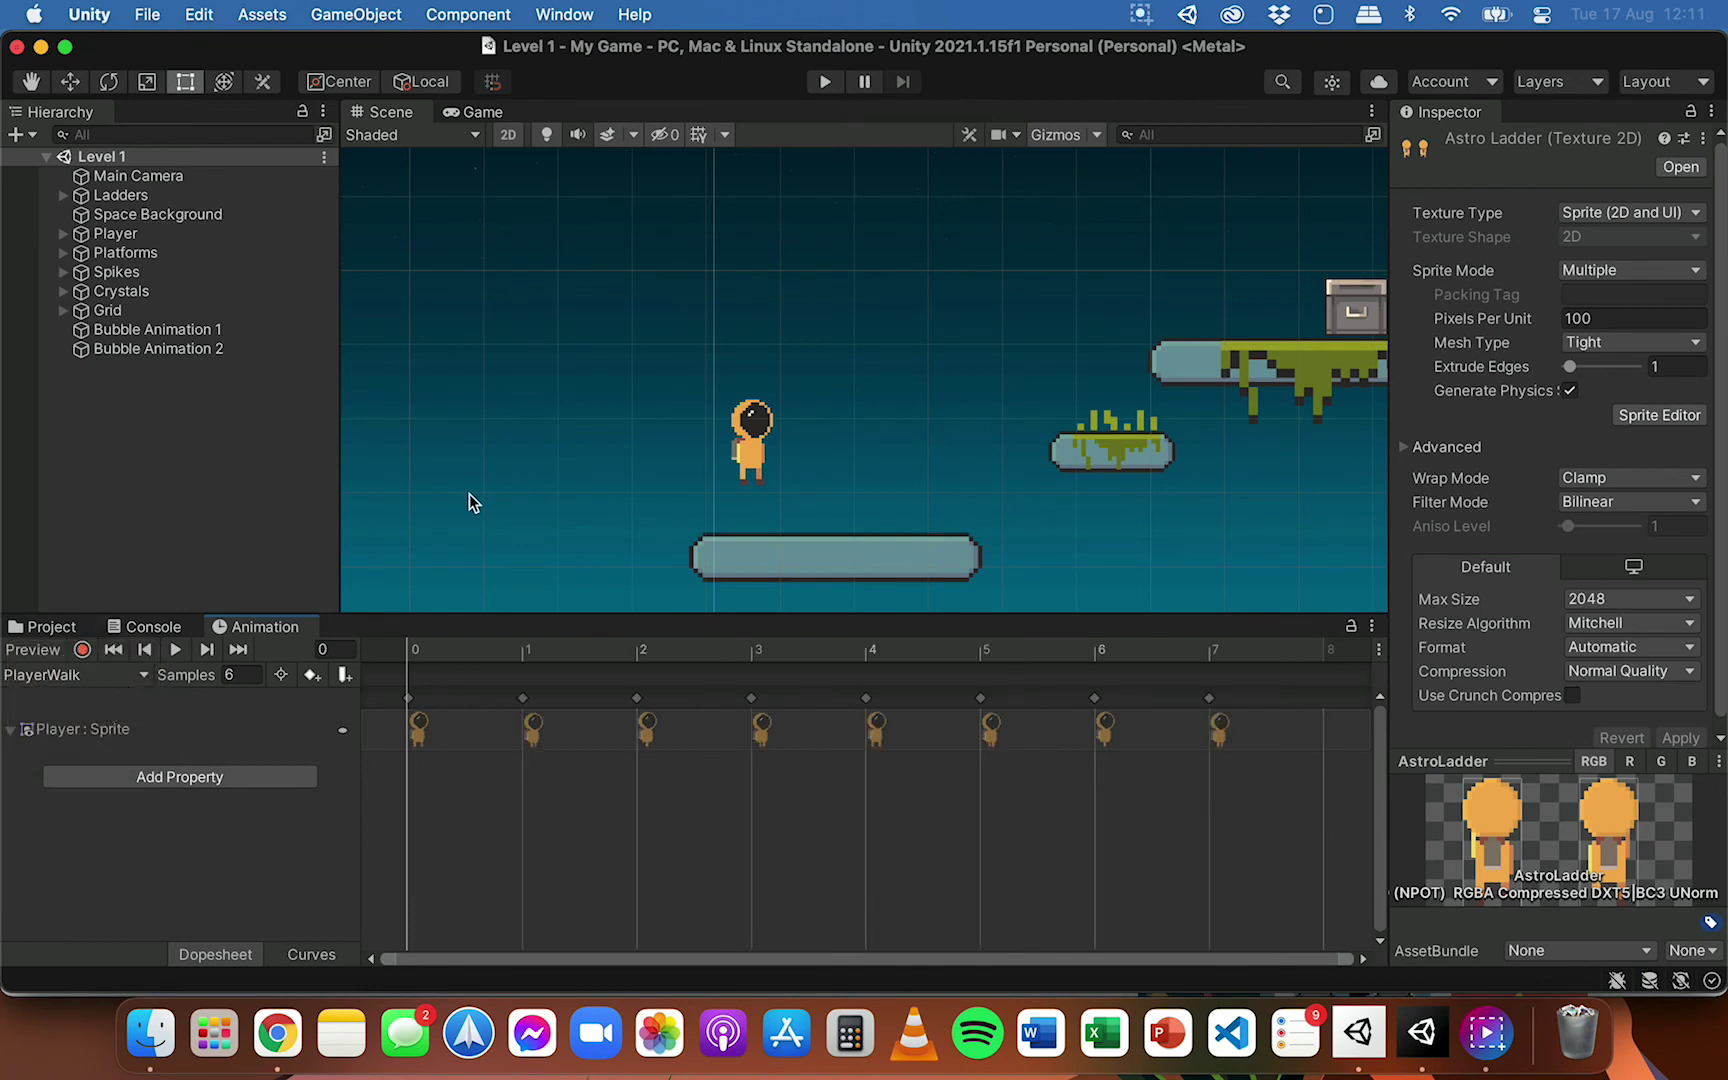
Run the game, test the astronaut's animation by jumping and moving right, and exit Play mode
left_click(836, 86)
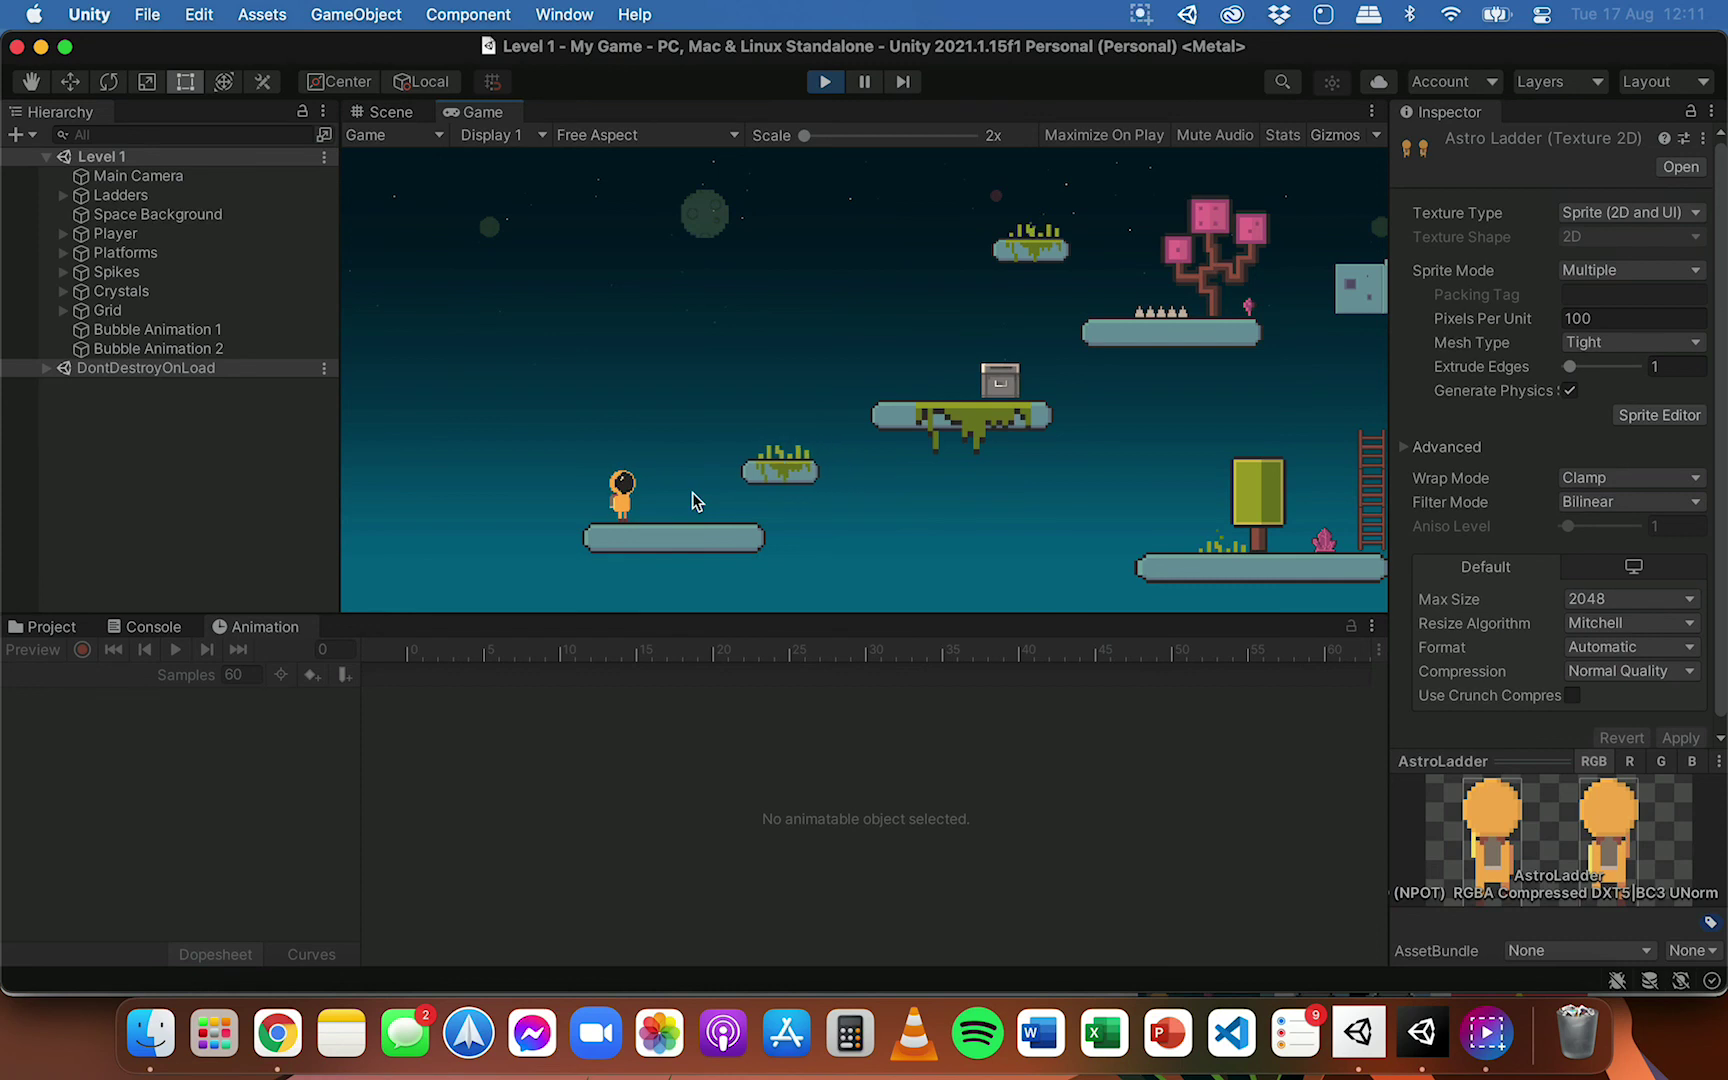
key("space")
key("Right")
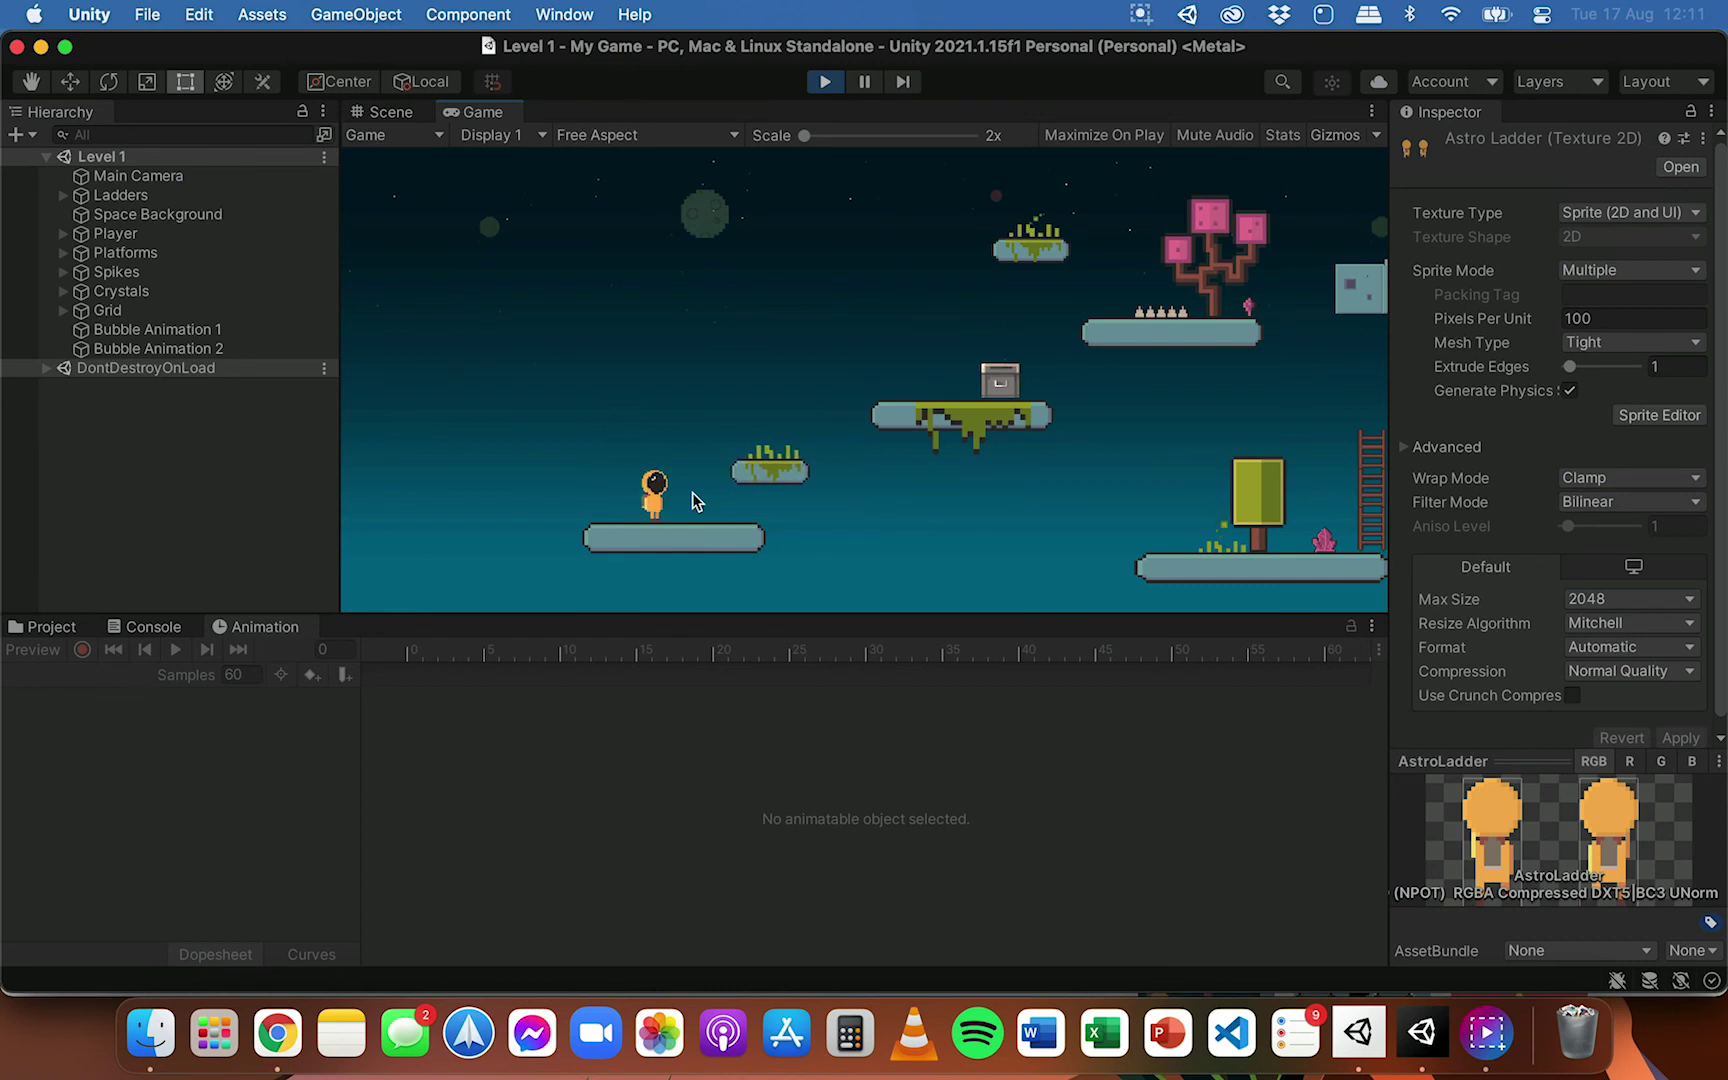
left_click(825, 82)
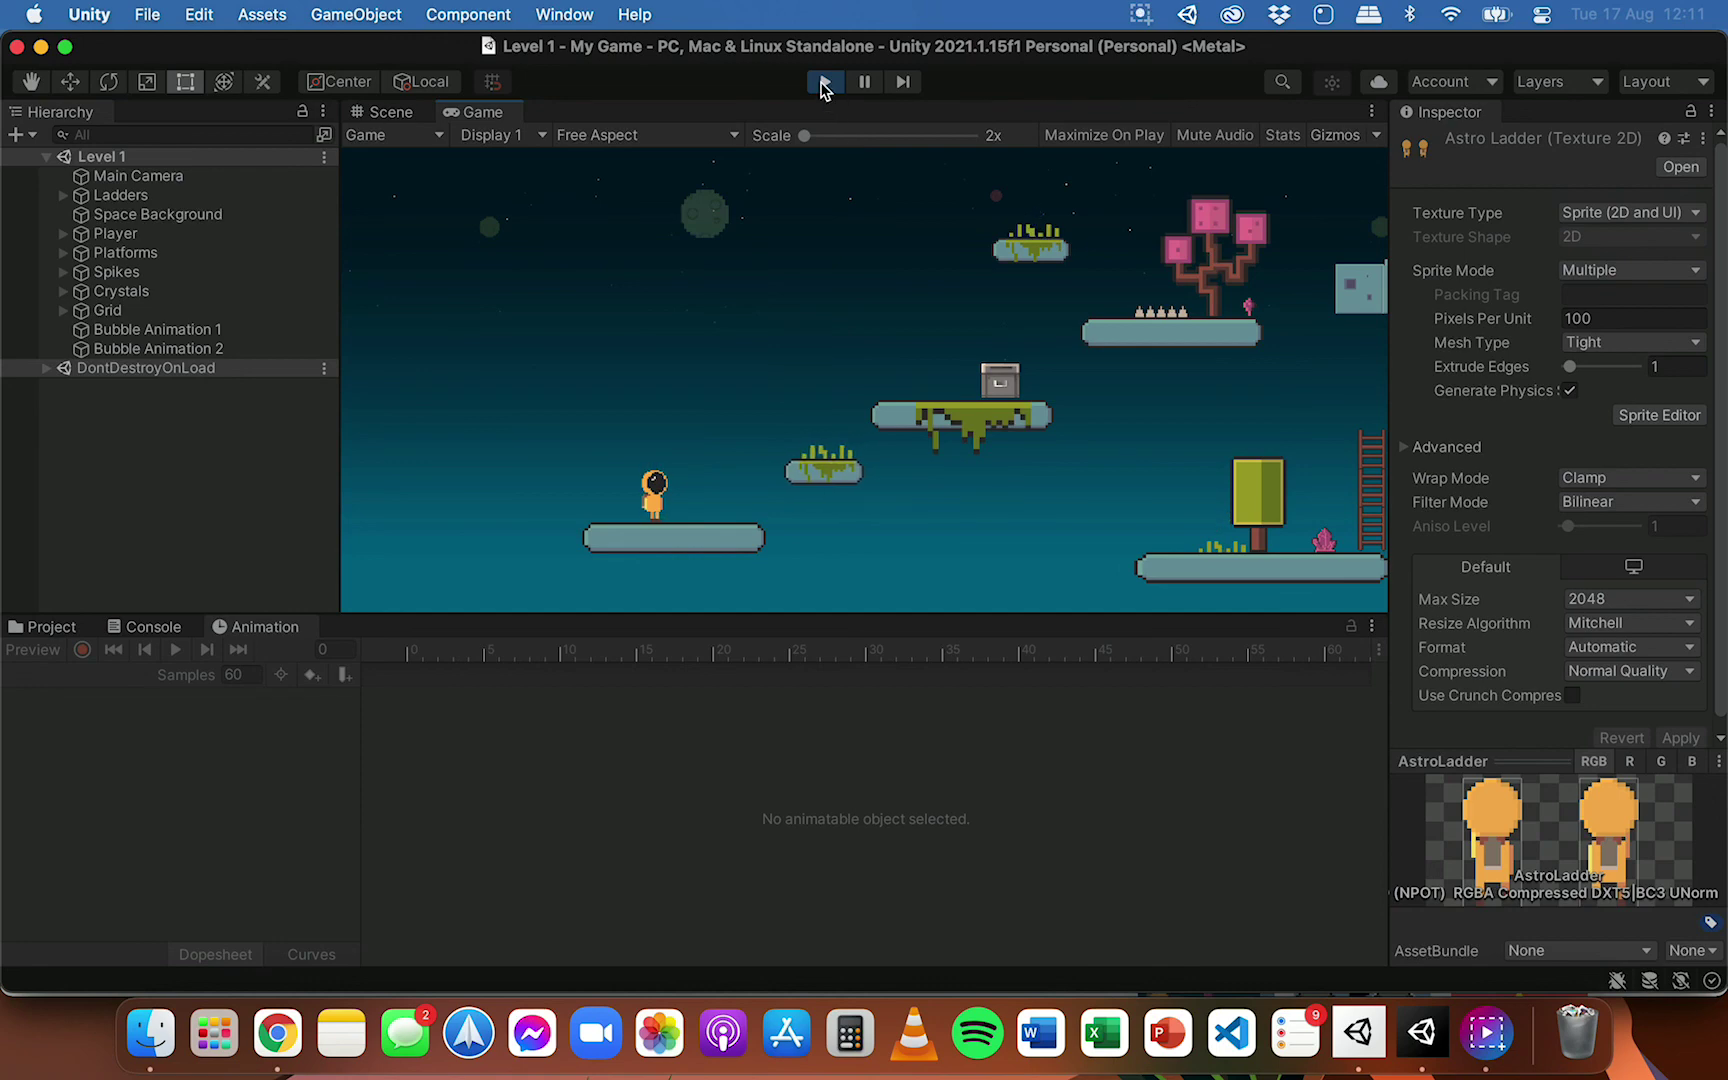